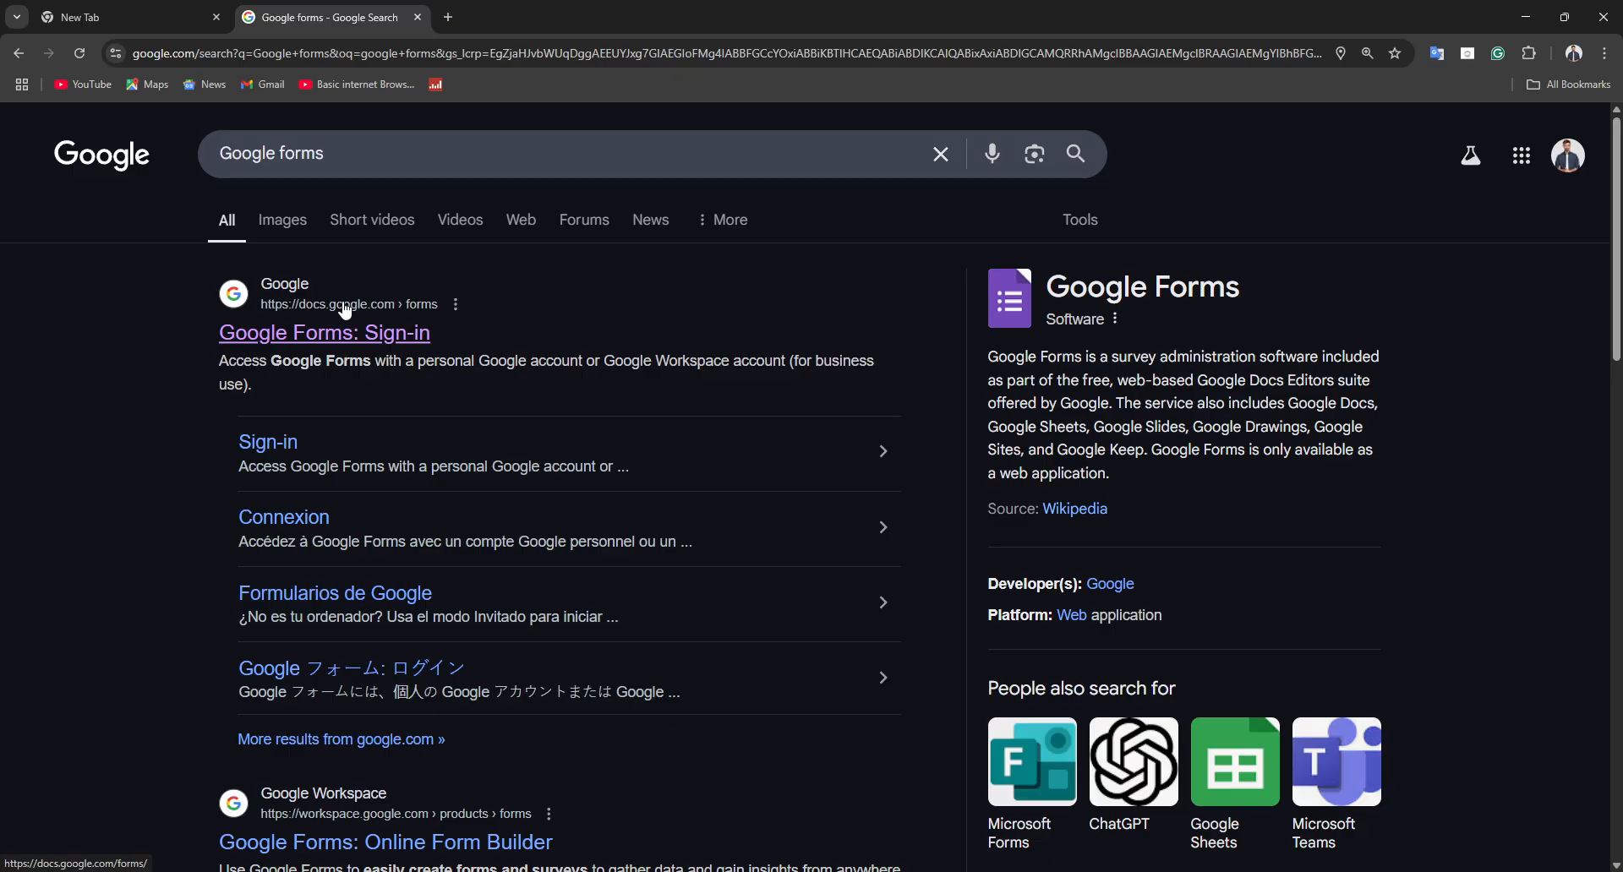
Step: Open the Google Forms home page from the Google search results
left_click(313, 341)
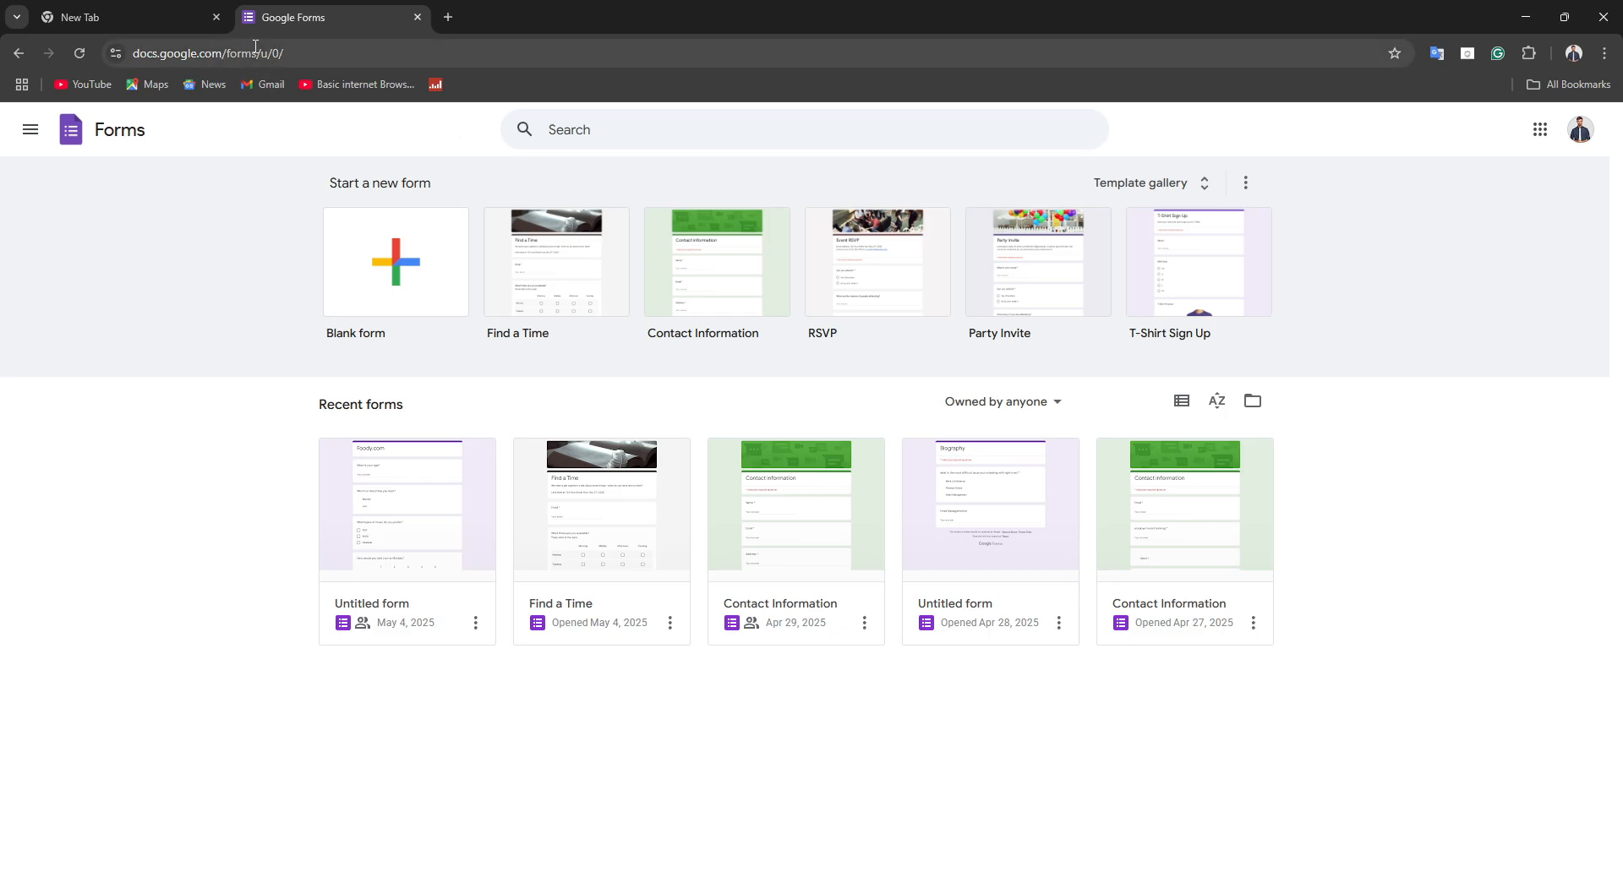
left_click(18, 52)
left_click(359, 337)
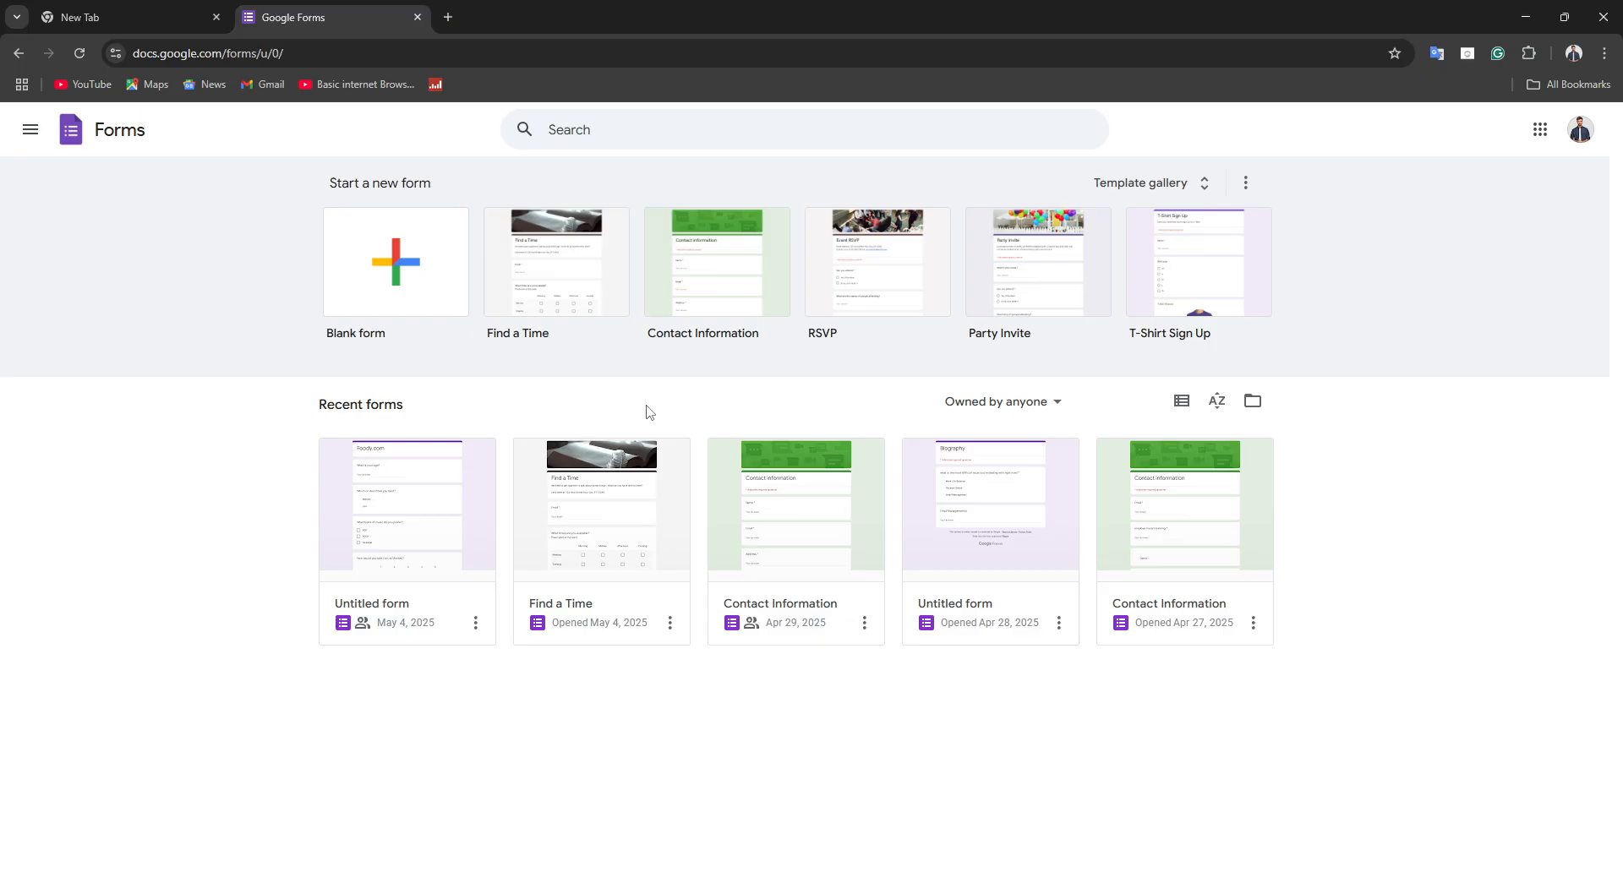
right_click(539, 374)
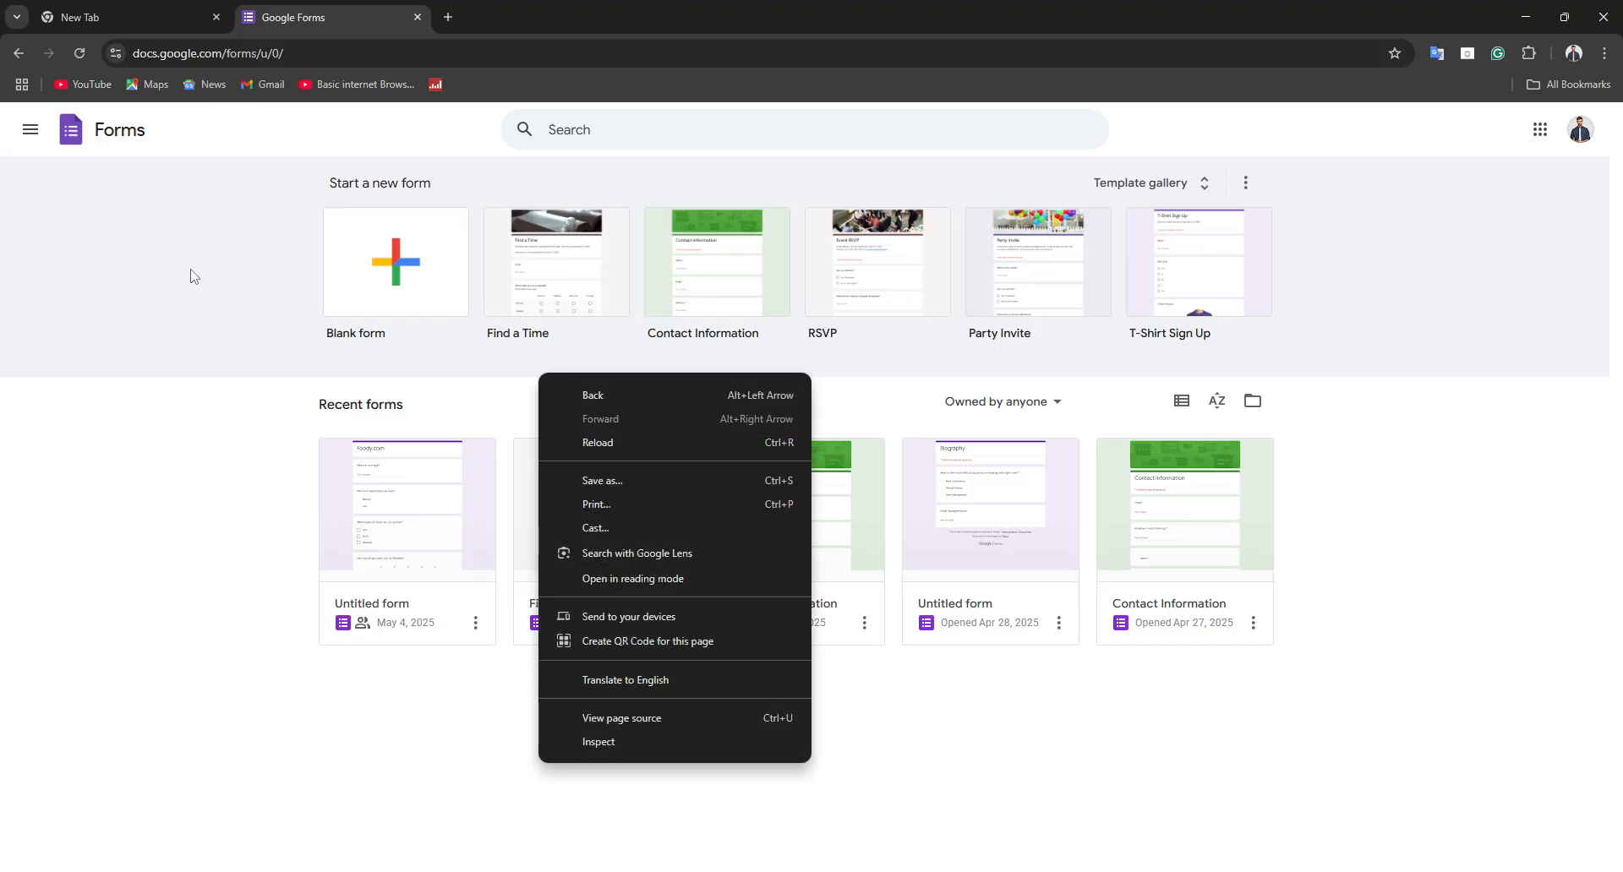
left_click(194, 311)
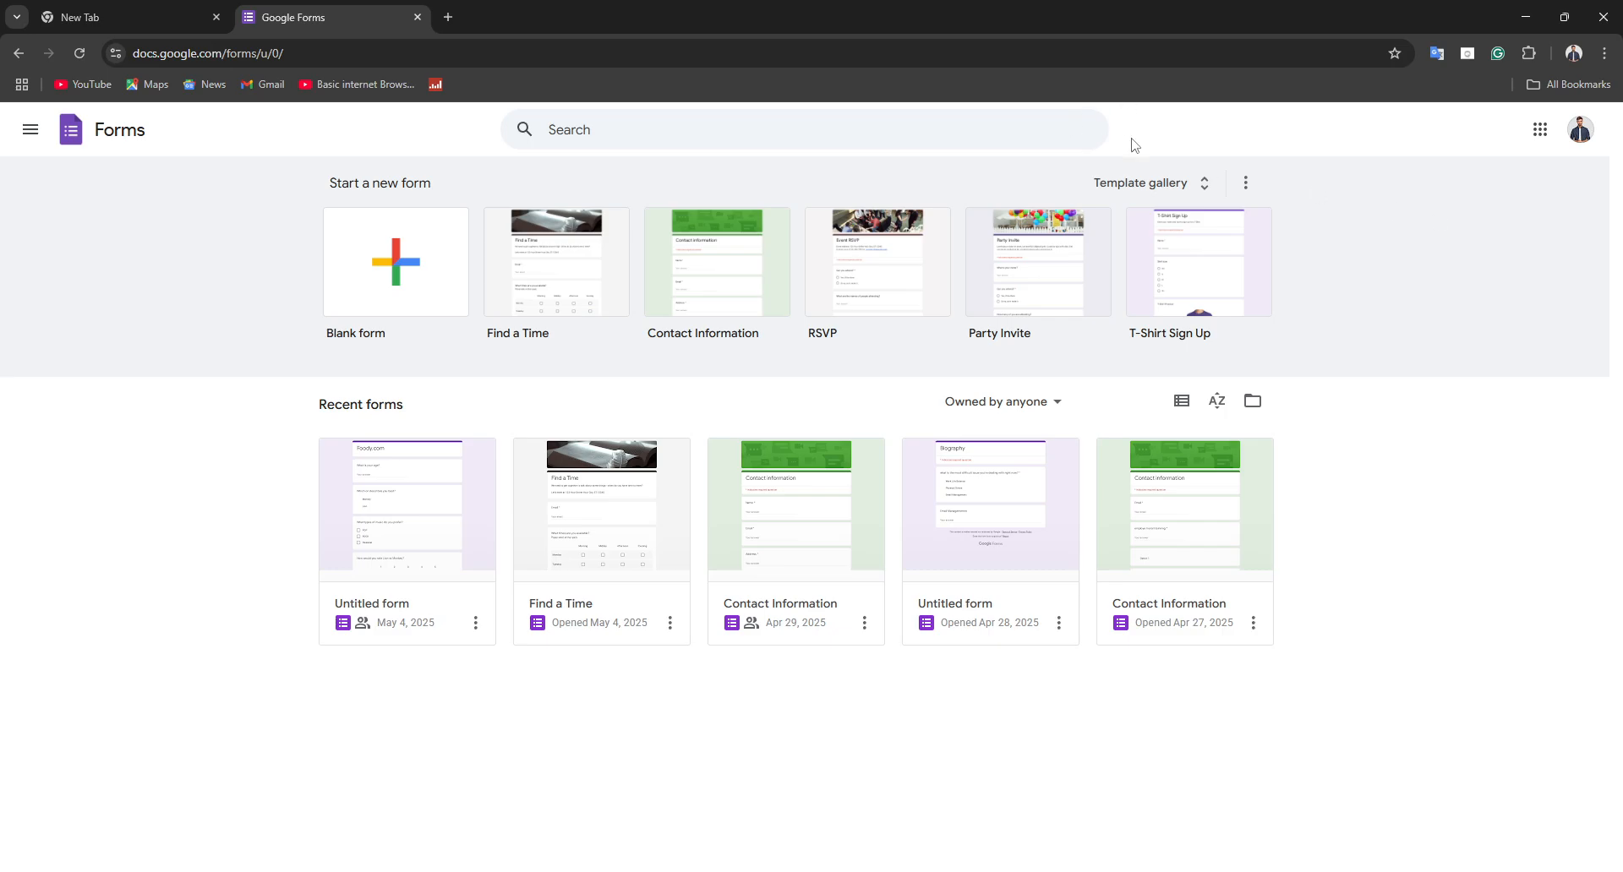
Step: Look through the Personal, Work and Education form templates in the full template gallery, and return to the Forms home page
left_click(1133, 198)
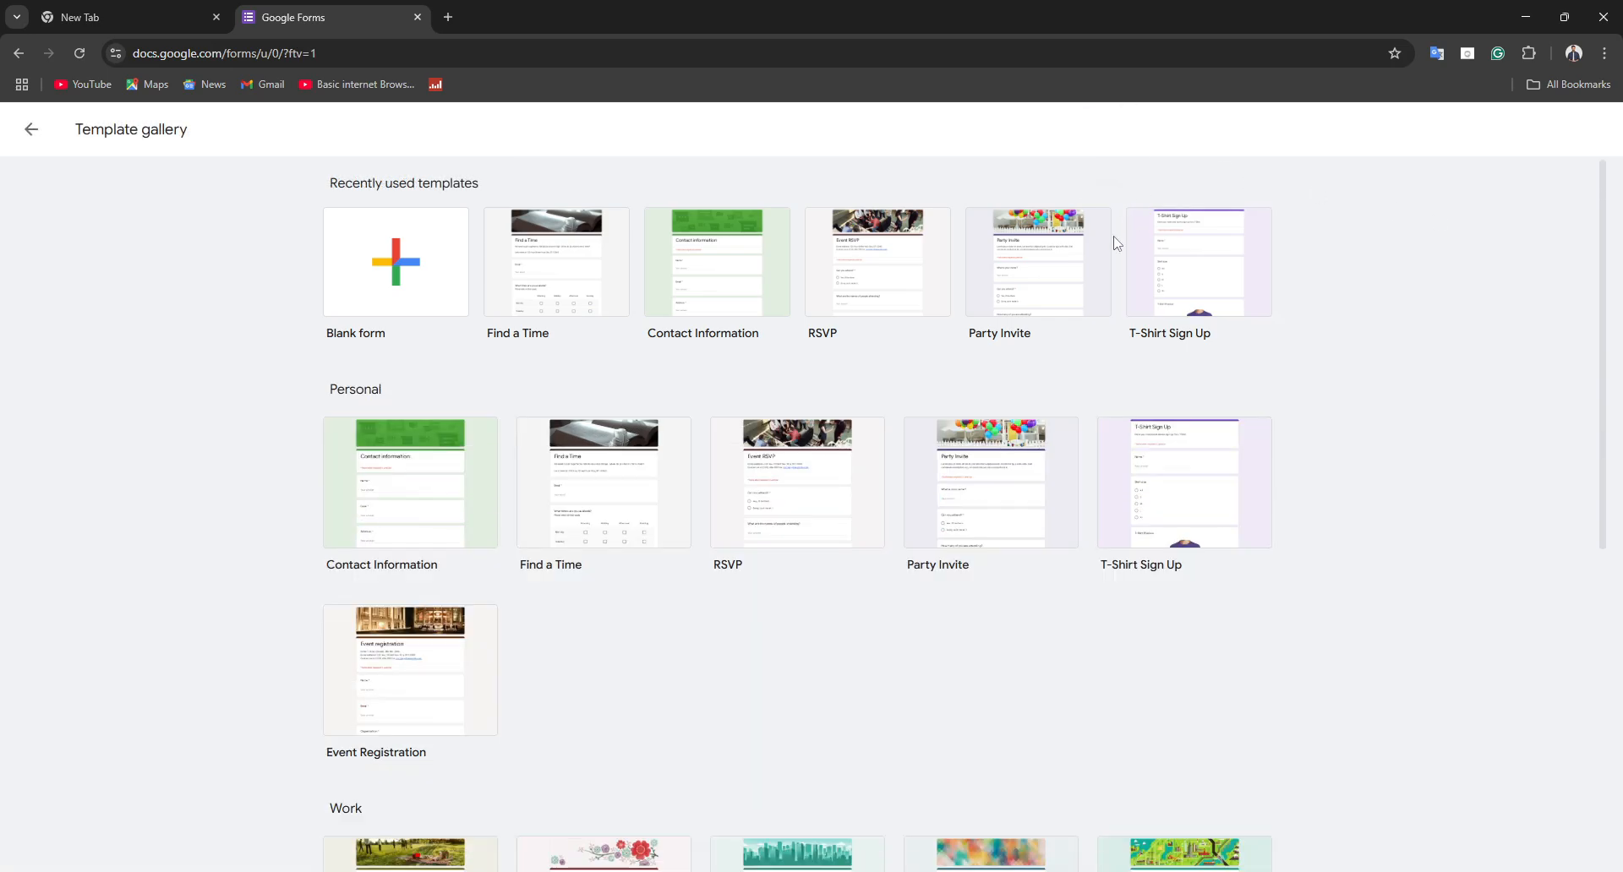
scroll(373, 727, "down", 7)
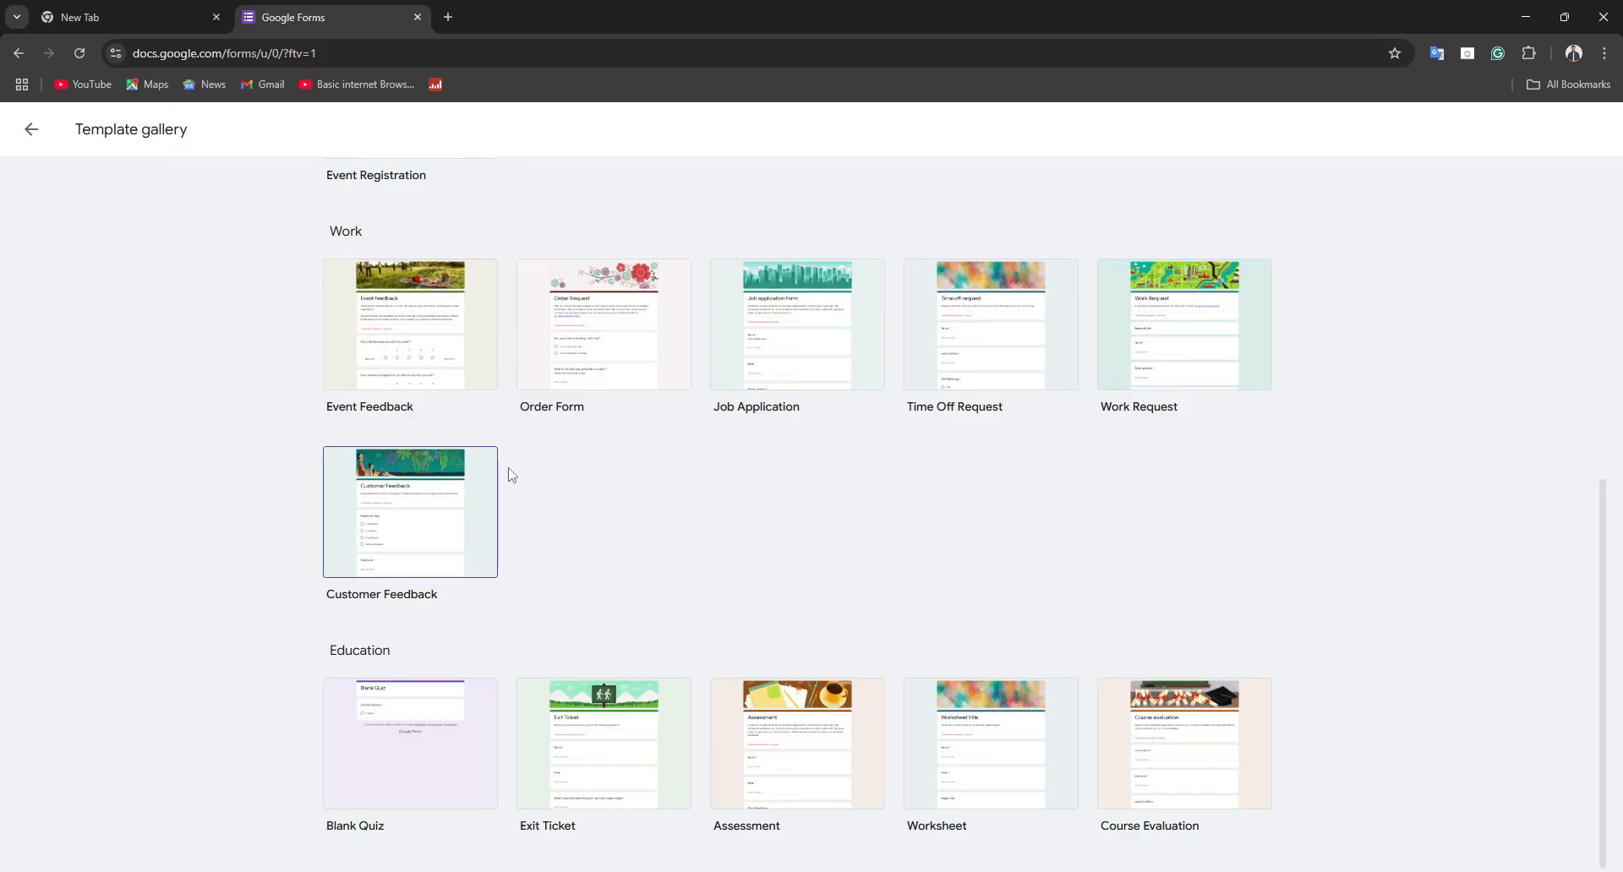
scroll(472, 425, "up", 1)
scroll(472, 426, "up", 7)
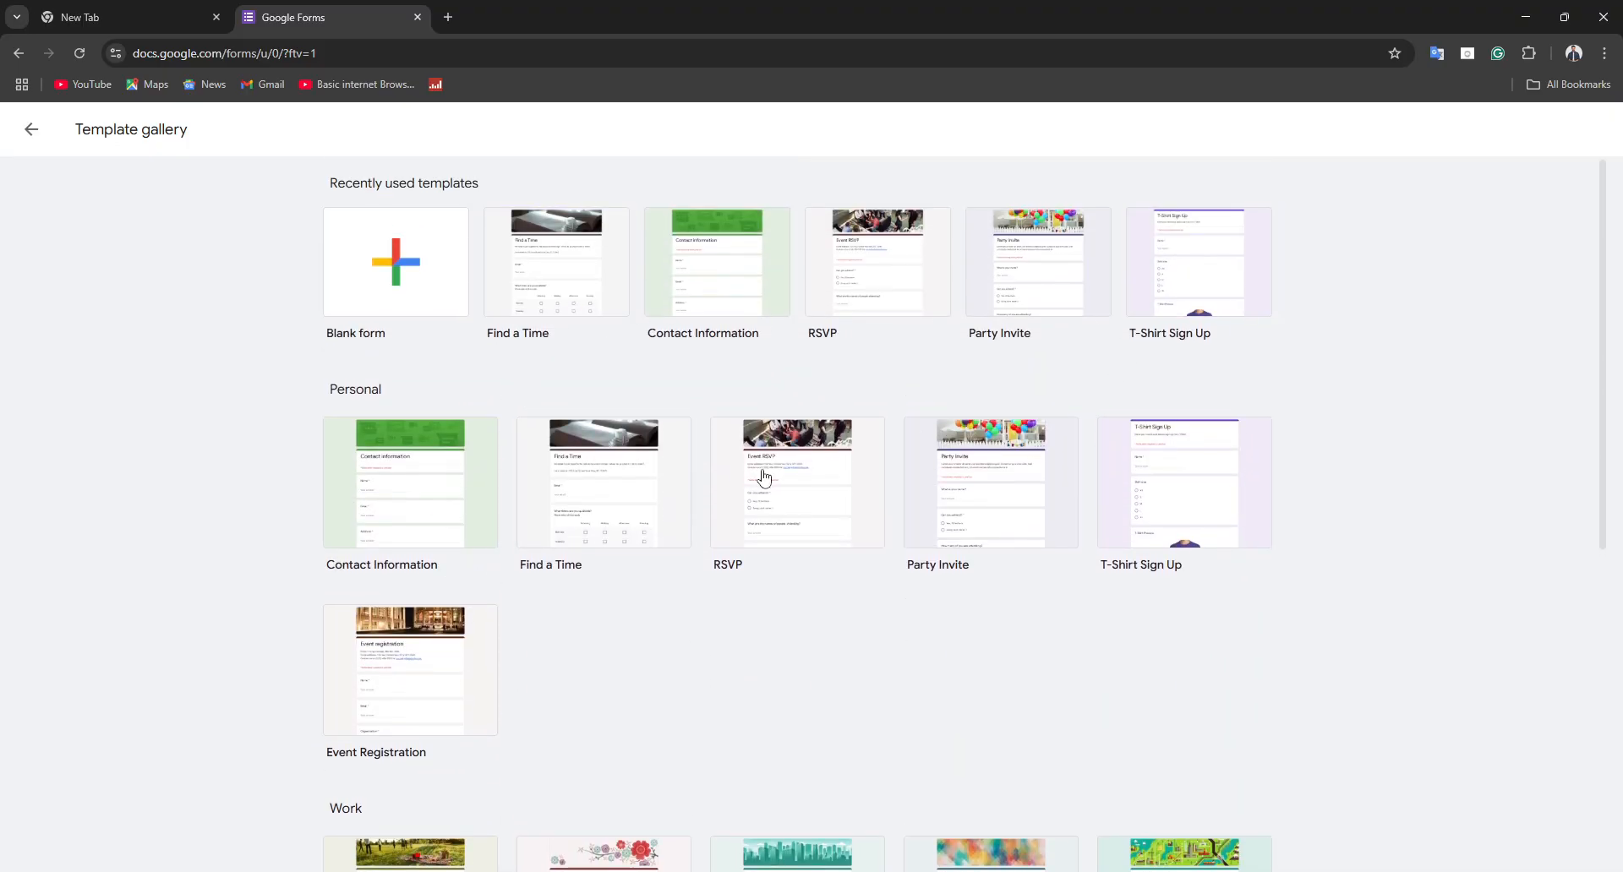
scroll(688, 499, "down", 1)
scroll(688, 499, "down", 3)
scroll(688, 478, "up", 3)
scroll(731, 654, "down", 2)
scroll(731, 654, "down", 5)
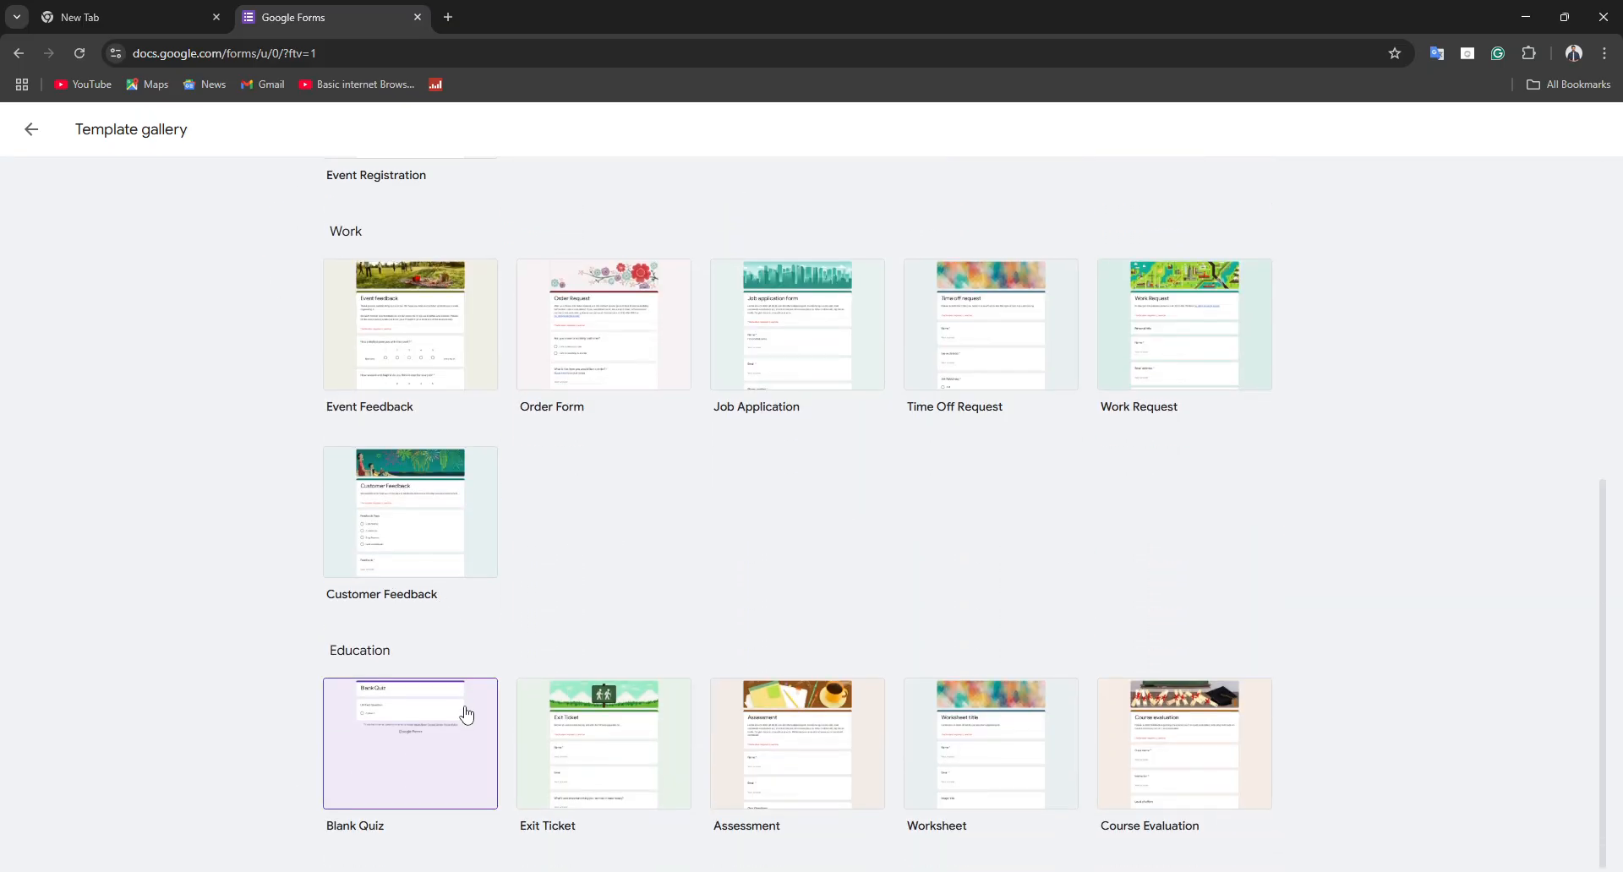
left_click(30, 134)
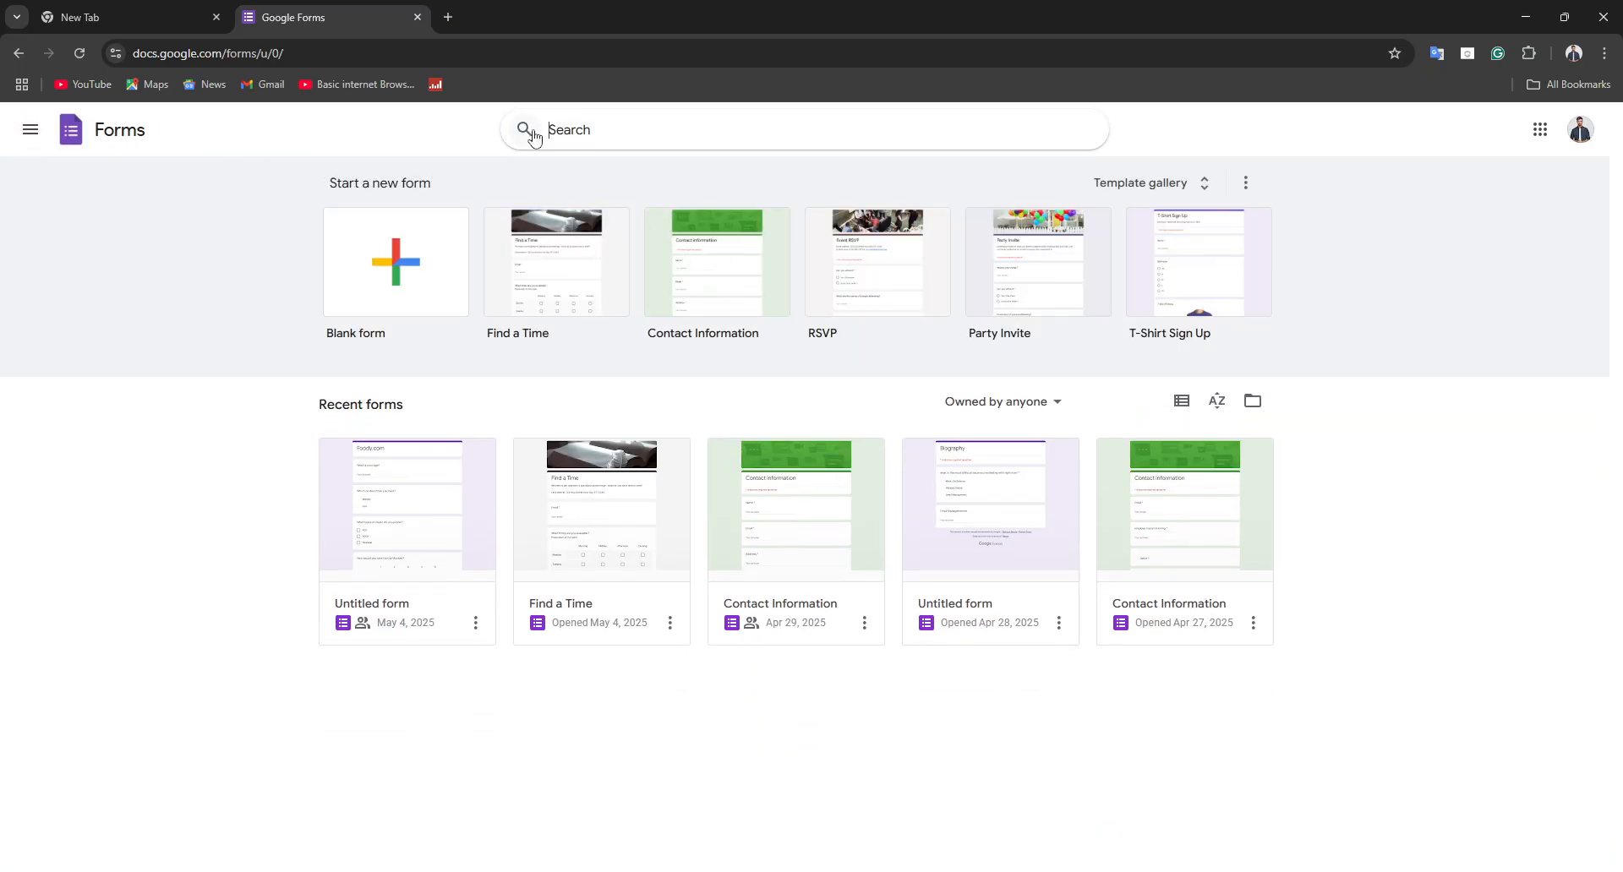
Step: Search the existing forms for "research", and create a form from the Contact Information template
type("research")
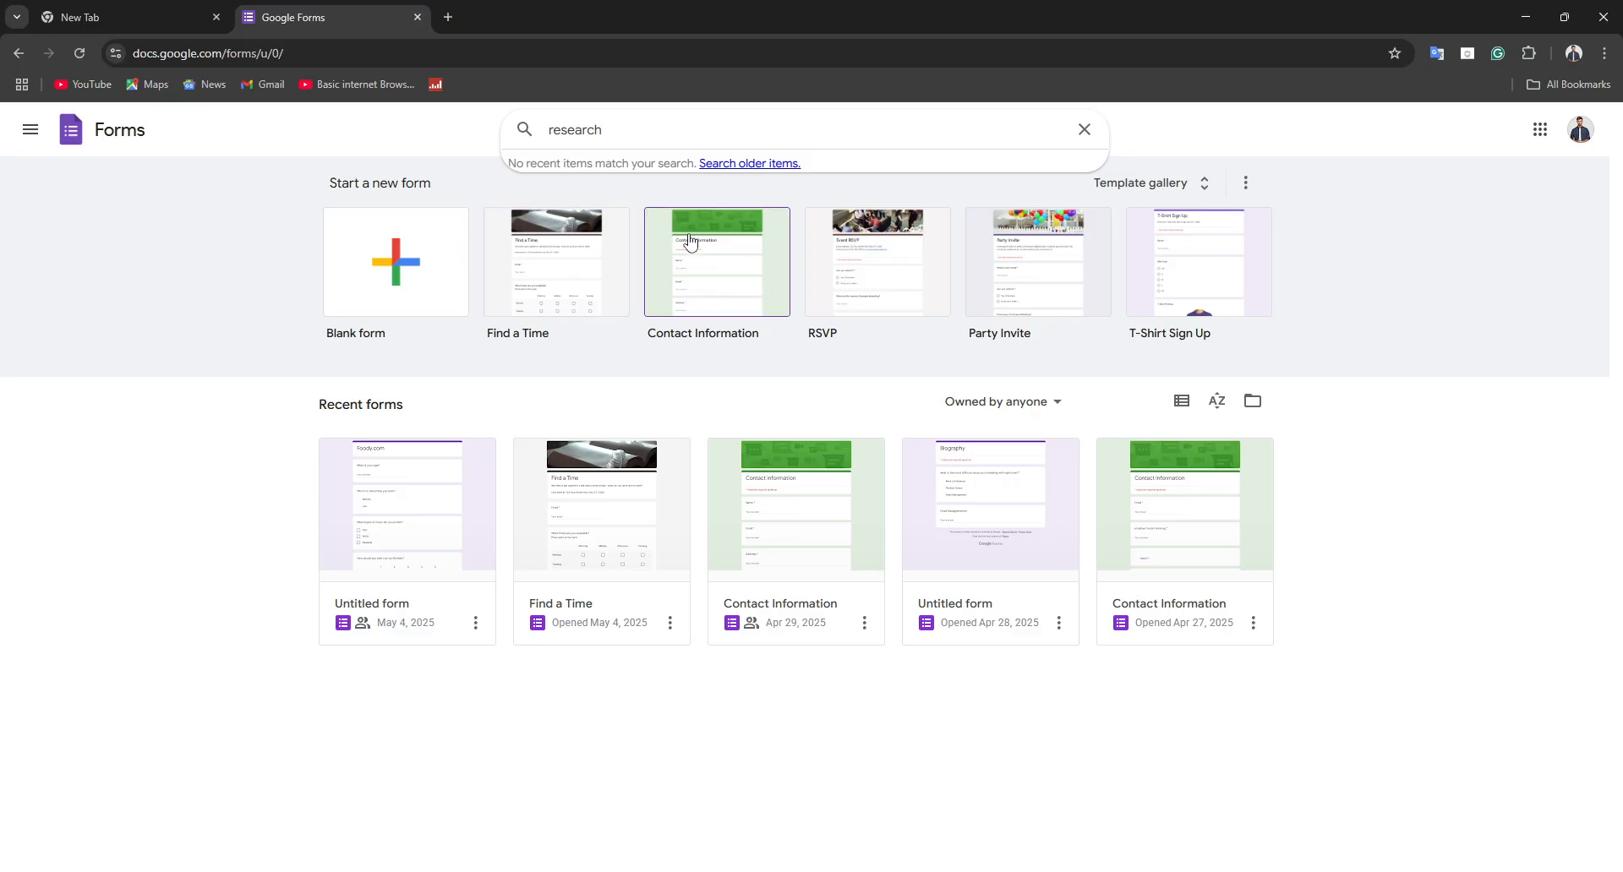
left_click(690, 238)
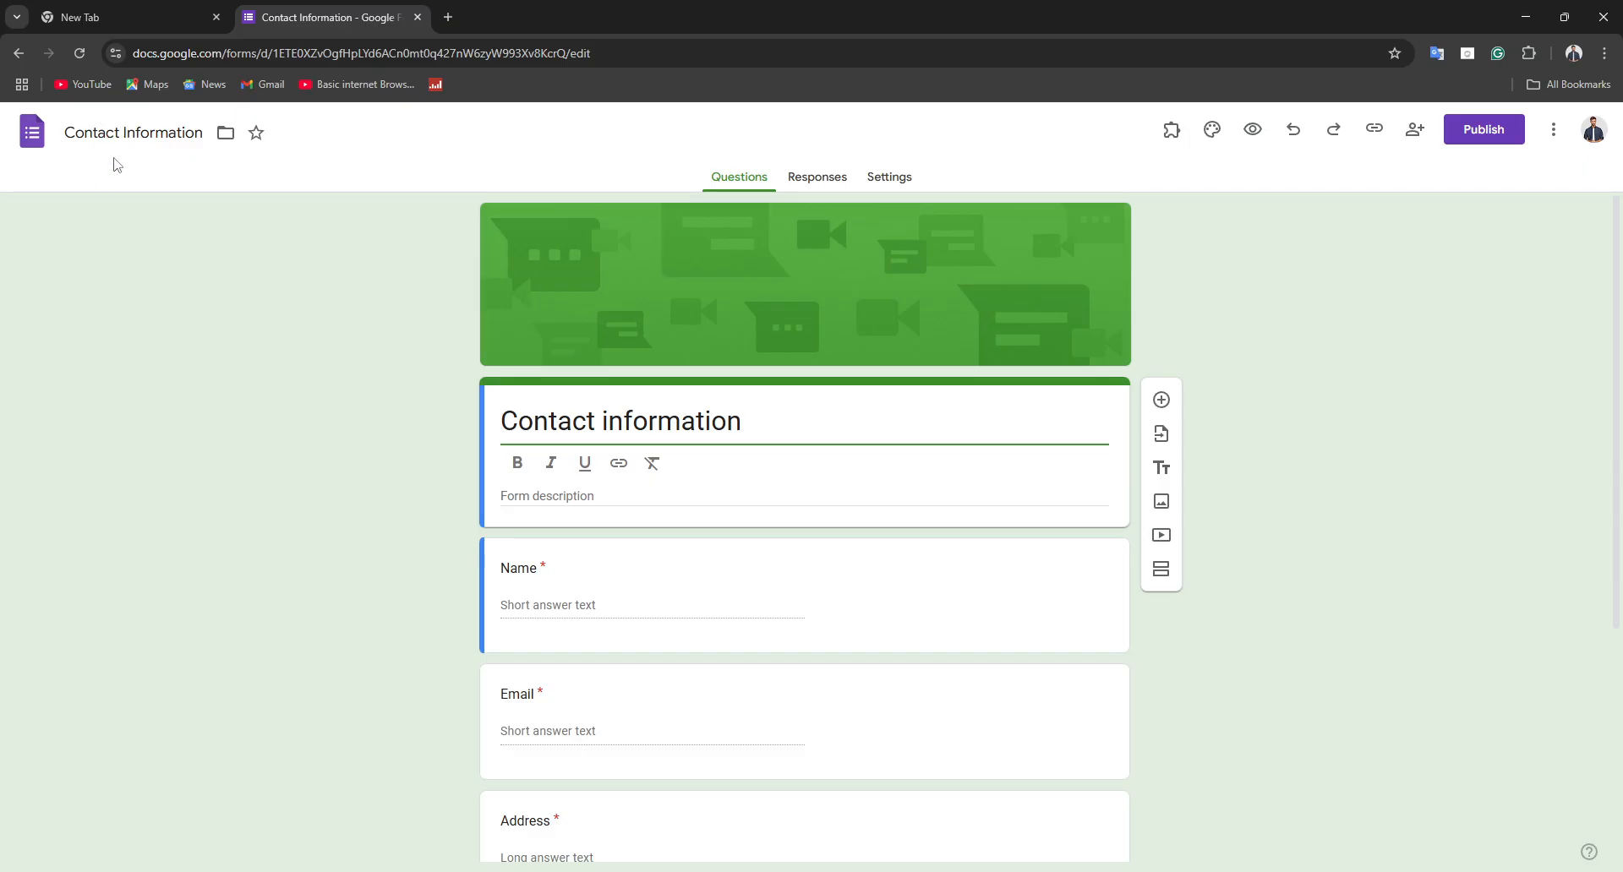
Step: Rename the form file as "Type Digital"
triple_click(120, 140)
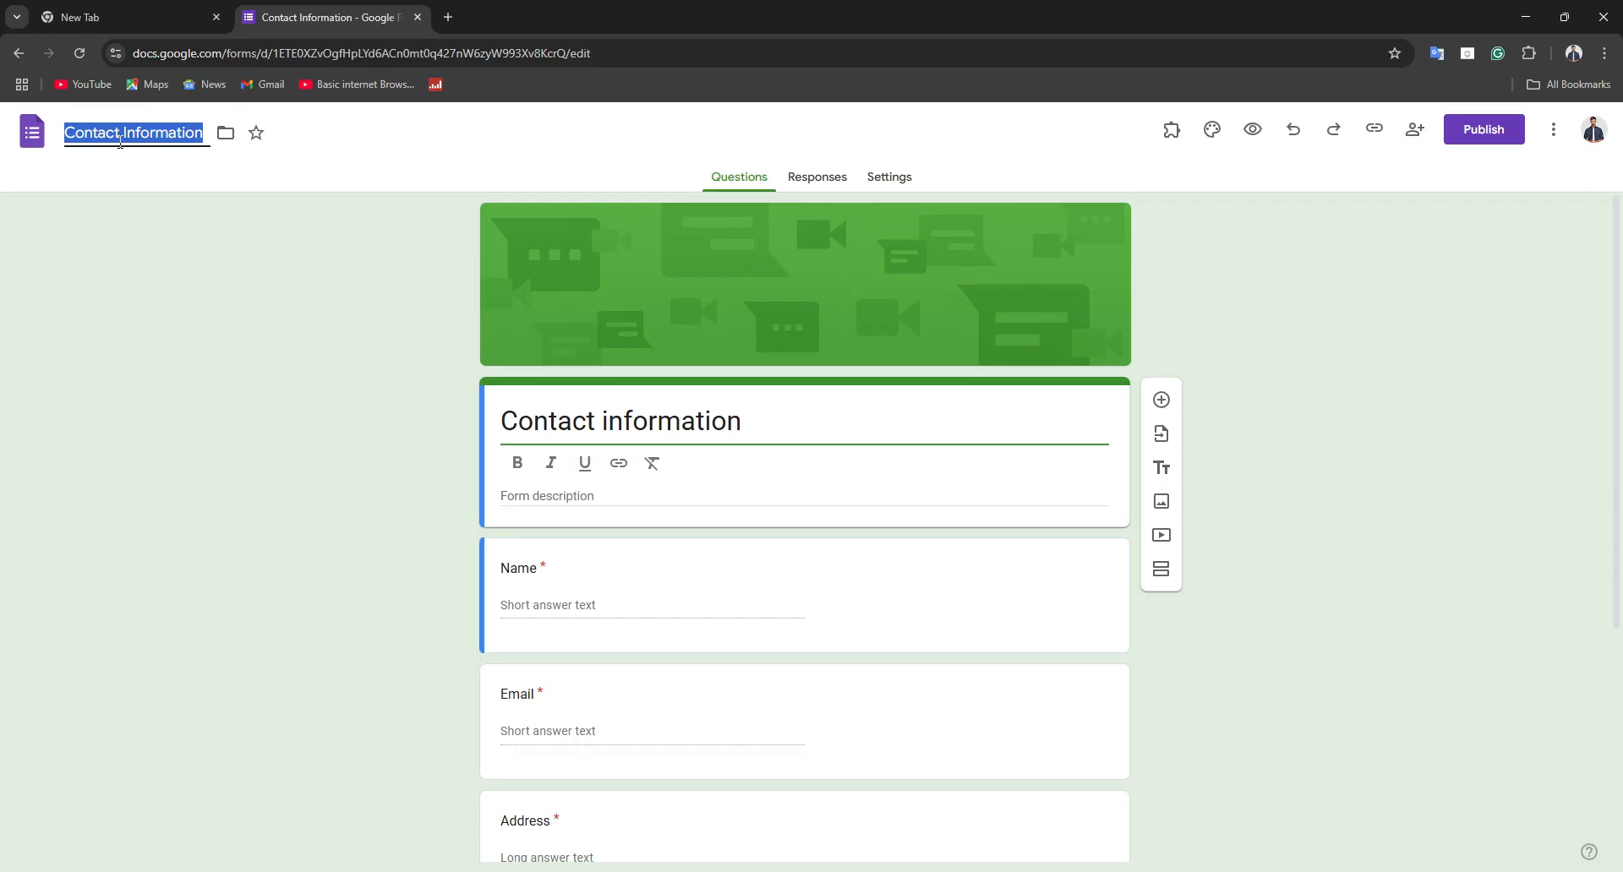
type("Ty")
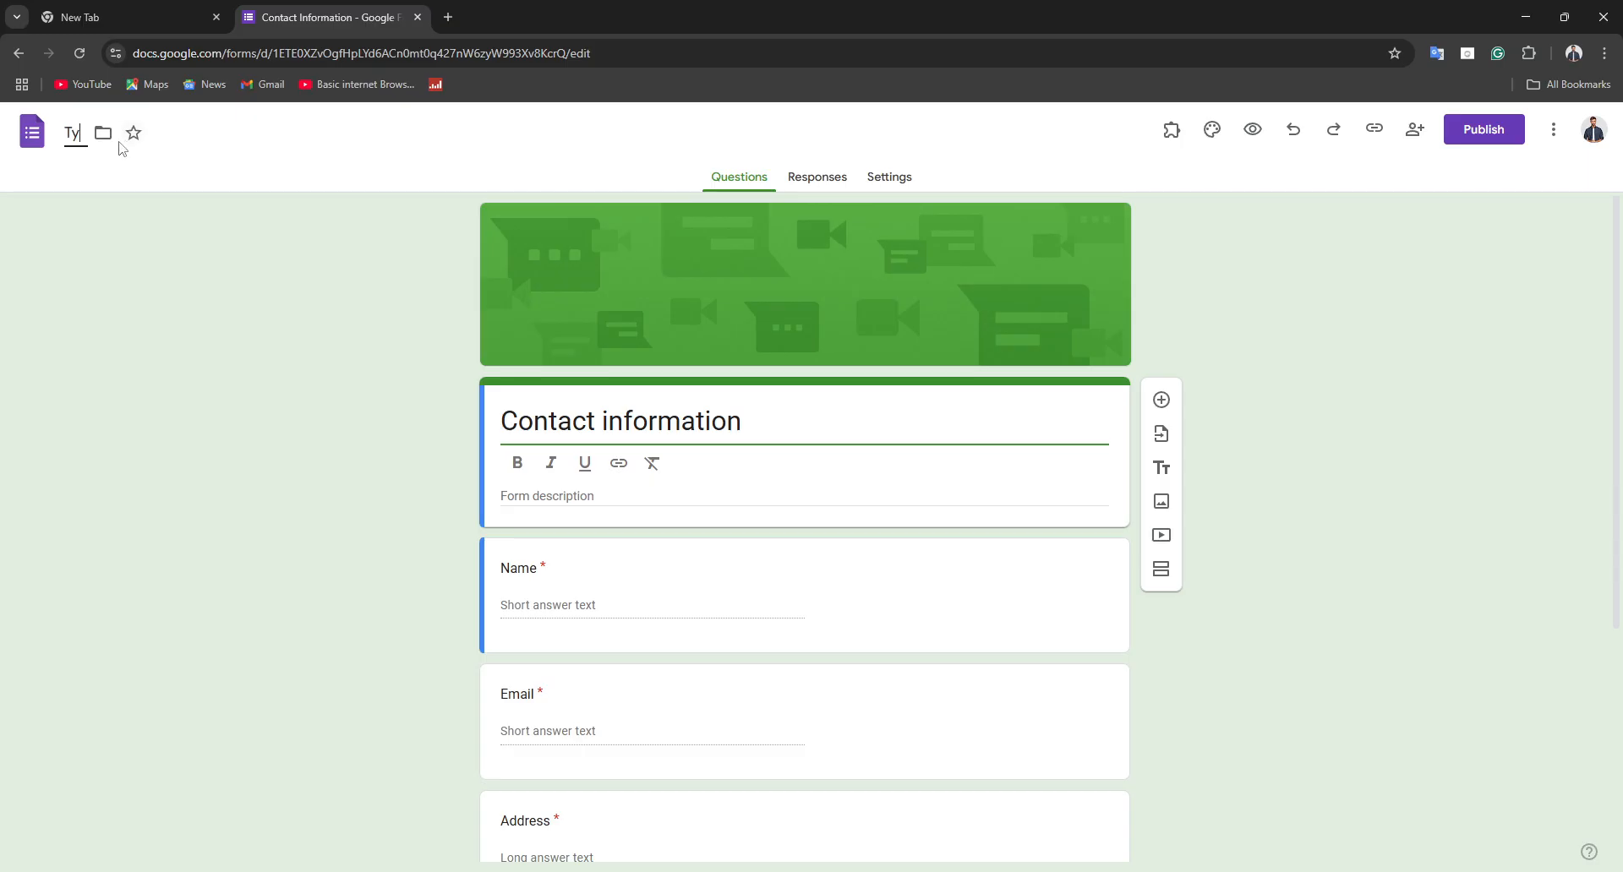
type("pe Digital")
left_click(214, 302)
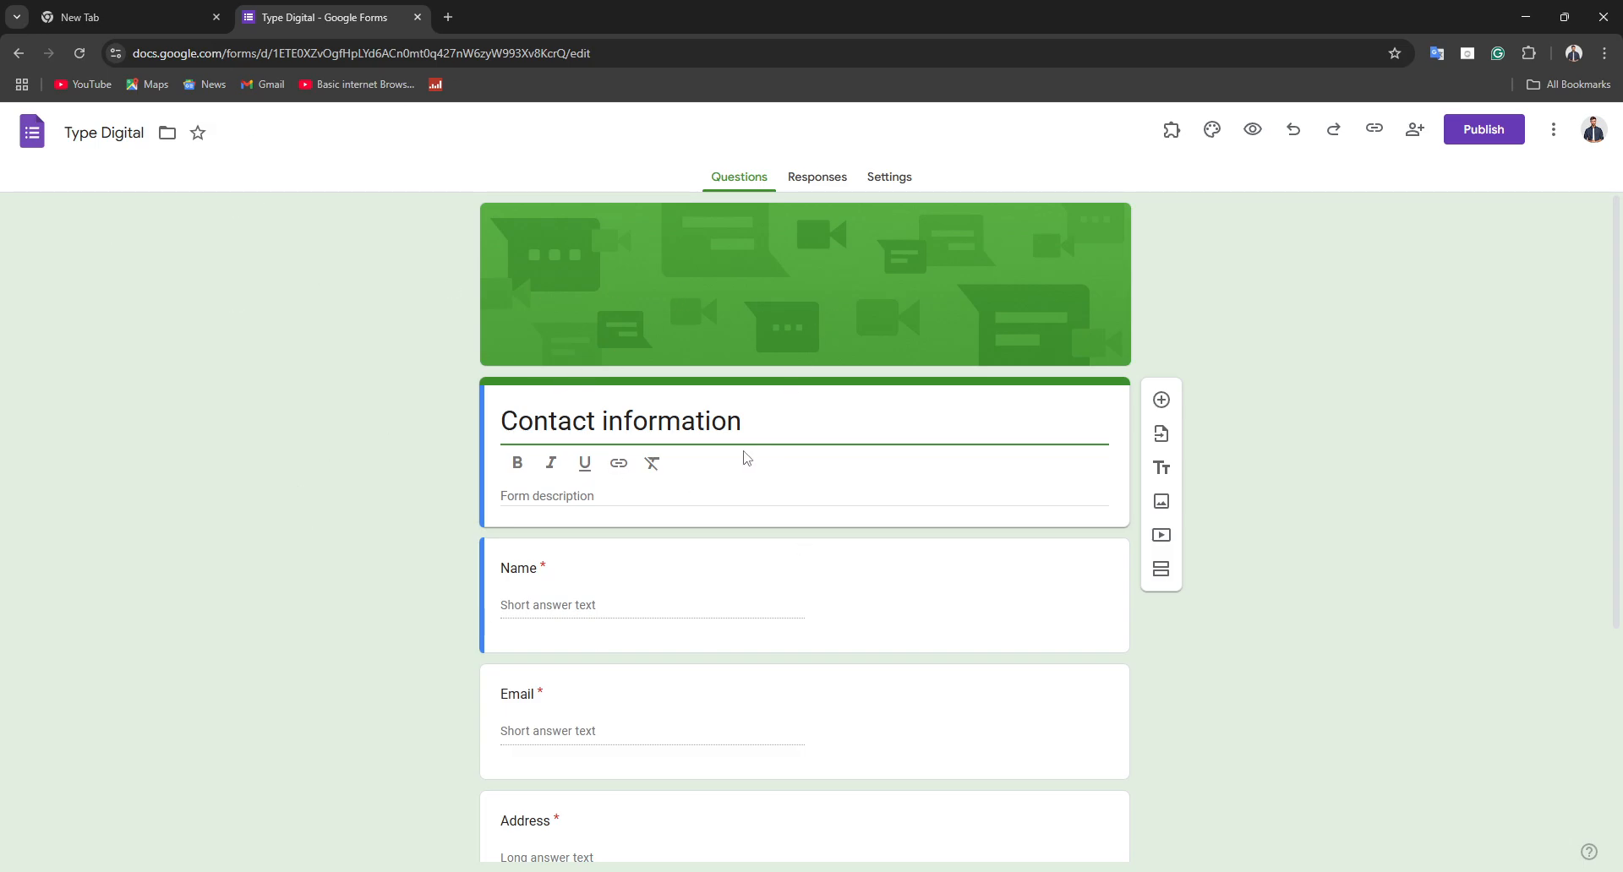
Step: Change the form's heading to "Research Form"
left_click_drag(765, 419, 409, 416)
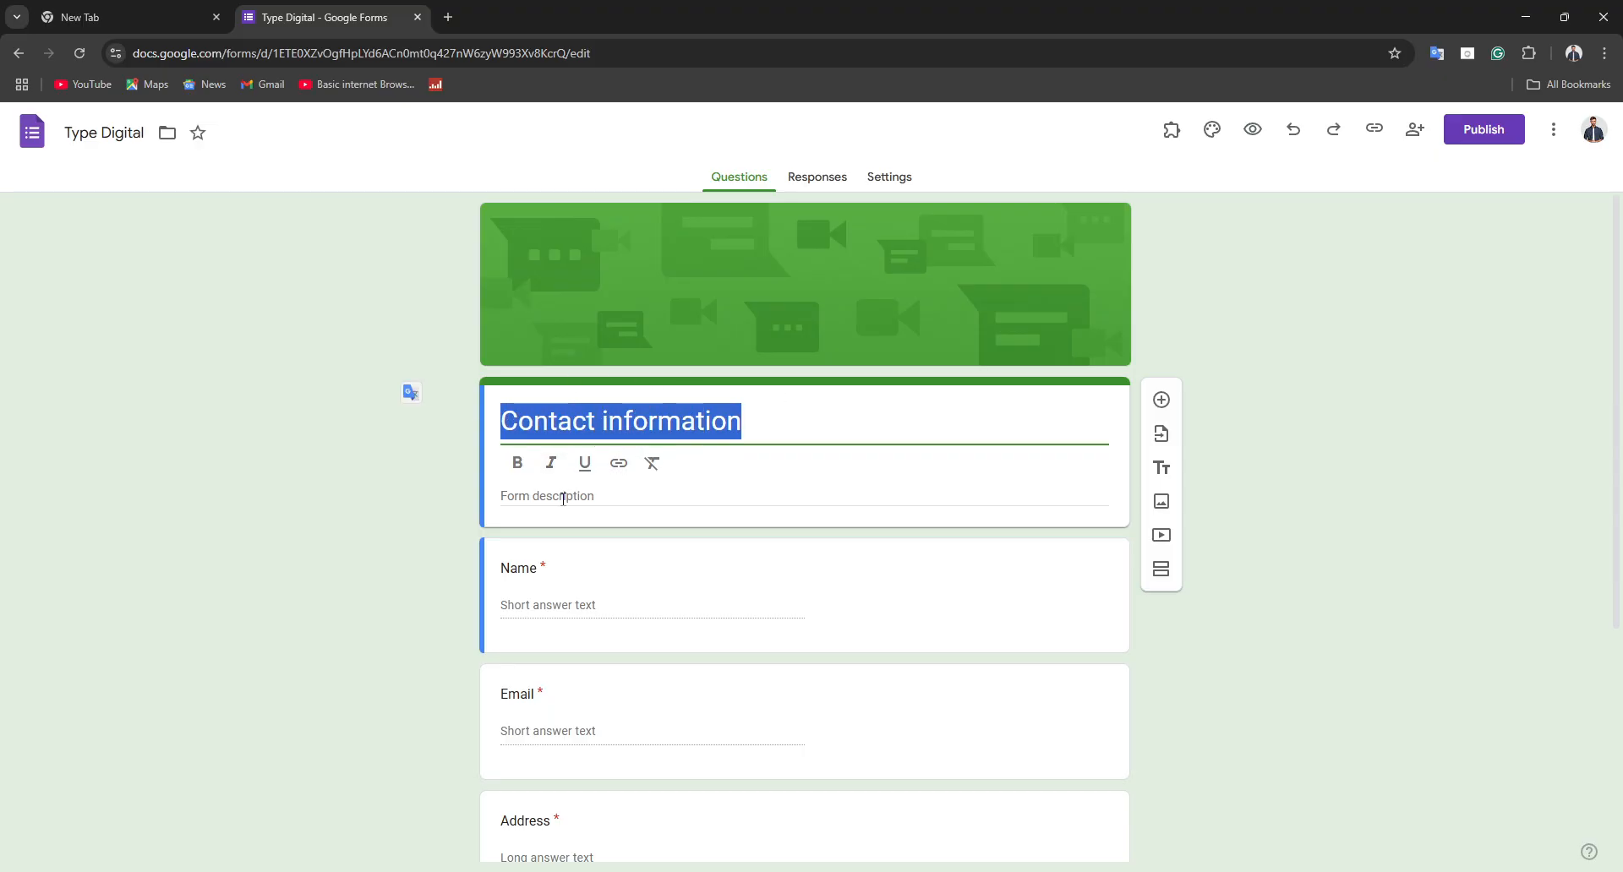
type("R")
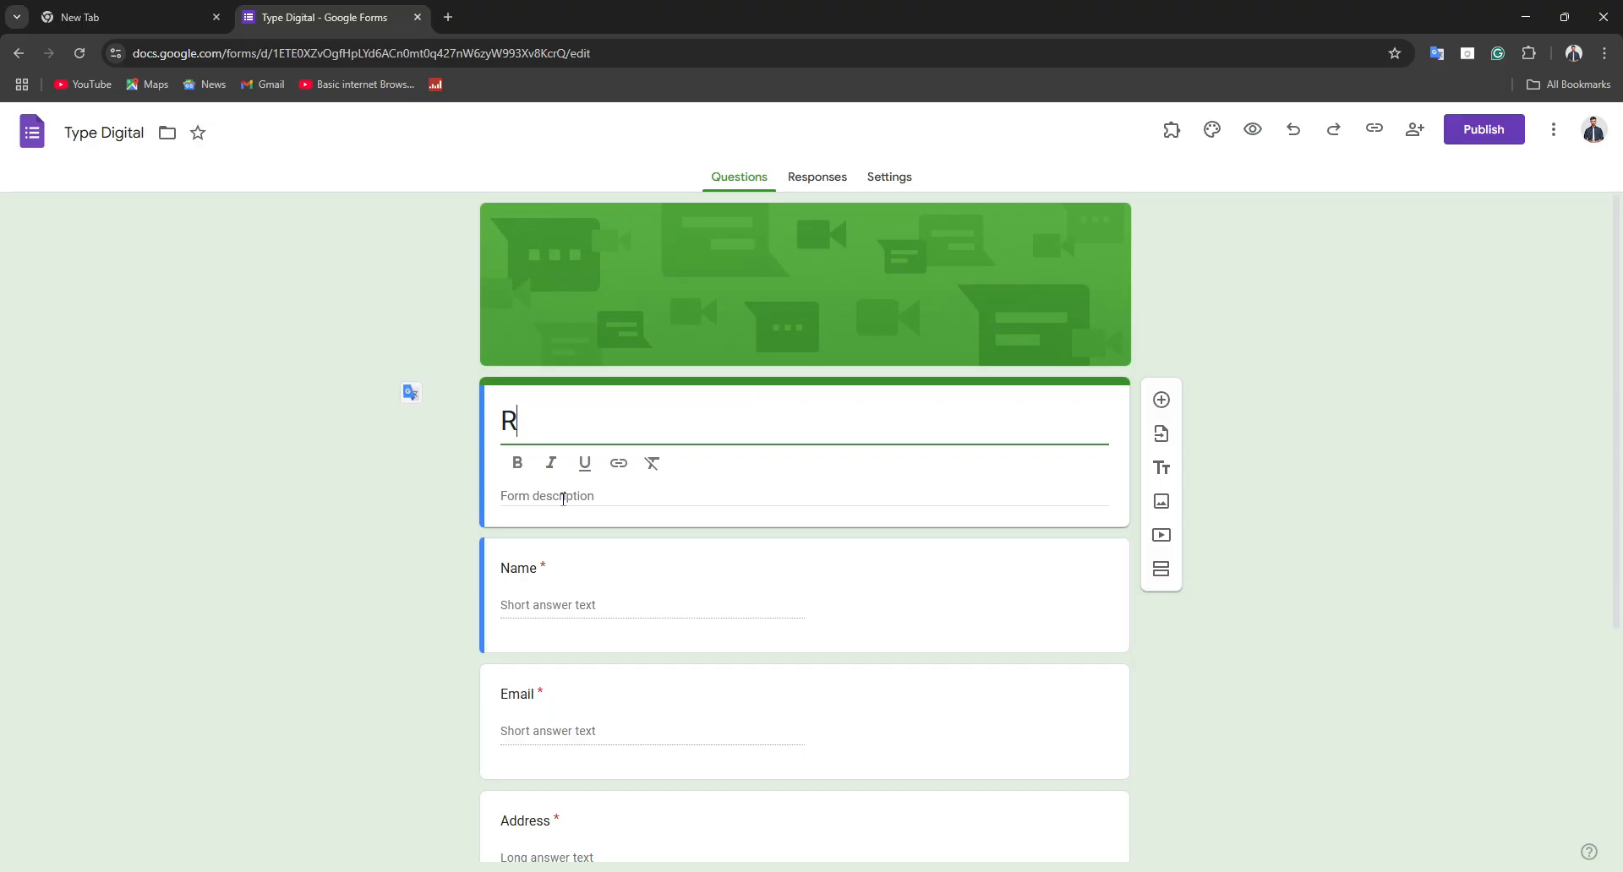
type("esearch P")
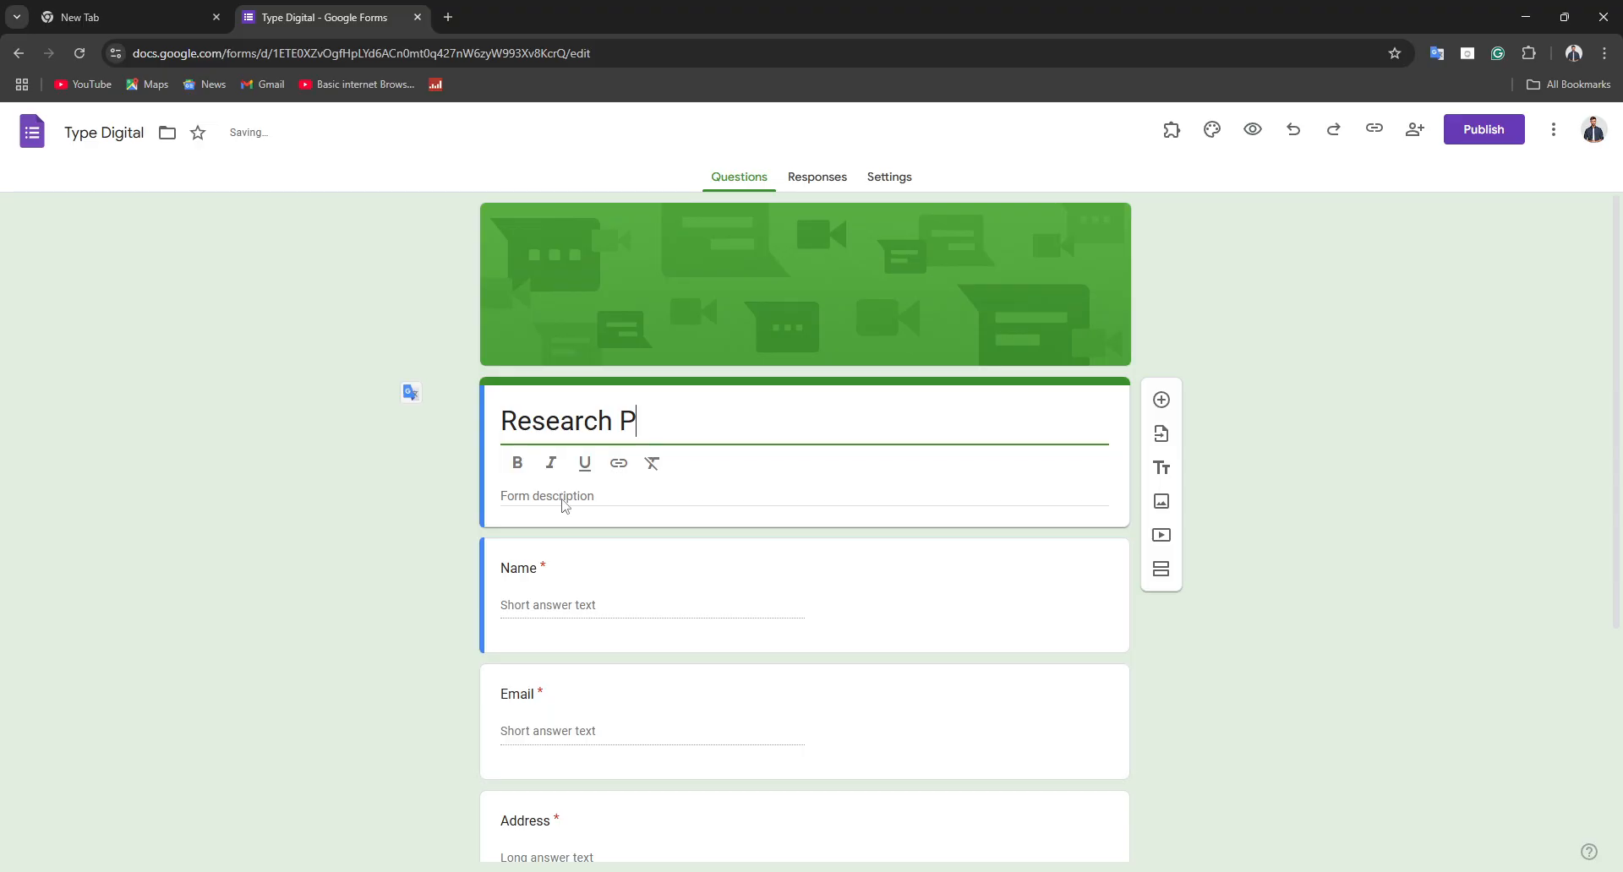
key("BackSpace")
type("Form")
Step: Review the template's ready-made questions, from Name and Email down to Address and Comments
scroll(765, 652, "down", 4)
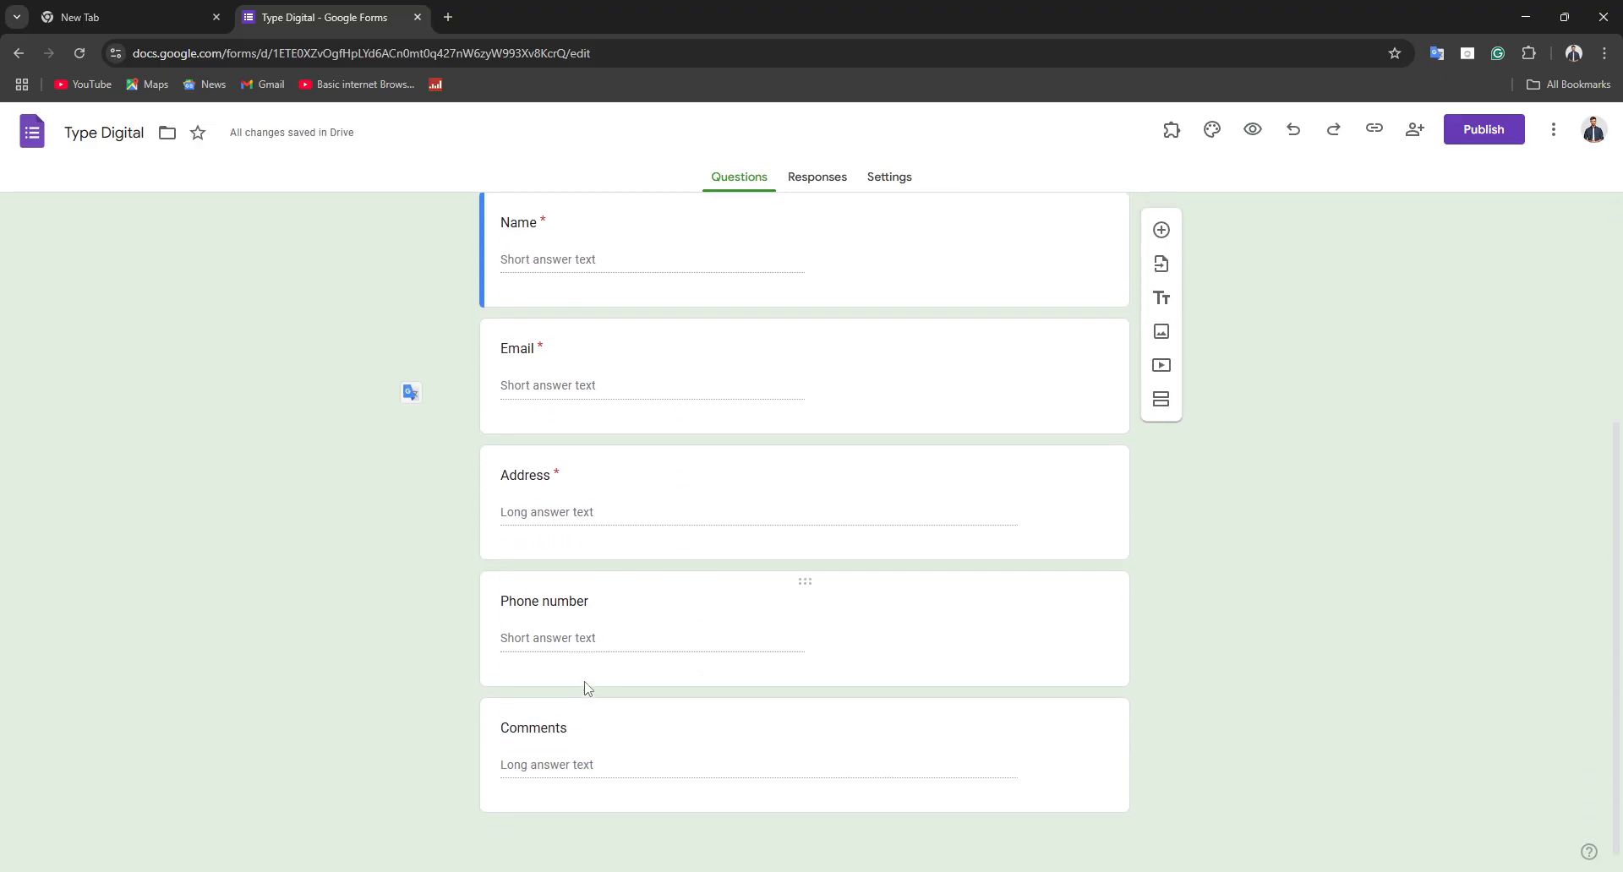
scroll(583, 685, "up", 4)
double_click(519, 567)
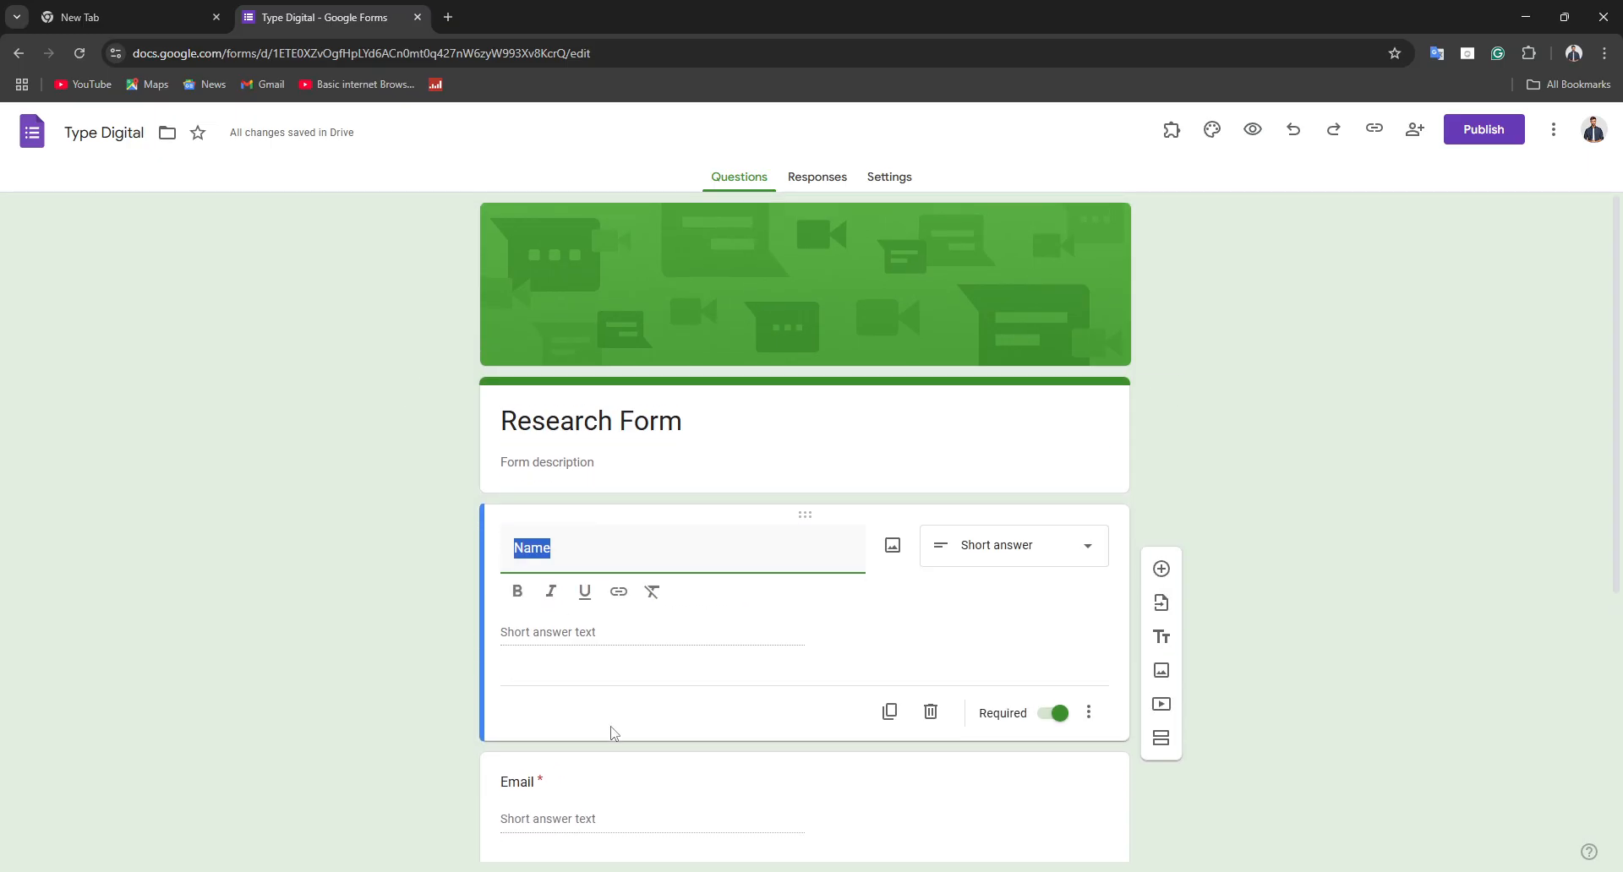
left_click(222, 692)
scroll(662, 467, "down", 3)
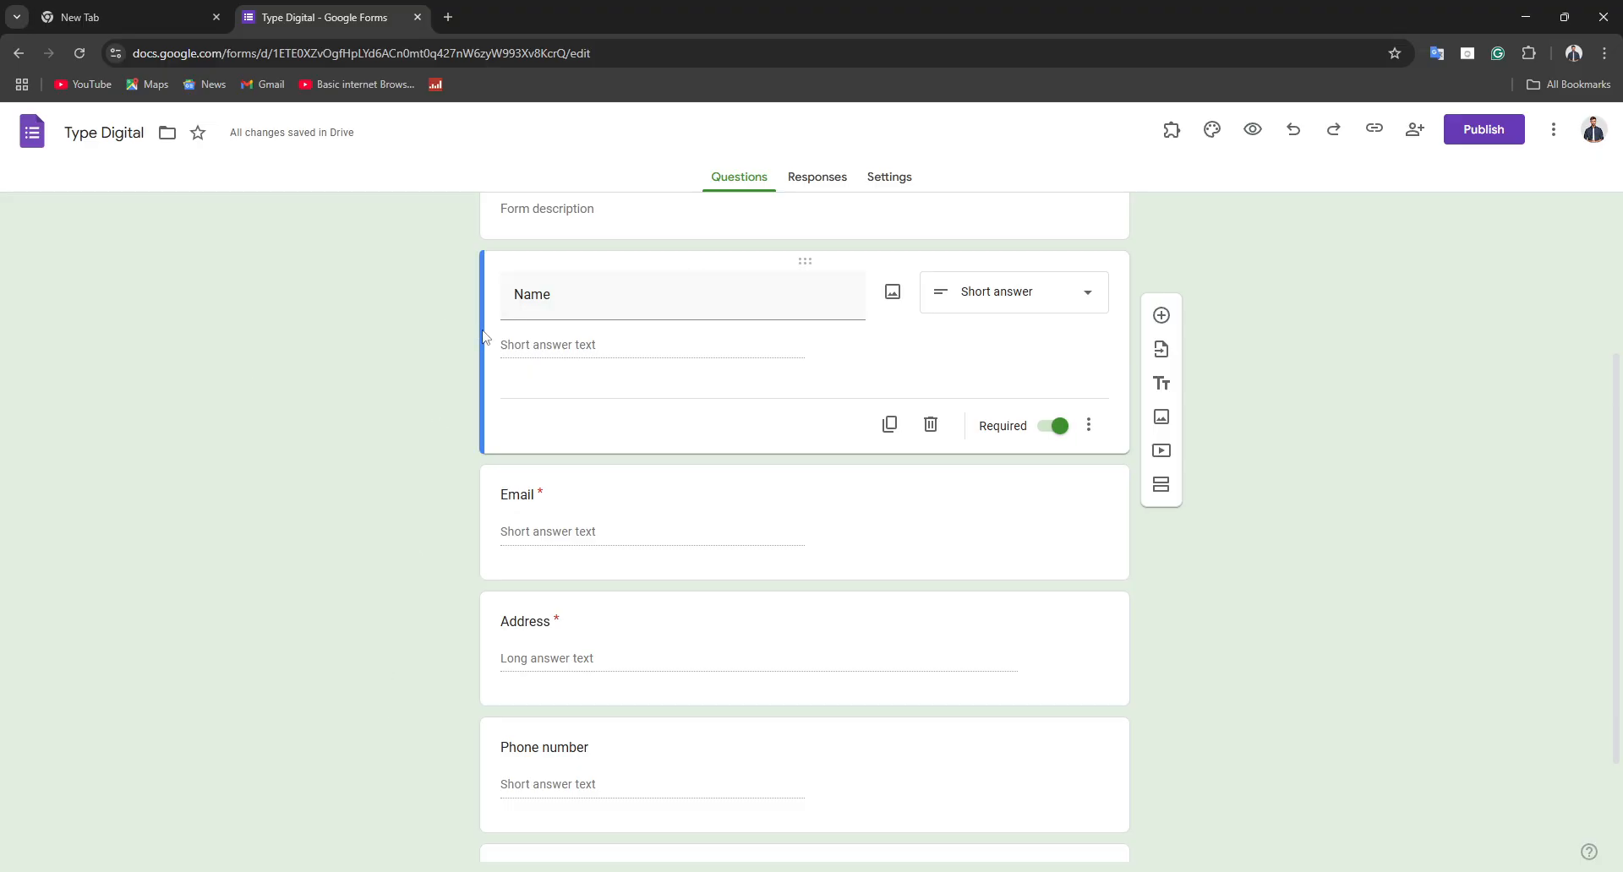
scroll(536, 496, "up", 1)
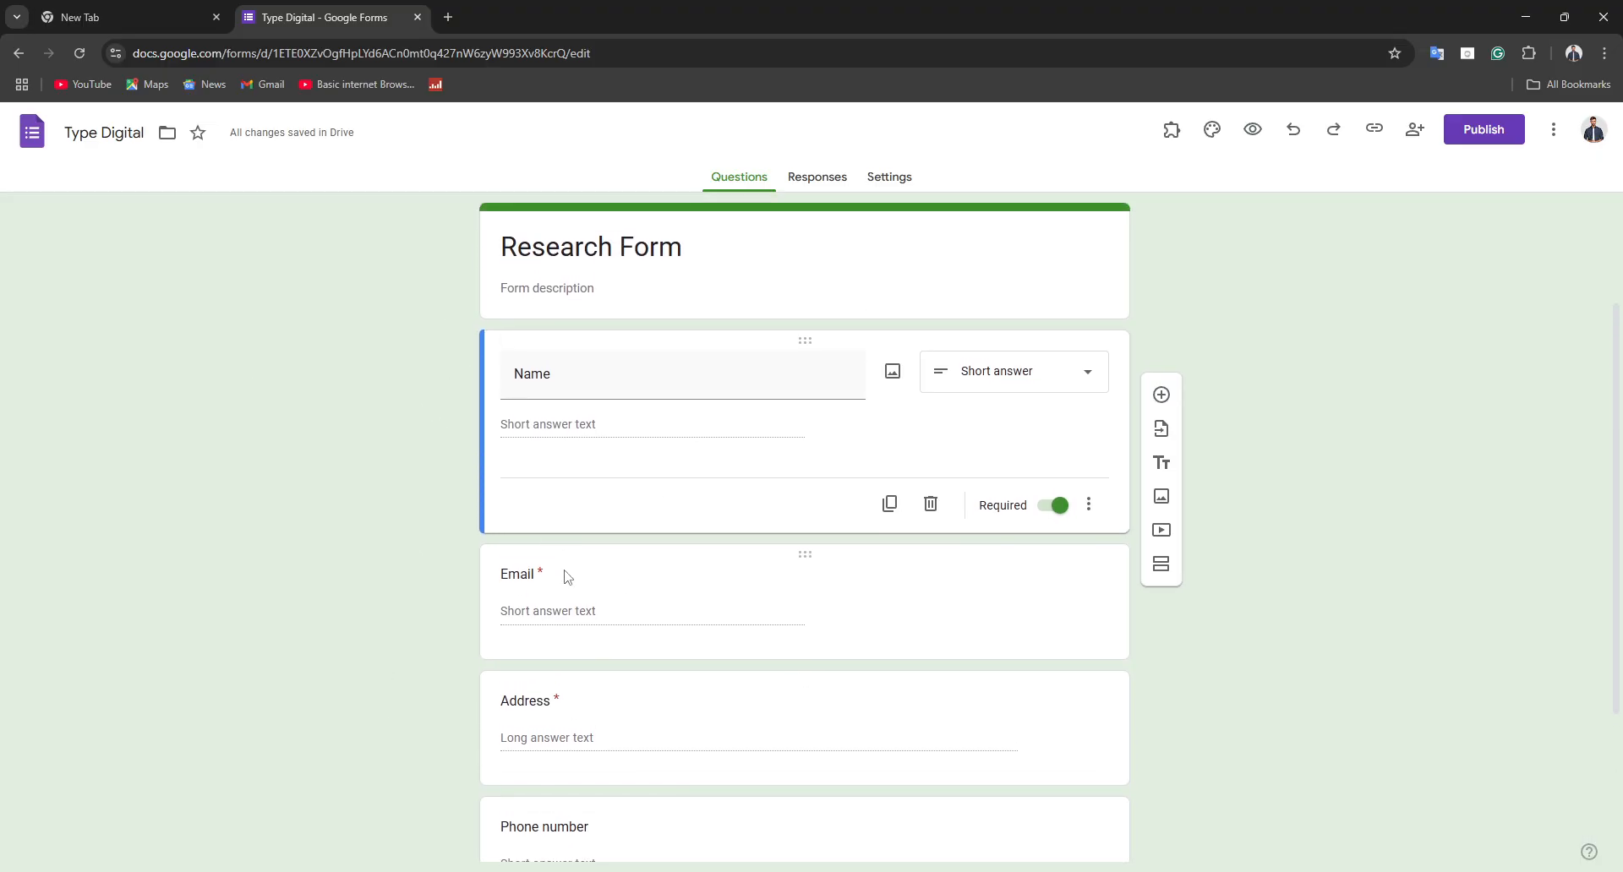
scroll(565, 550, "down", 2)
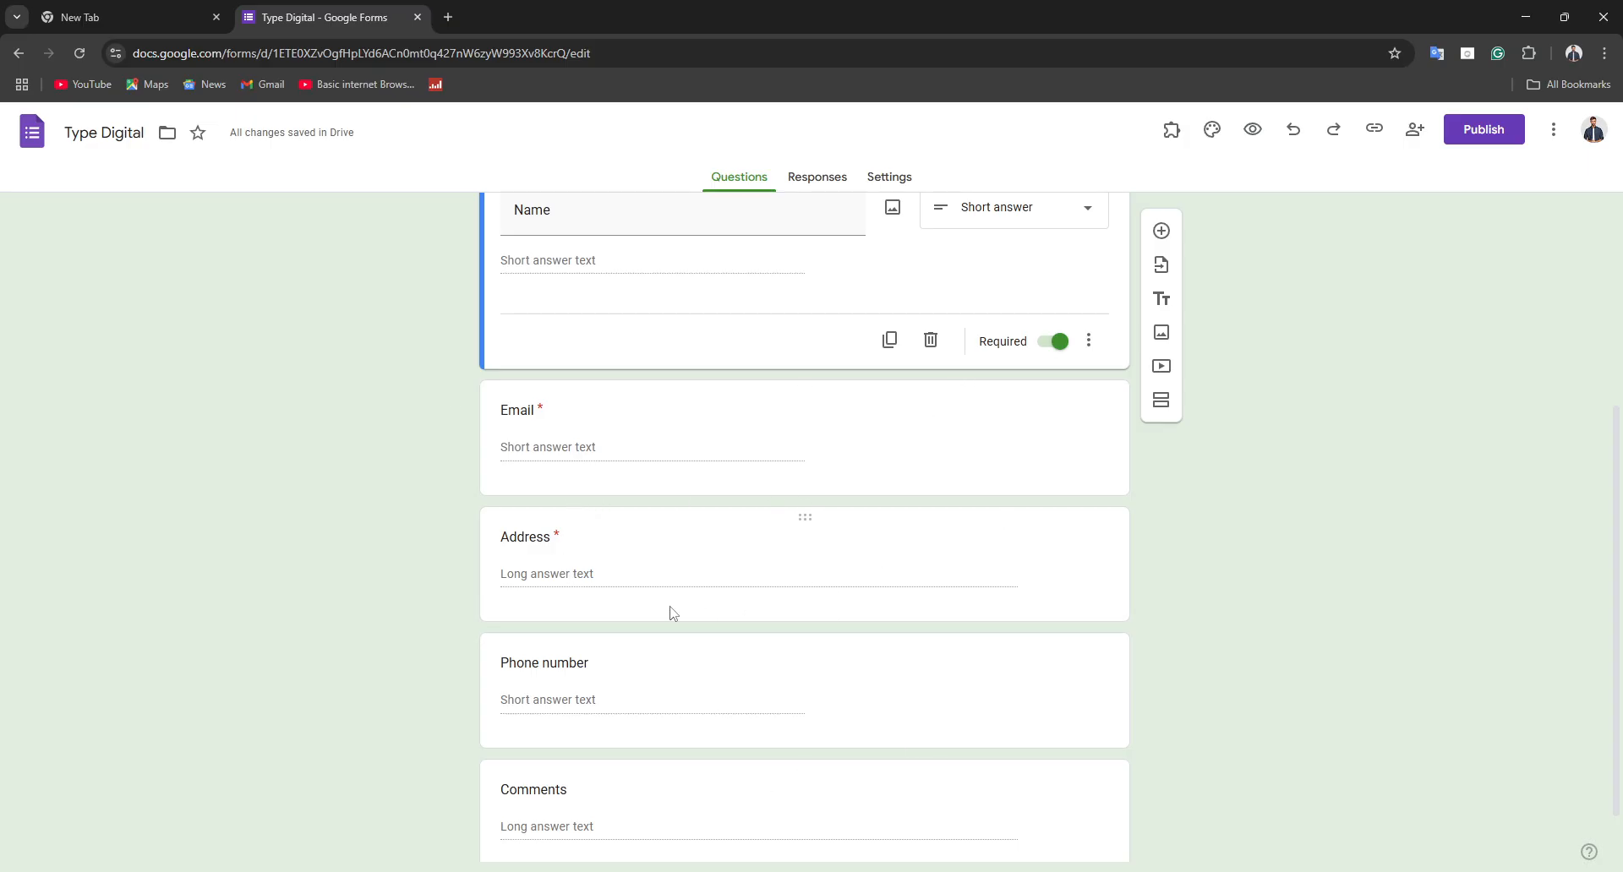
left_click(648, 568)
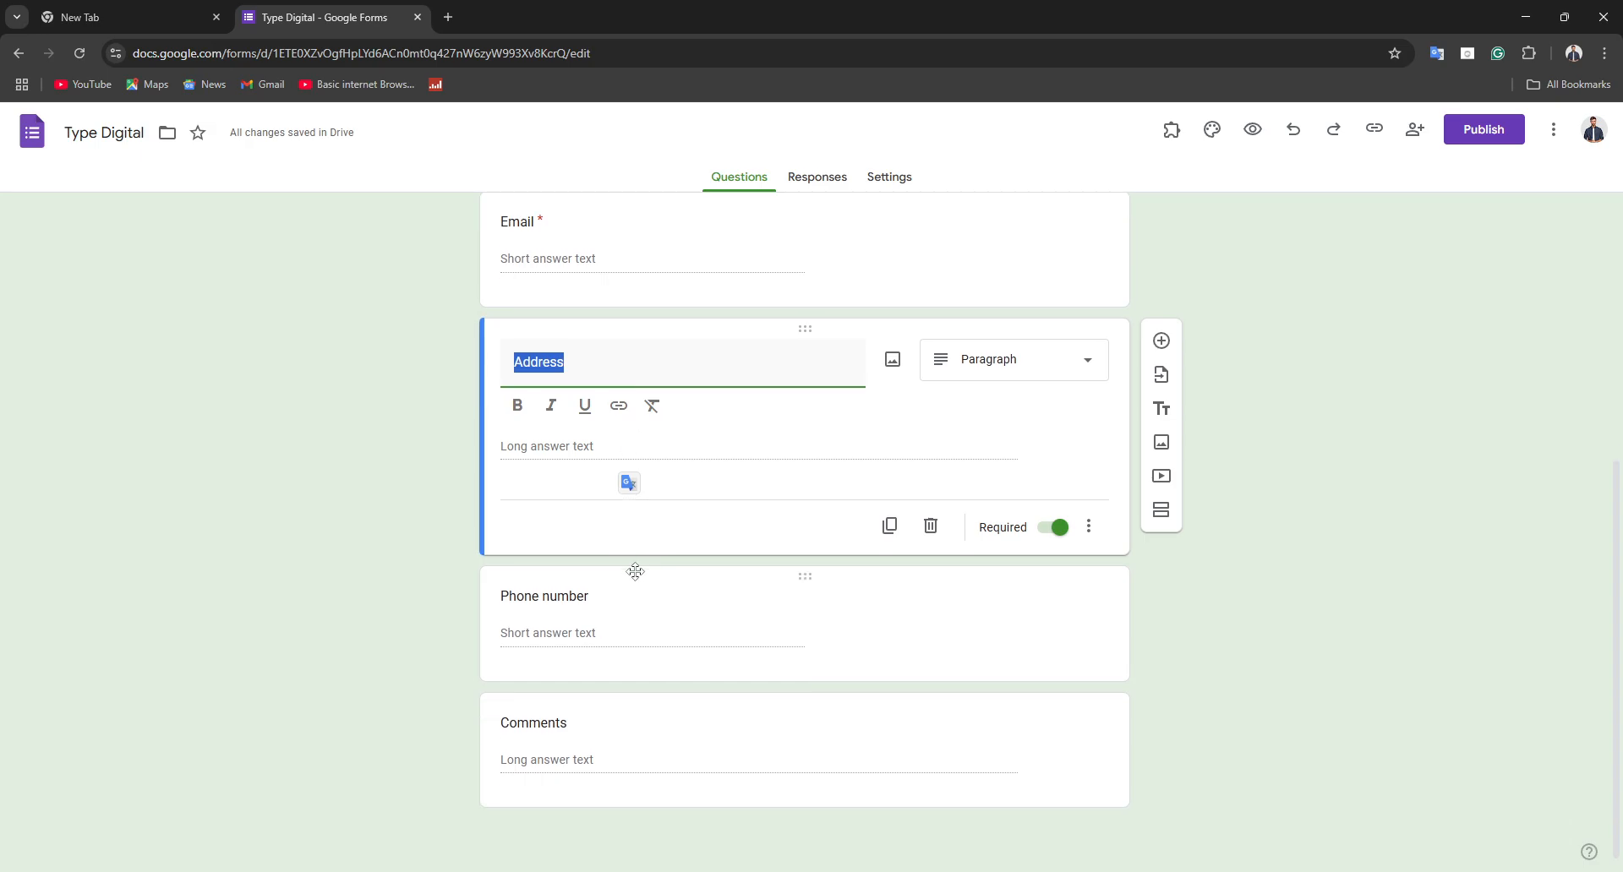
Step: Check the additional options of the Phone number question, and delete that question from the form
left_click(636, 573)
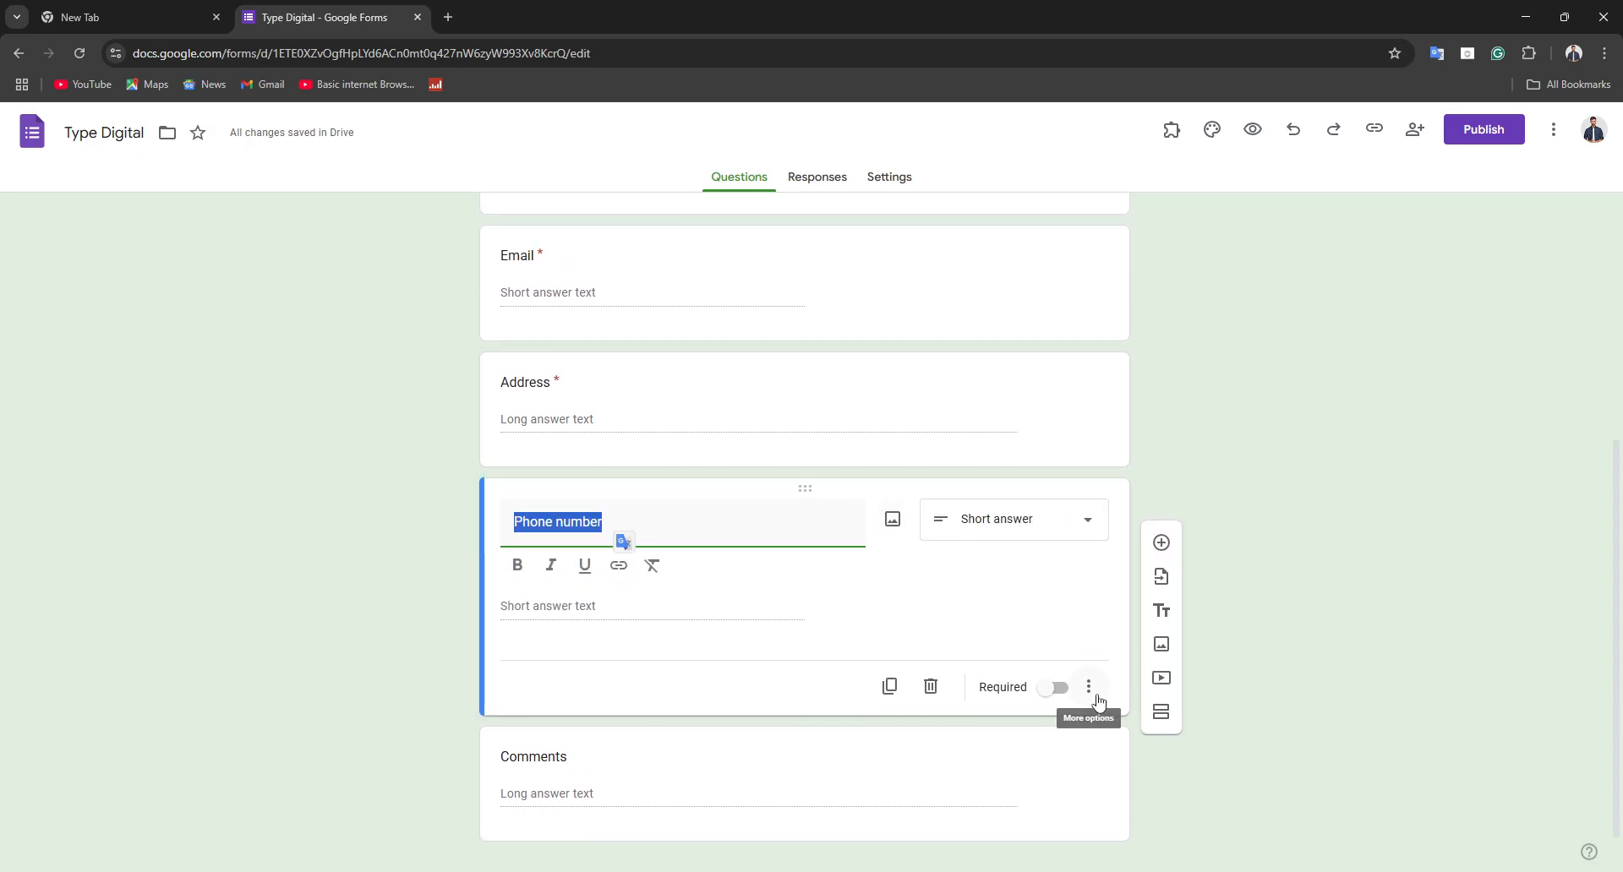
left_click(171, 547)
left_click(744, 522)
left_click(594, 662)
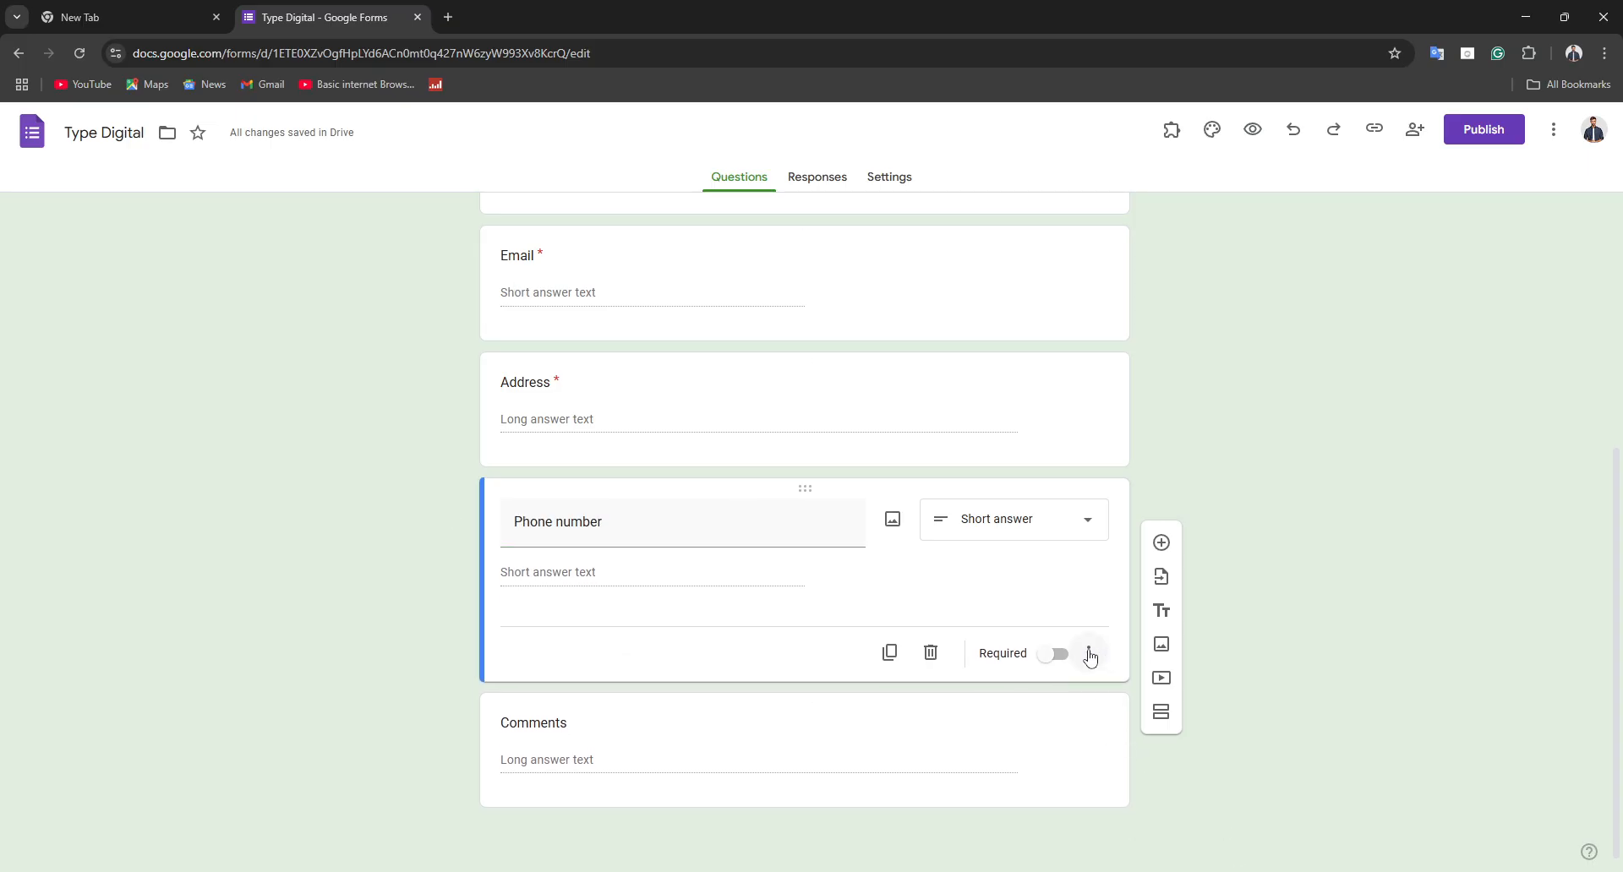
left_click(1090, 656)
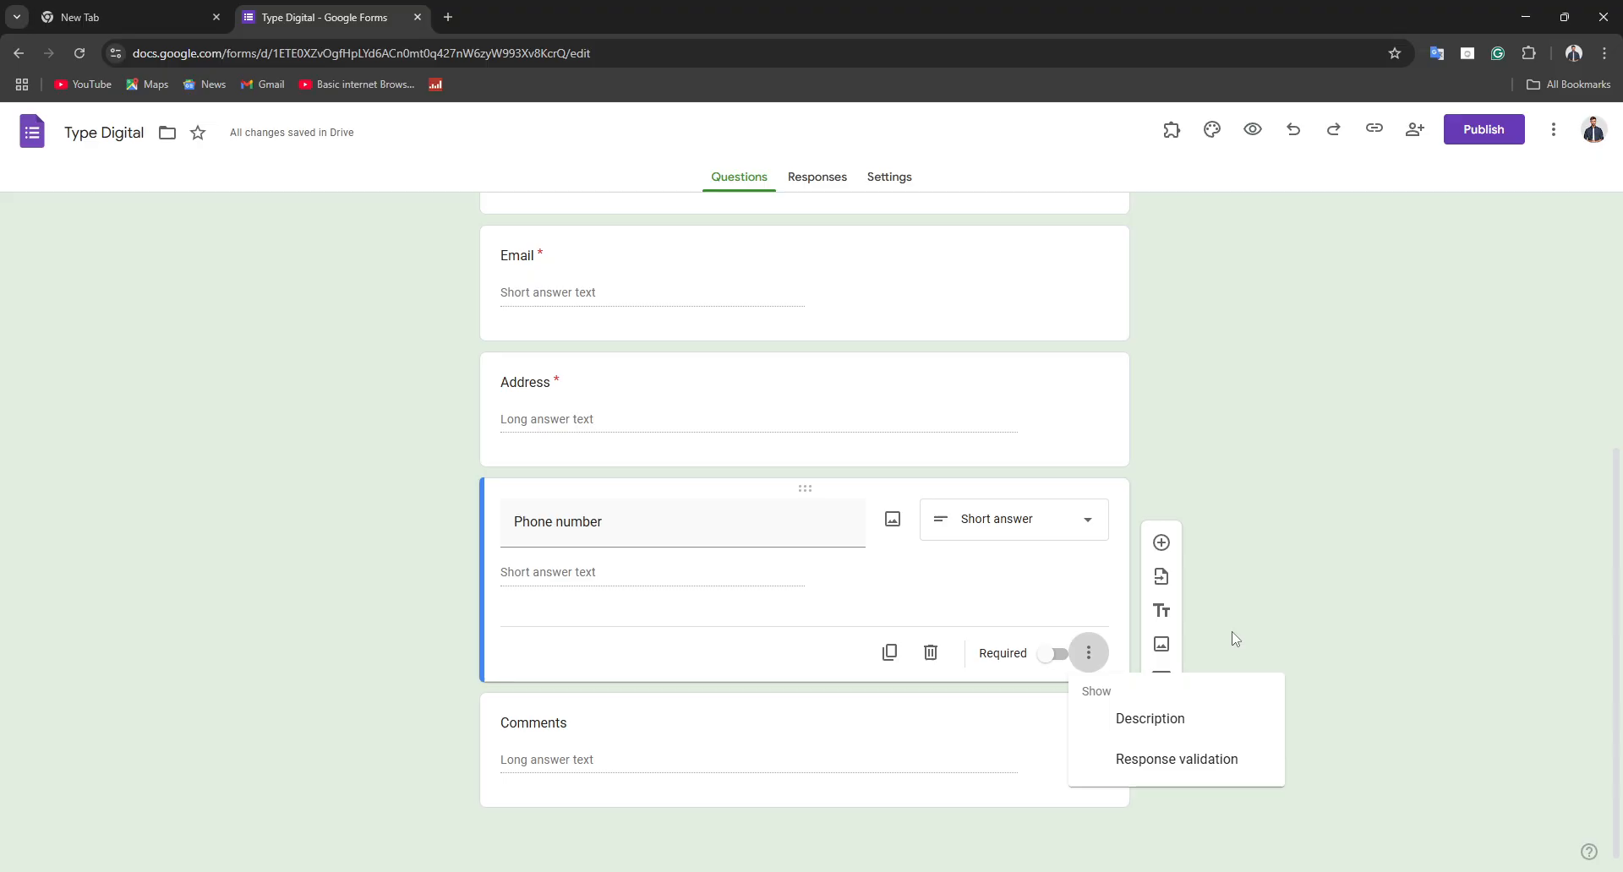
left_click(1238, 583)
right_click(882, 554)
right_click(859, 571)
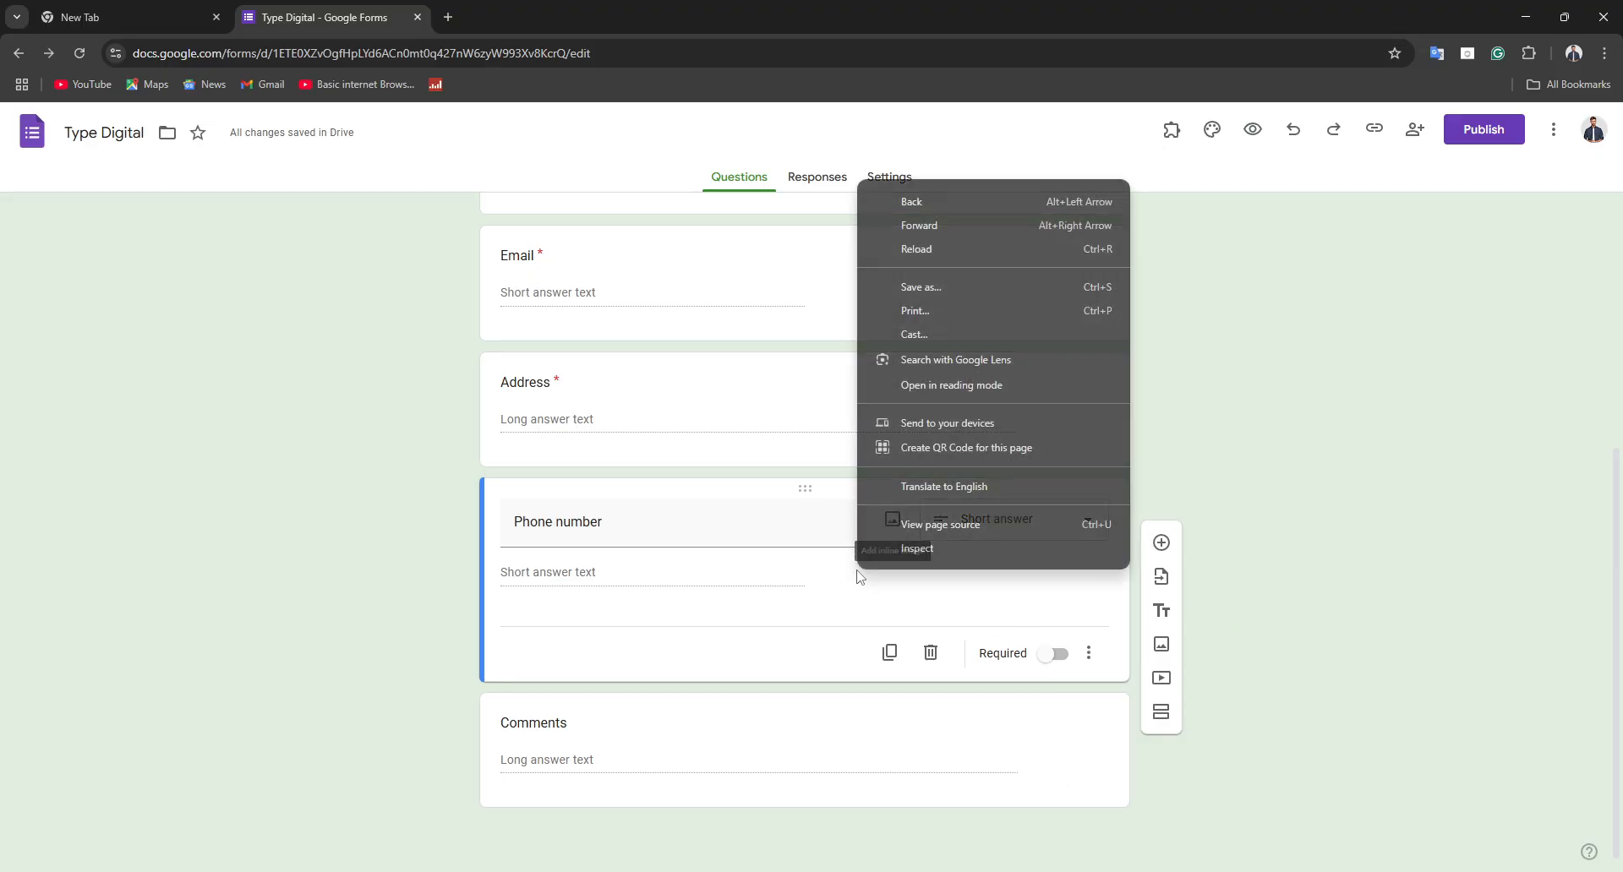
left_click(829, 619)
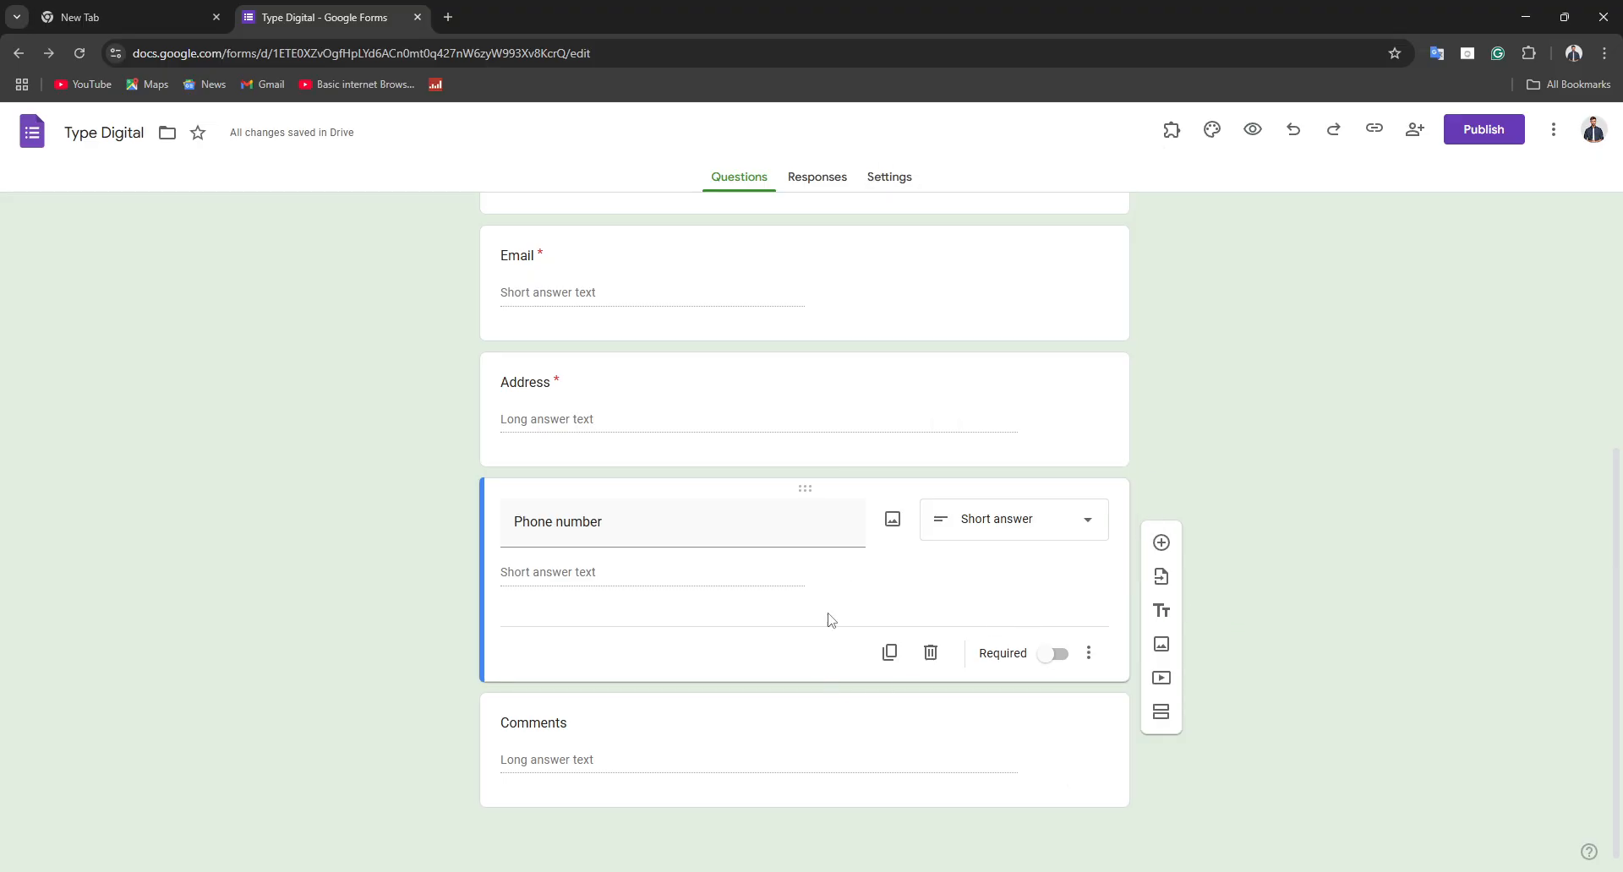
right_click(981, 642)
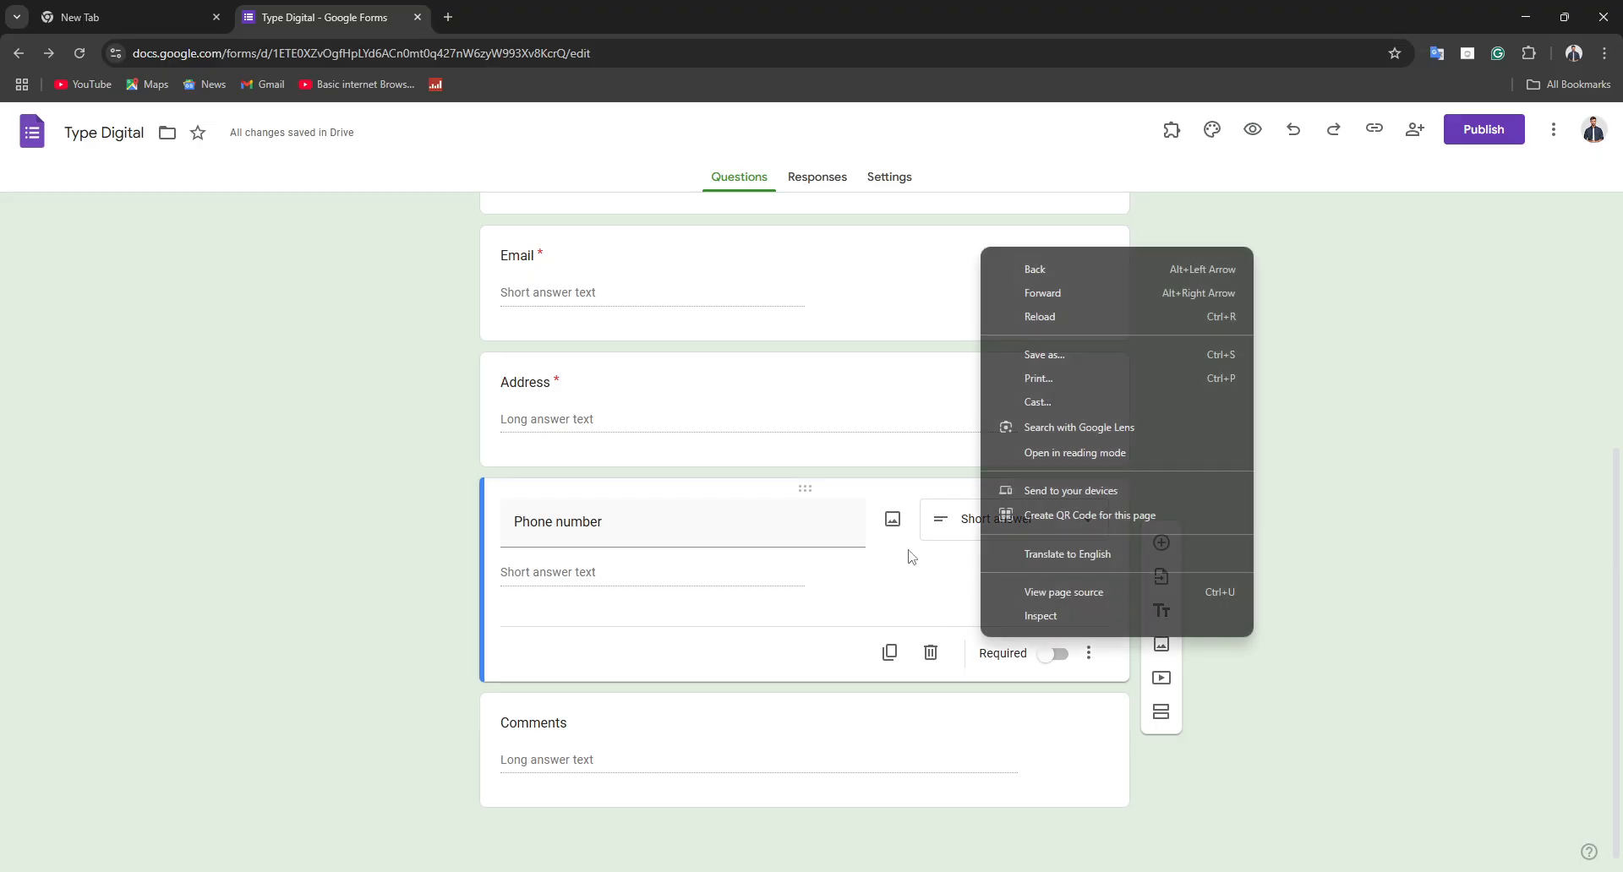
left_click(923, 636)
left_click(931, 658)
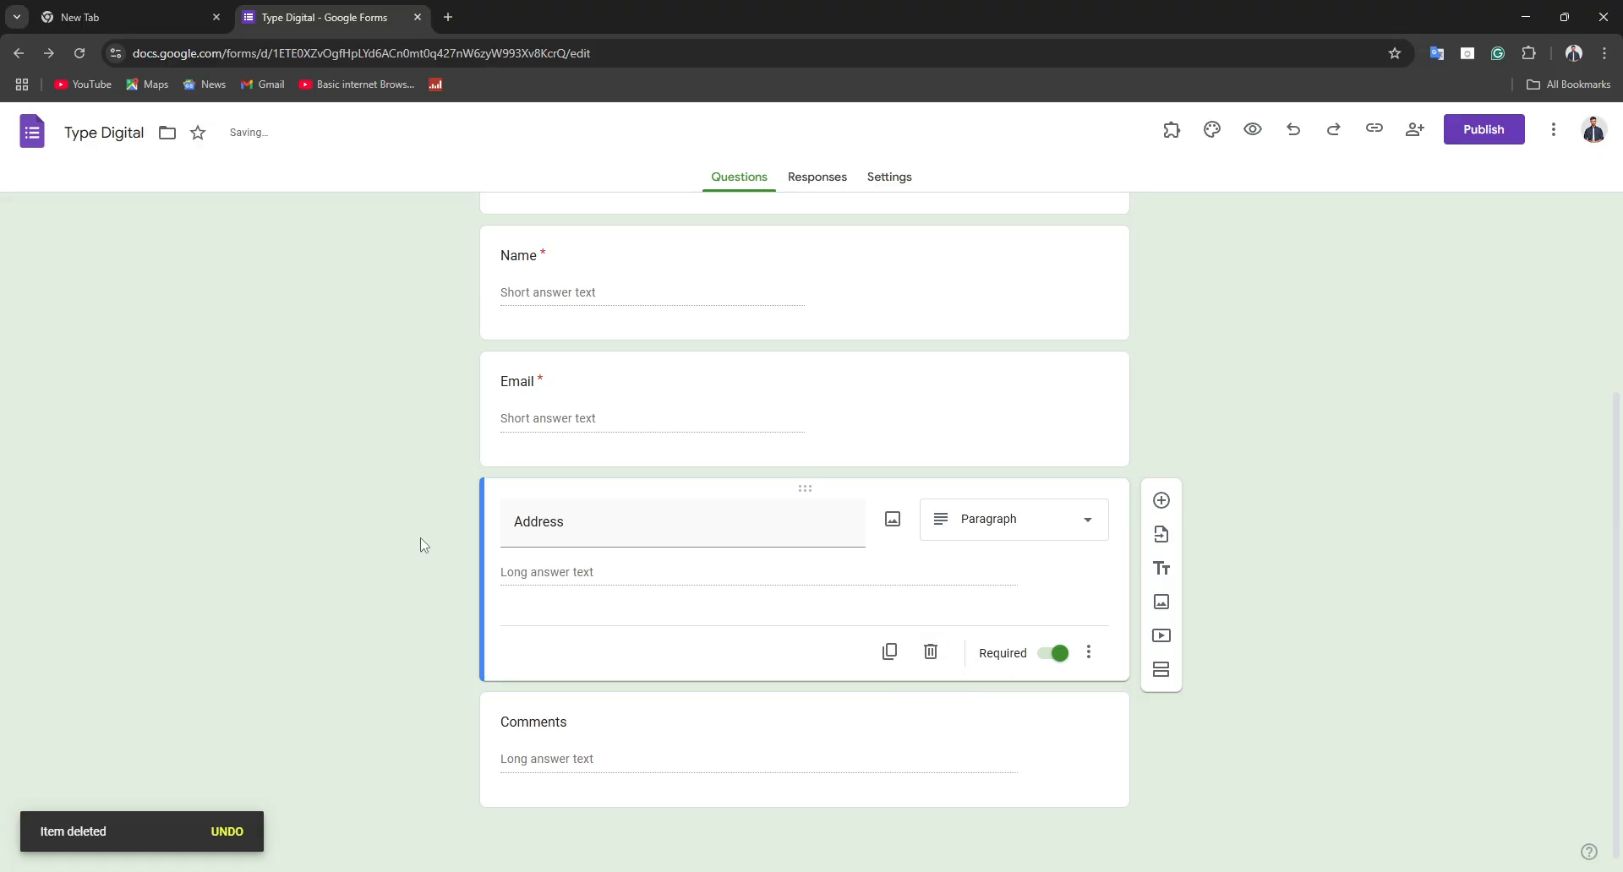
Step: Add a new blank question between the form's heading section and the Name question
scroll(418, 555, "up", 3)
scroll(414, 555, "down", 1)
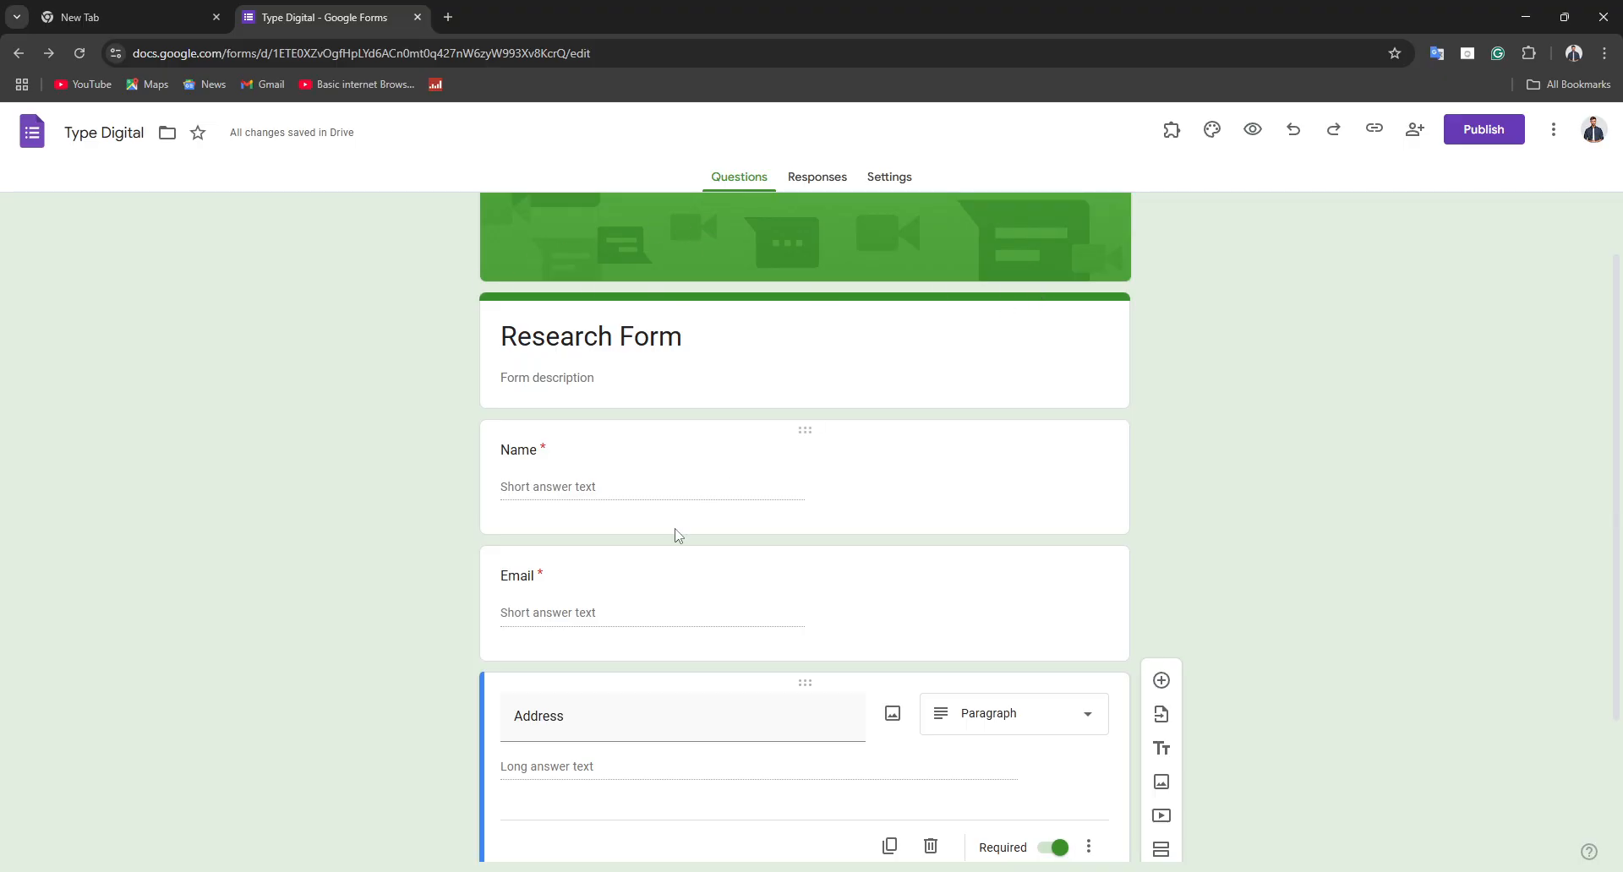
scroll(896, 541, "down", 1)
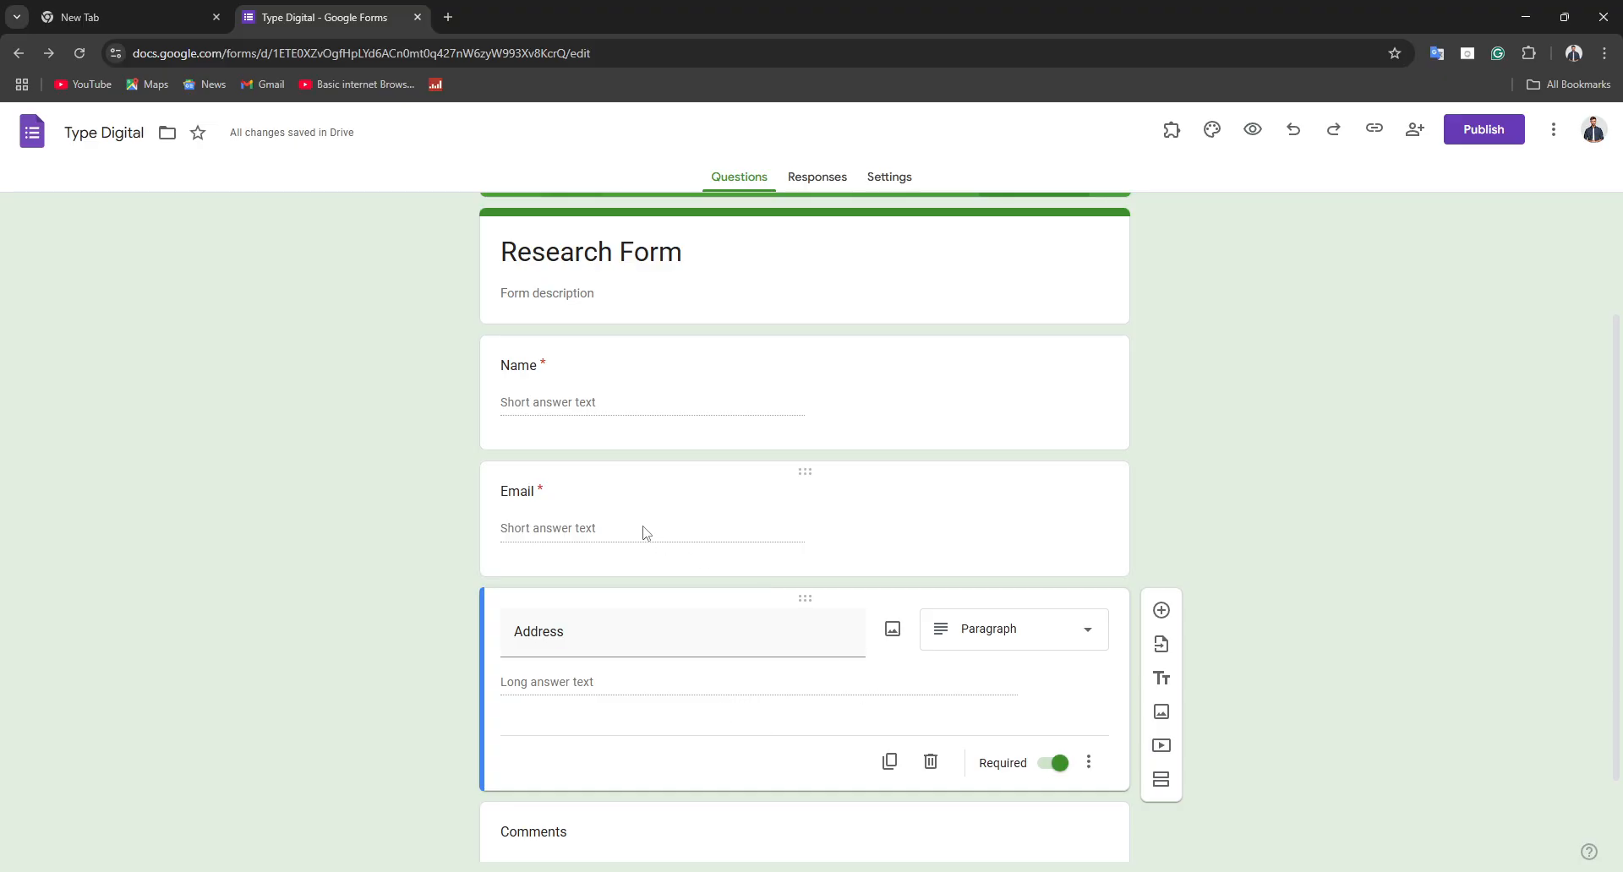
left_click(580, 293)
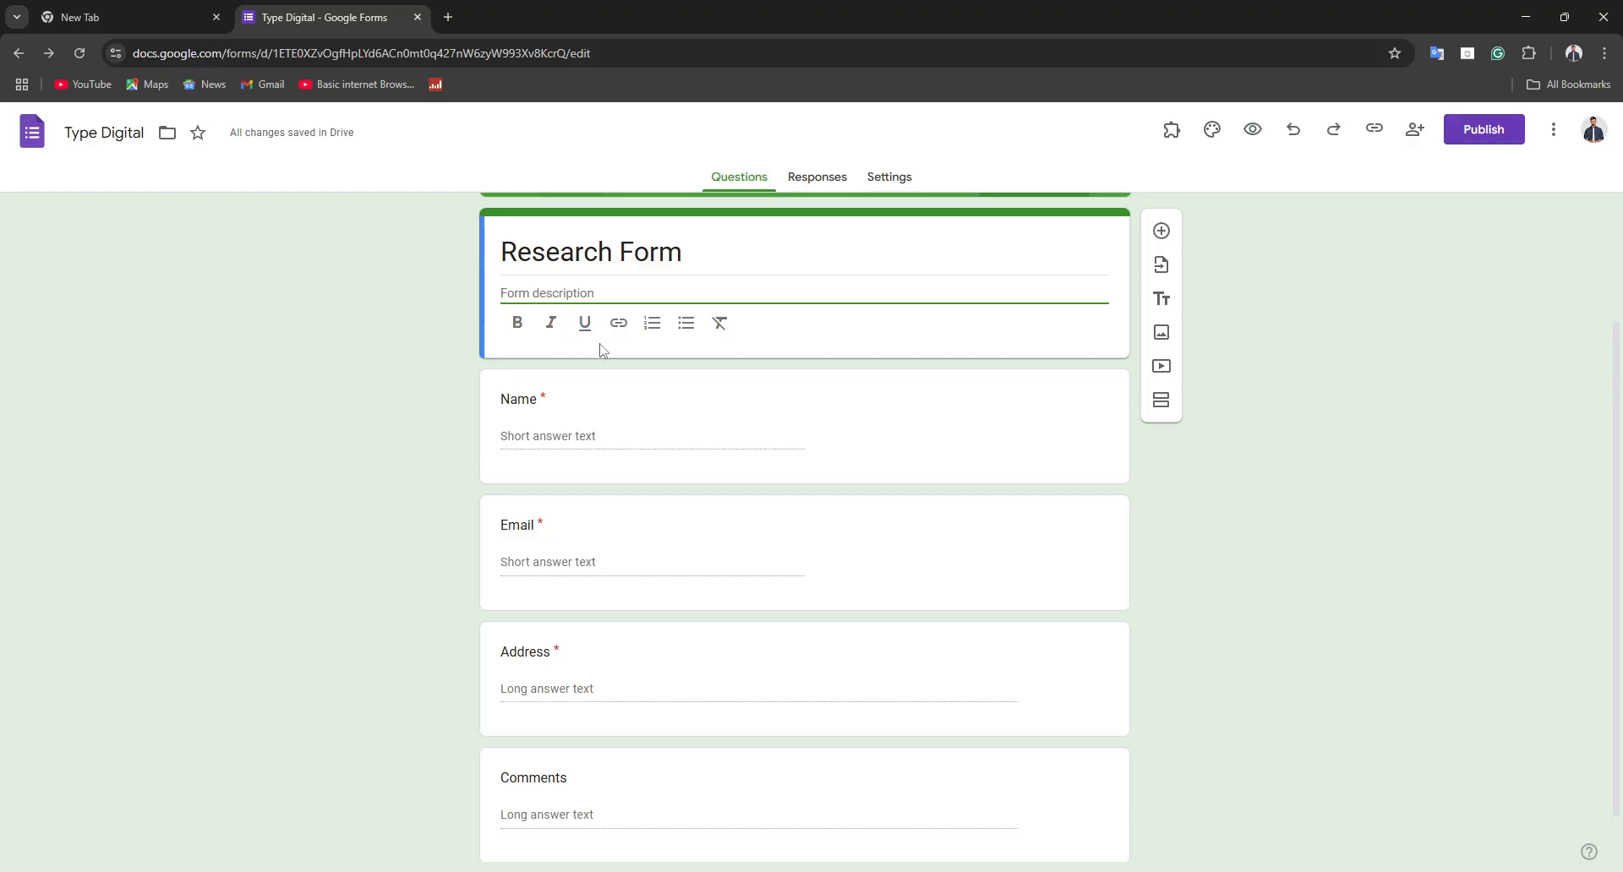
left_click(1181, 572)
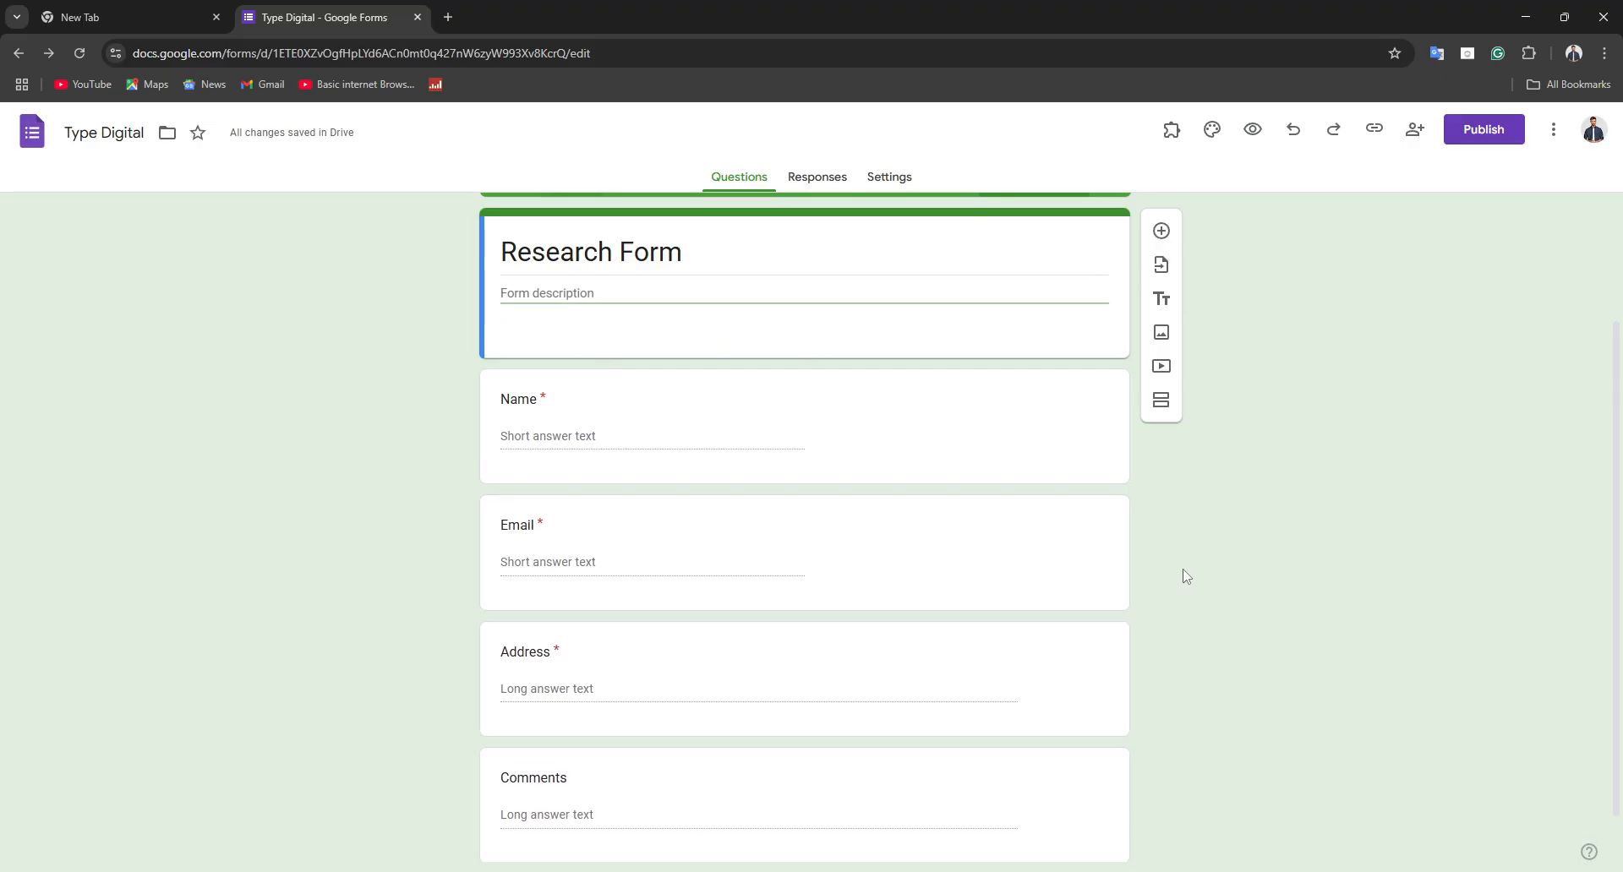
left_click(1161, 237)
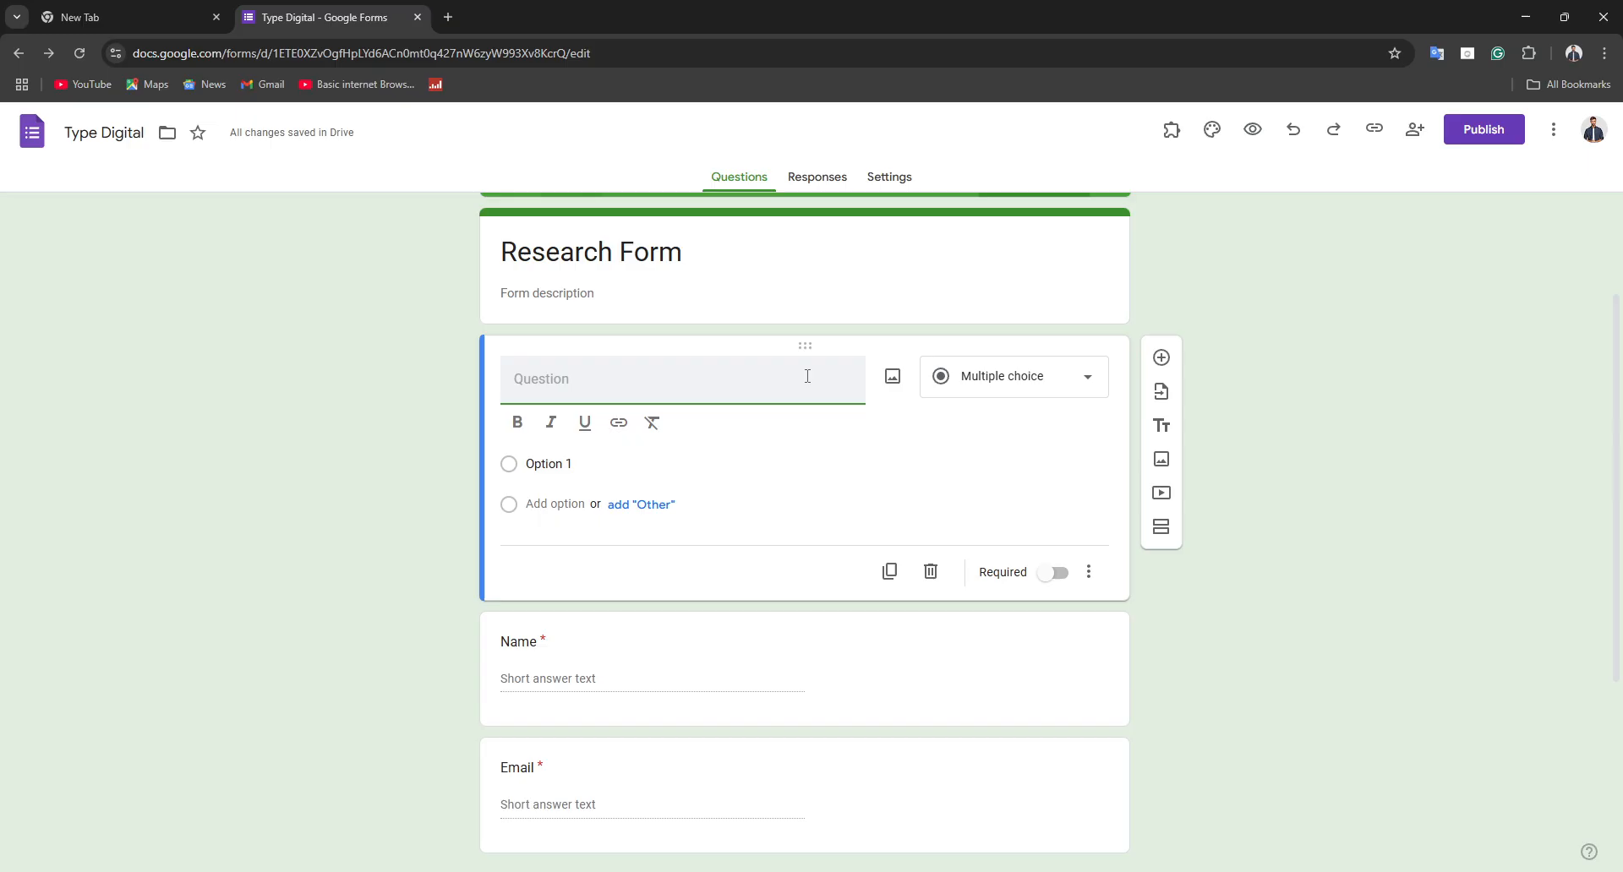
Step: Enter "What is your favourite Hobby?" as the new question's text, with Short answer as its type
type("What is ")
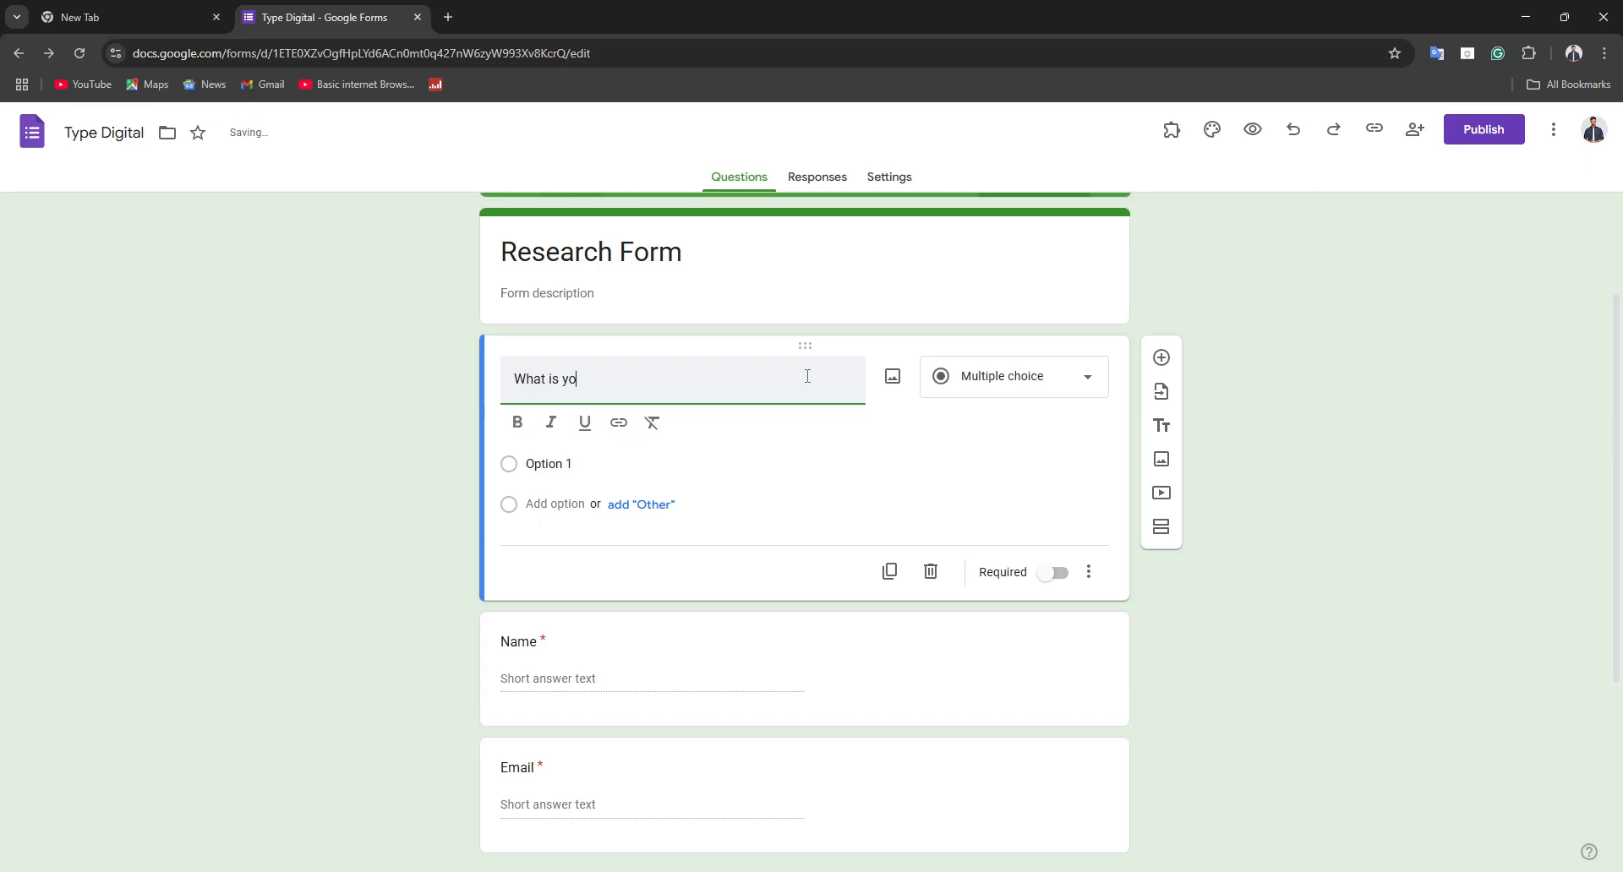
type("your favourite ")
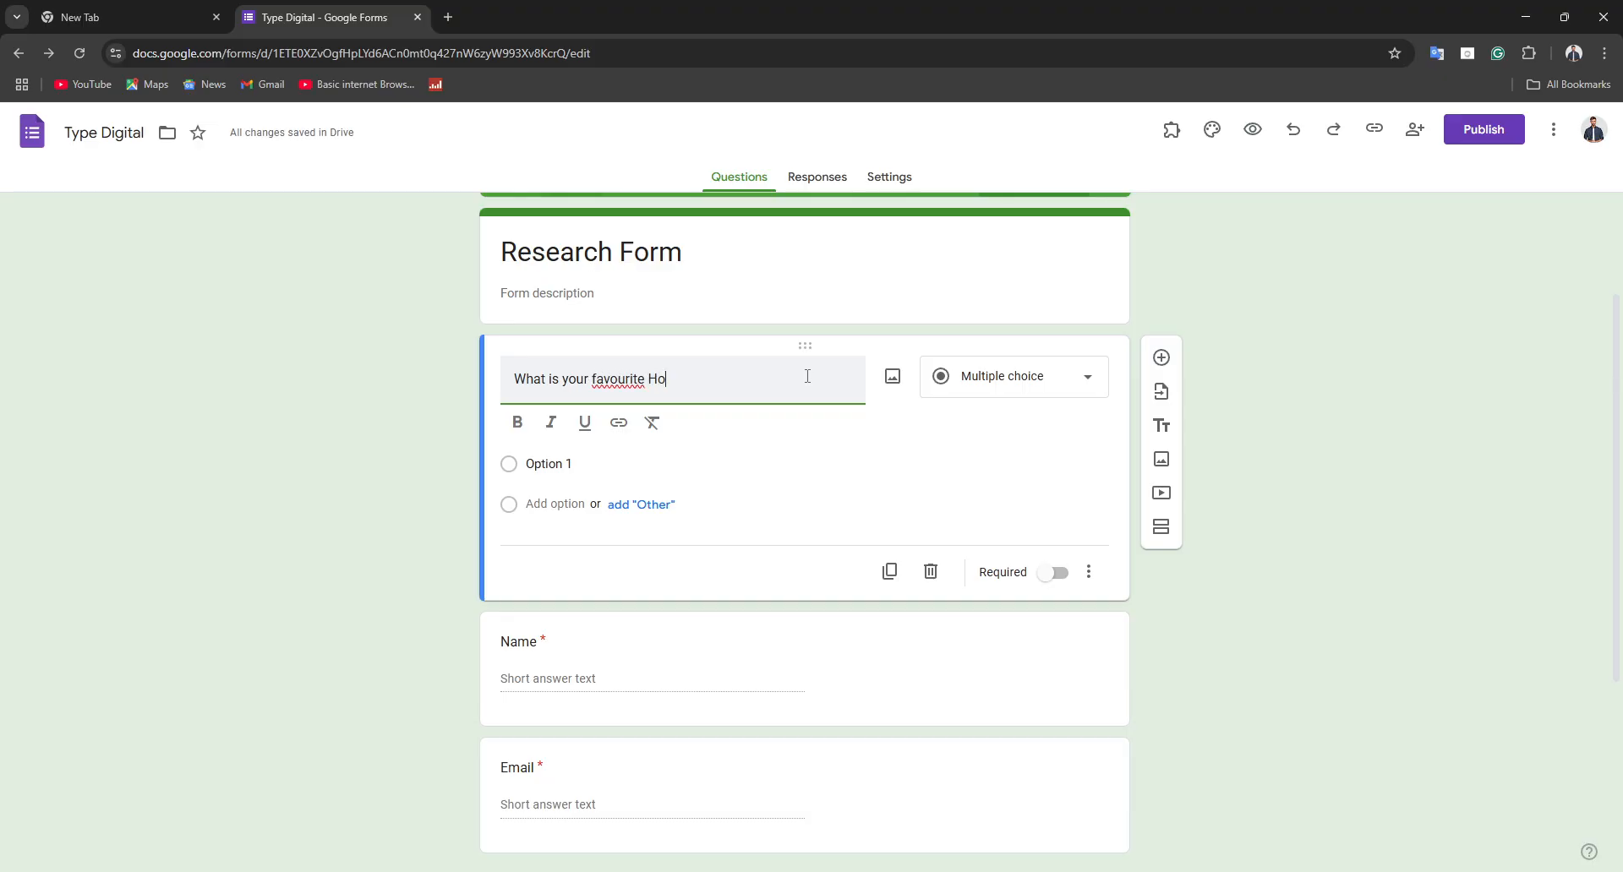
type("Hobby?")
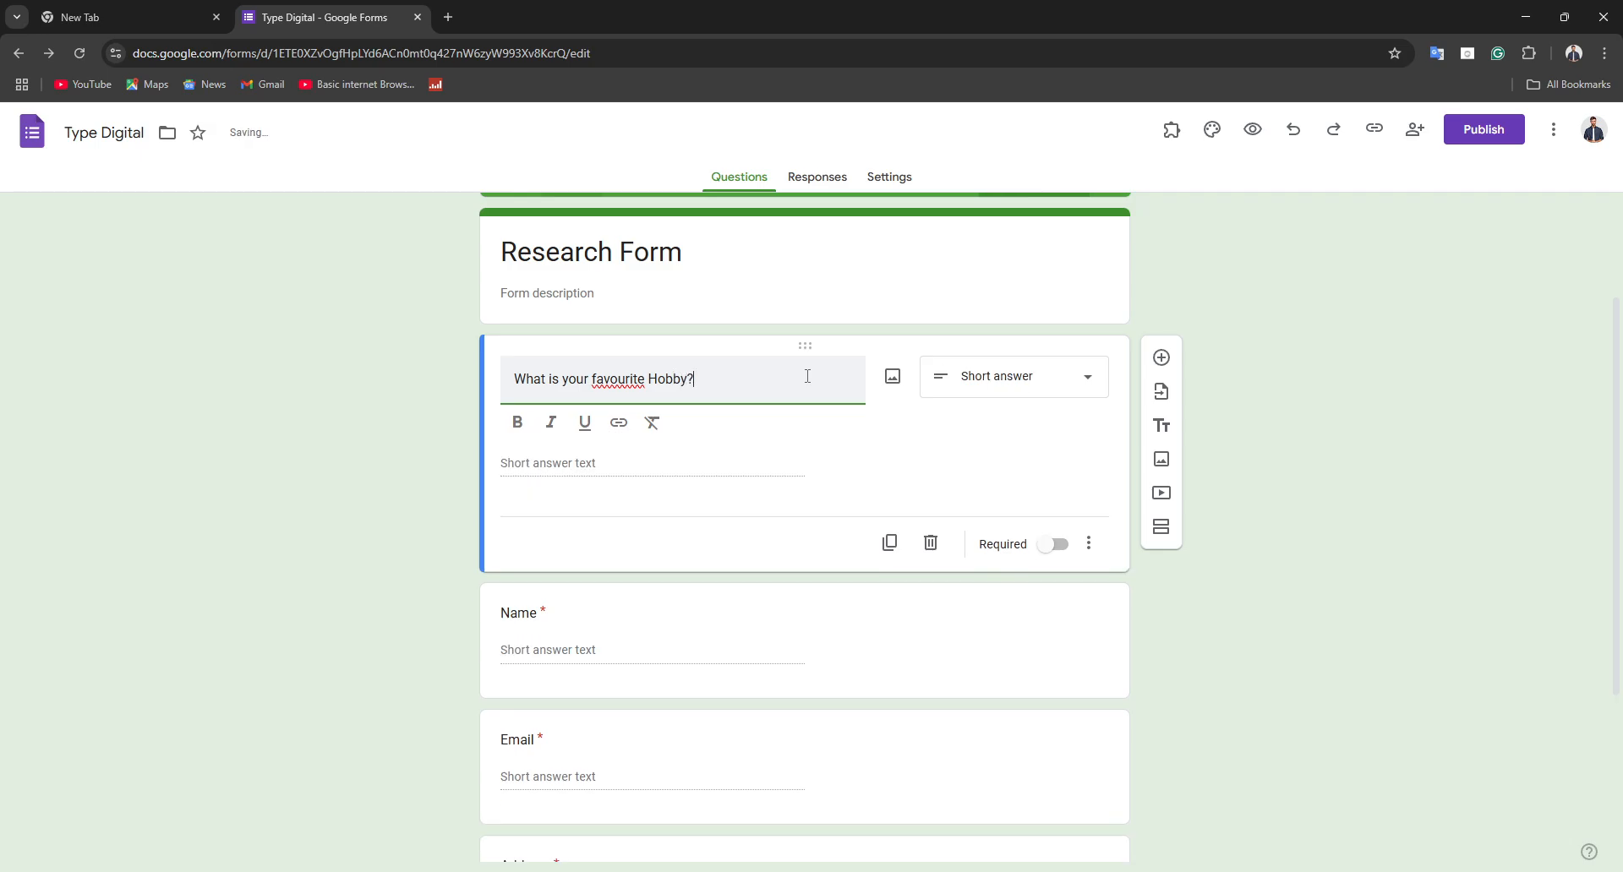
left_click(1029, 394)
left_click(534, 435)
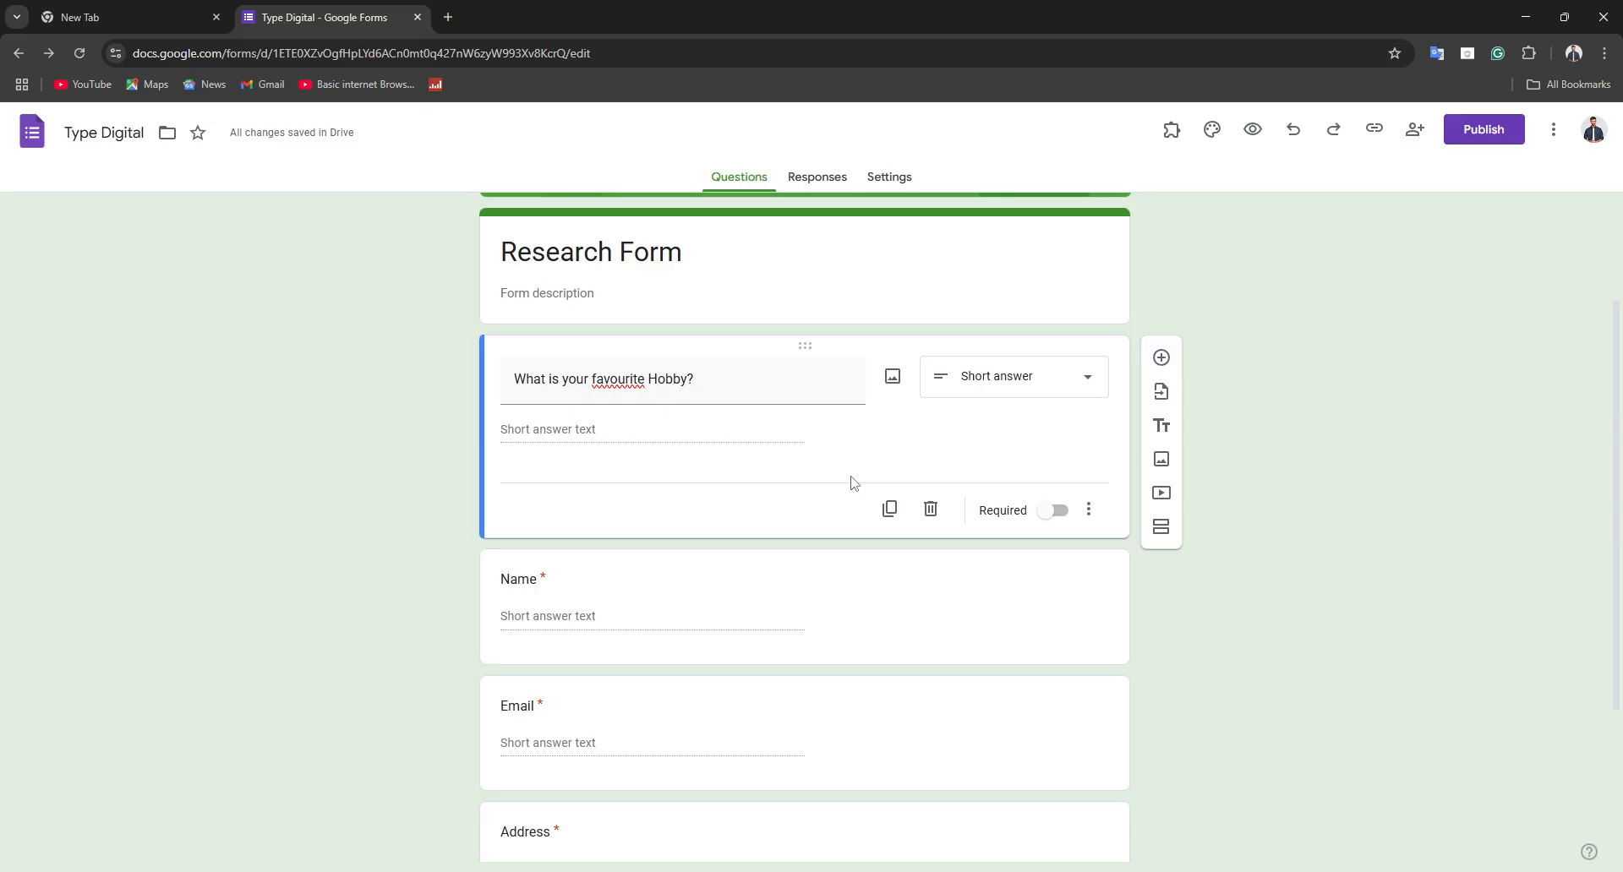
scroll(854, 483, "up", 1)
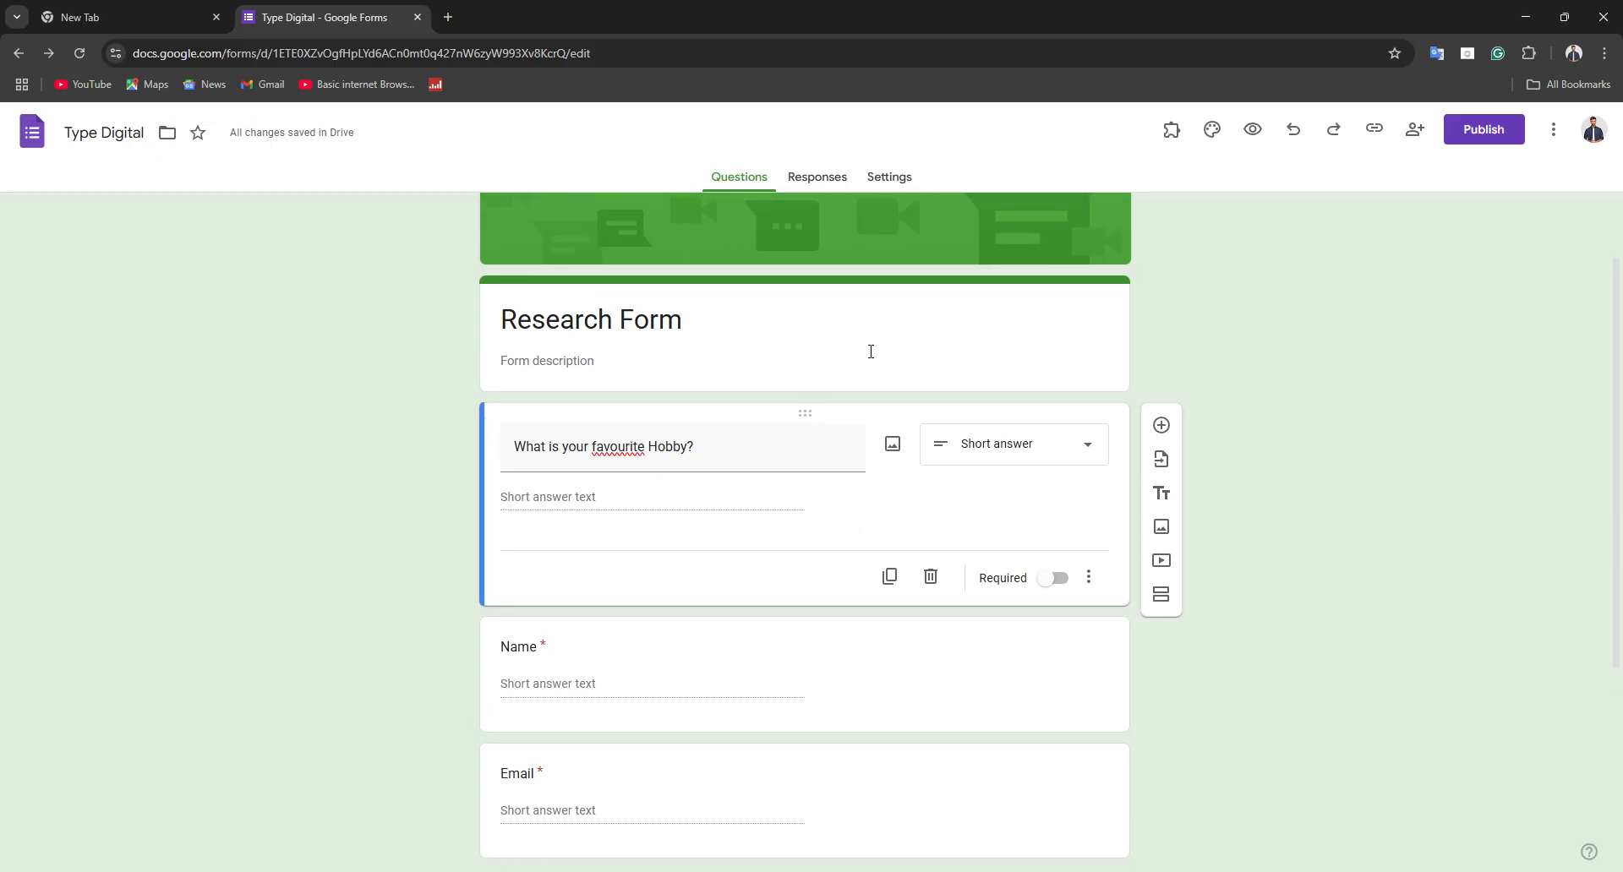
scroll(899, 385, "down", 1)
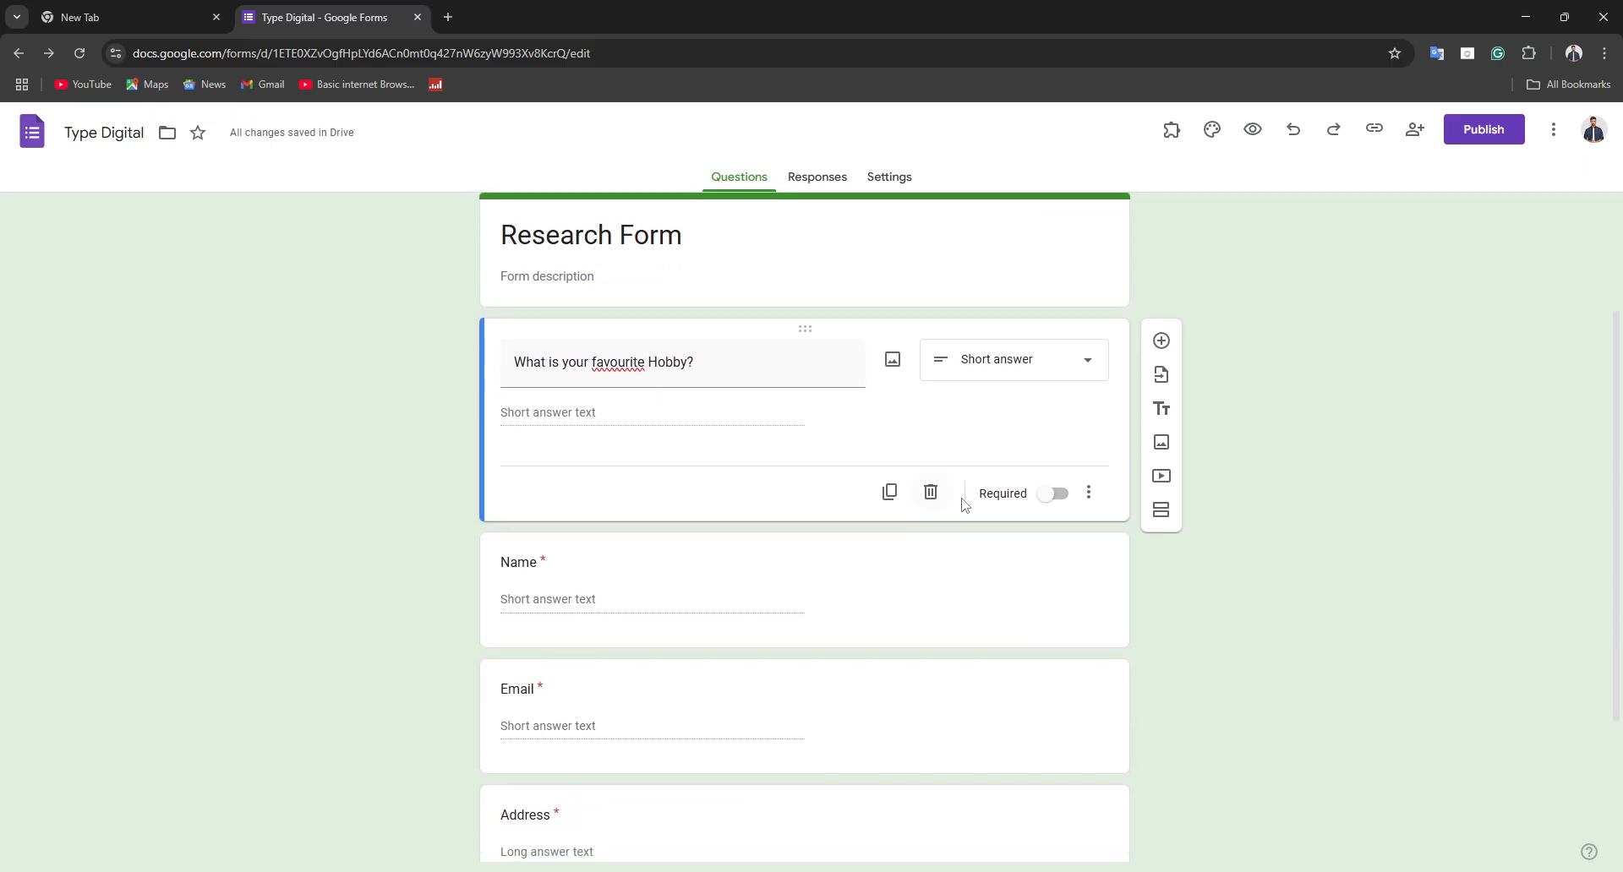
Step: Add a Multiple choice question below the hobby question, worded "What Type of pets do you like the most?"
left_click(1160, 342)
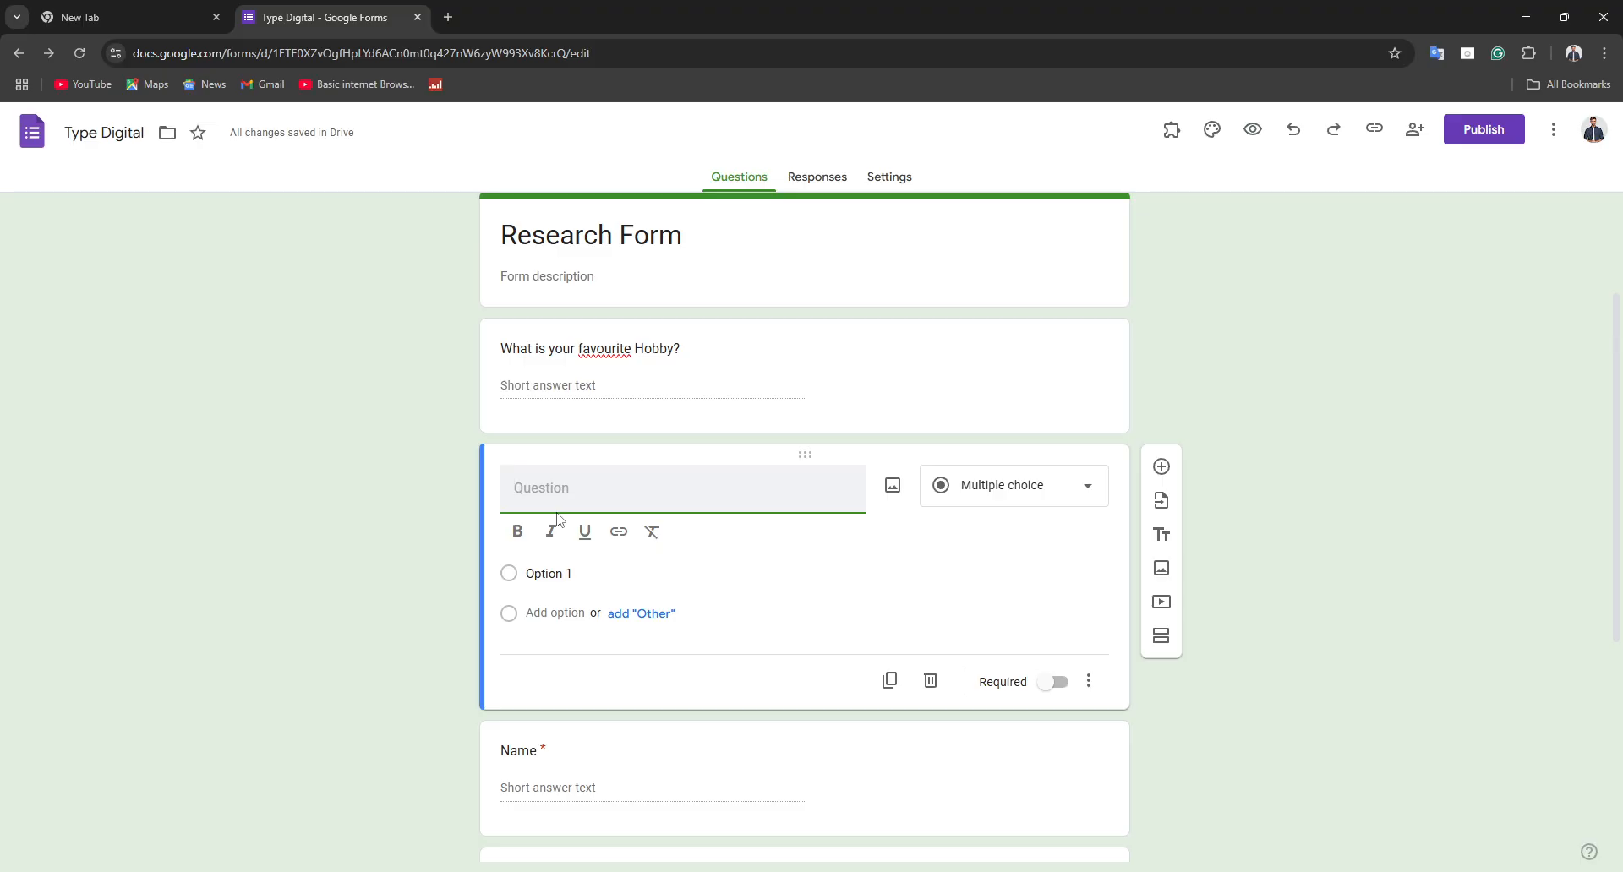
type("Whh")
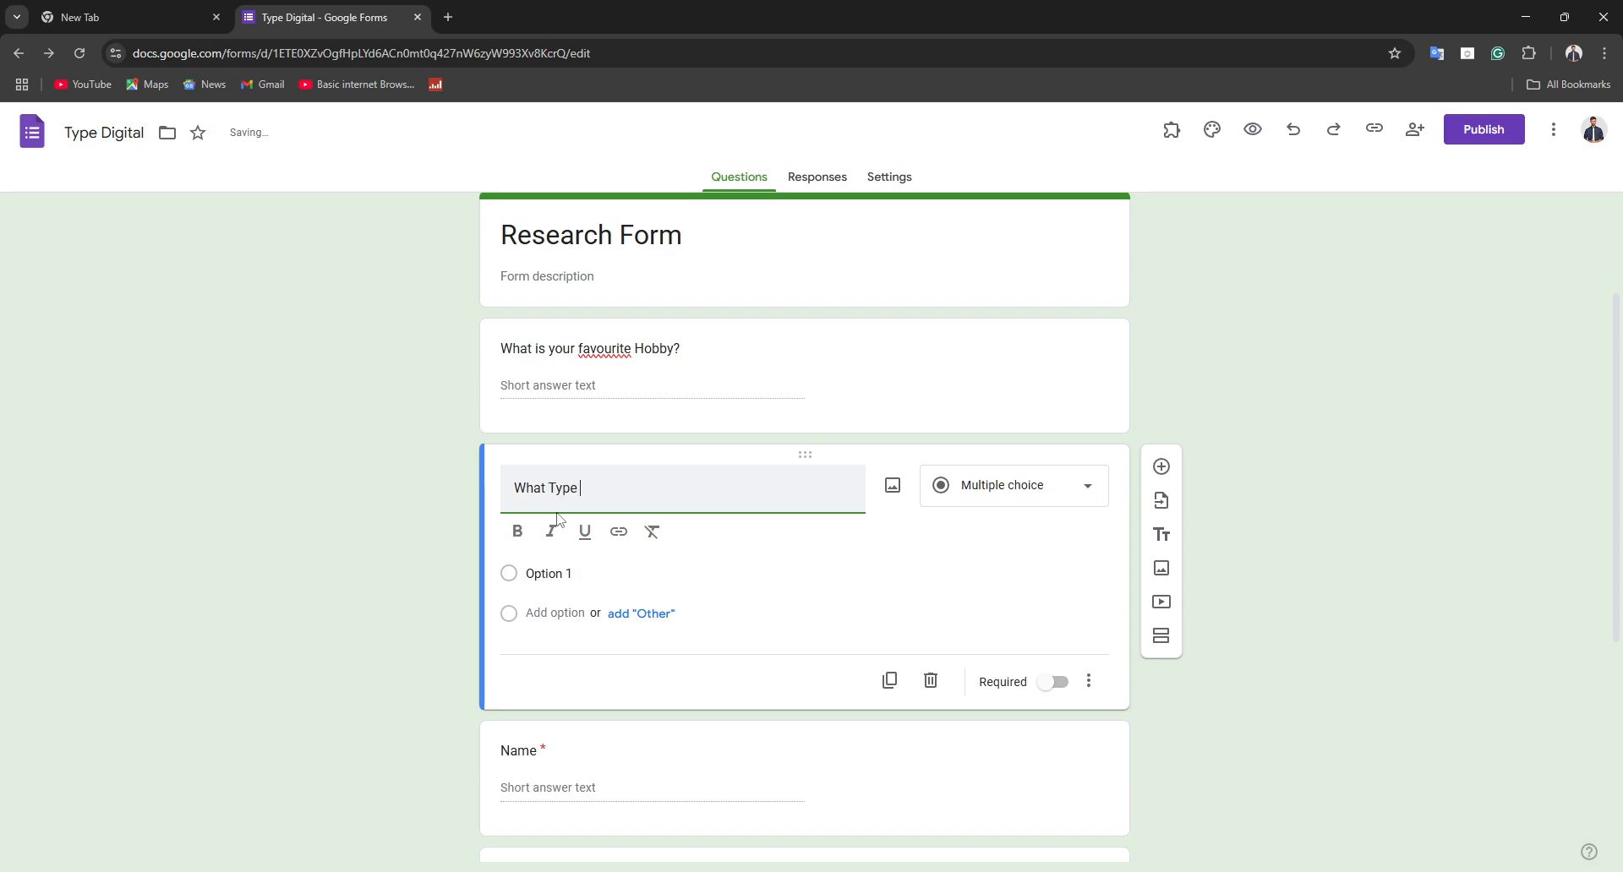
type("of pets do u like the m")
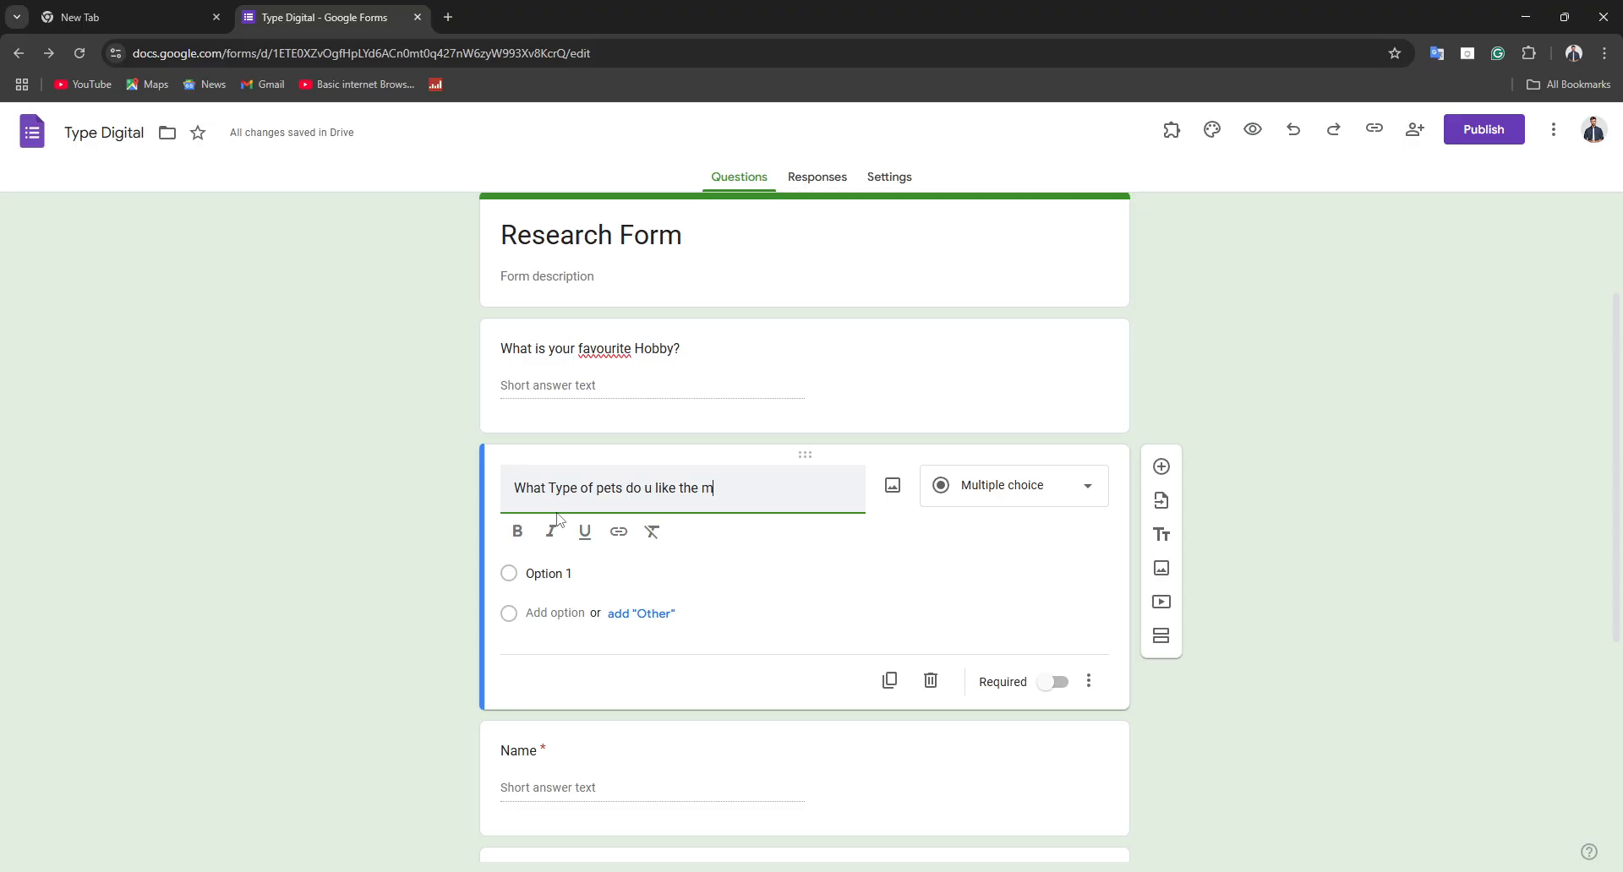
type("os")
double_click(649, 489)
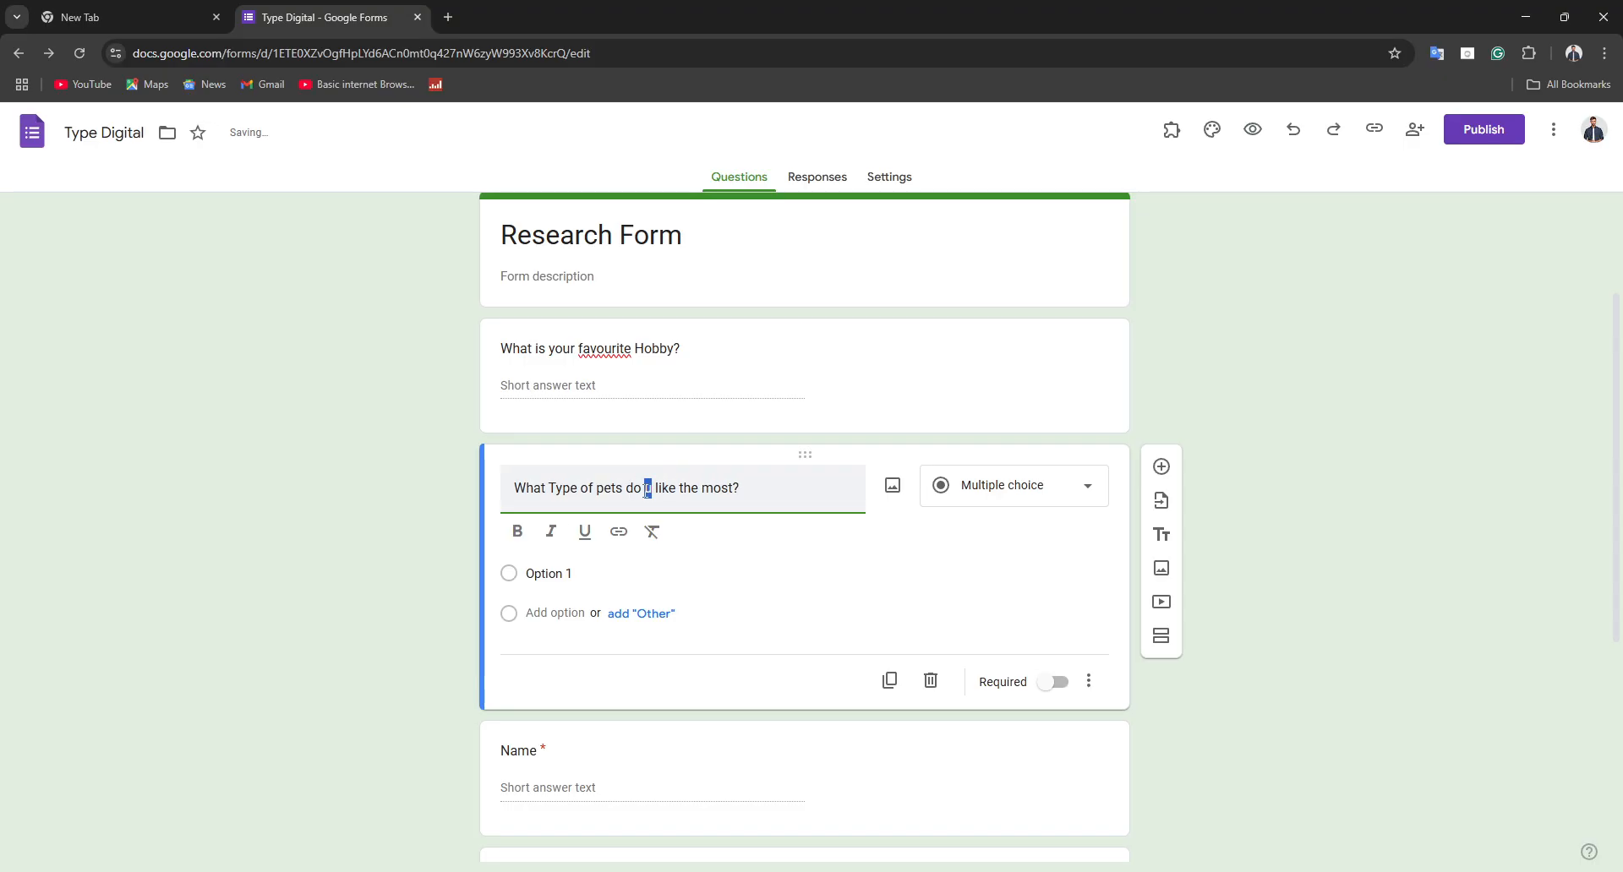
type("you")
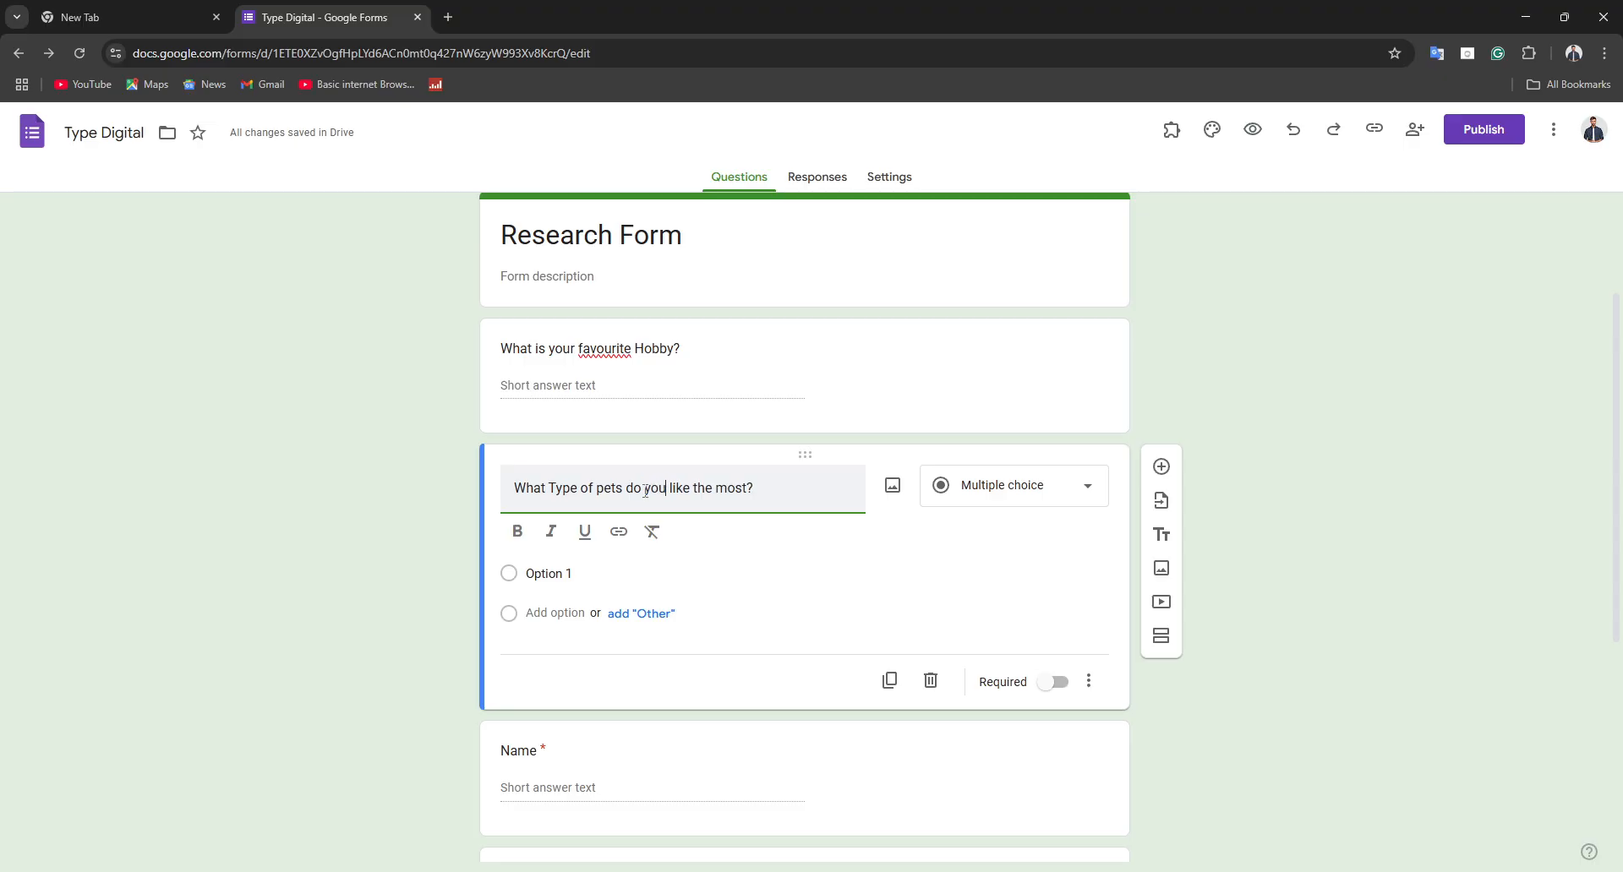
left_click(966, 448)
left_click(997, 486)
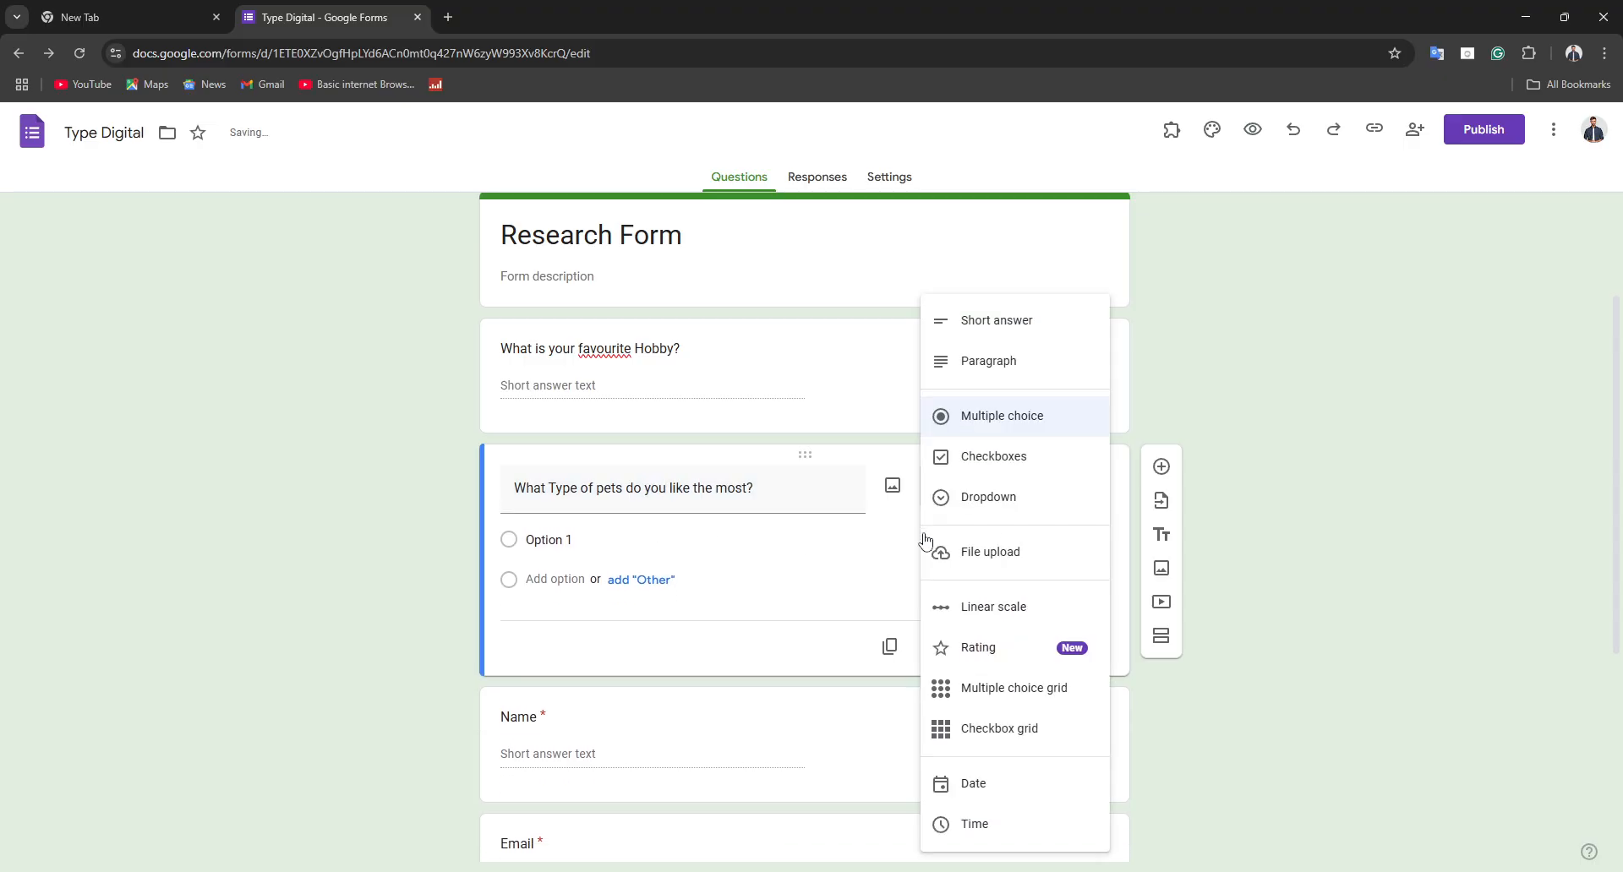
left_click(1003, 427)
Step: Fill in the pets question's answer options as Dog, Cat, Cow, Lion and Elephant
left_click(616, 545)
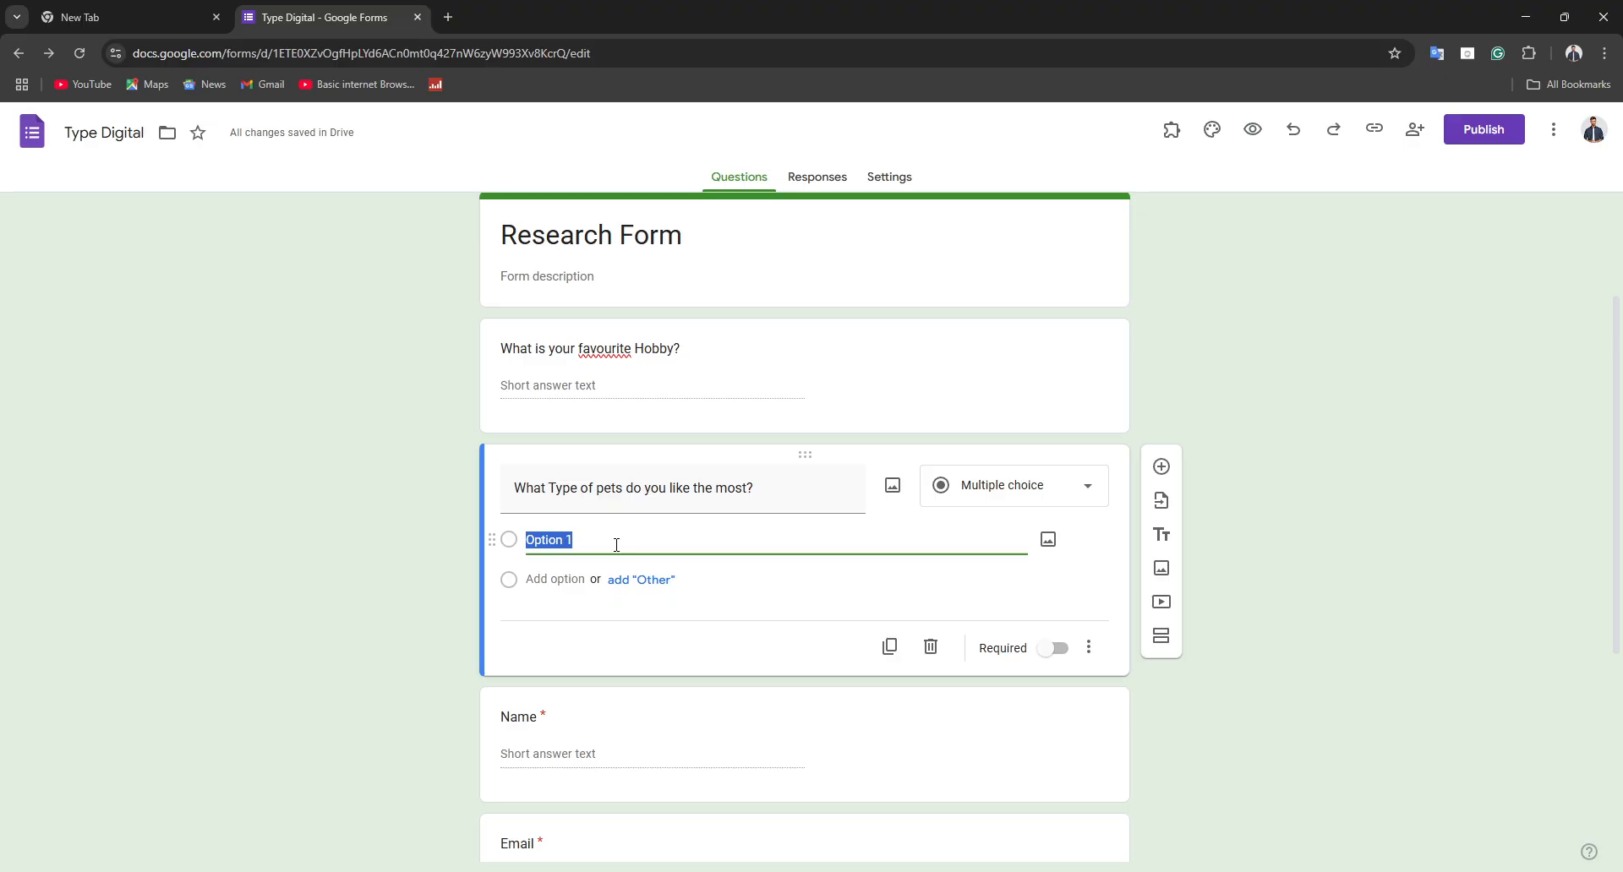
type("Dotg")
key("BackSpace")
key("Return")
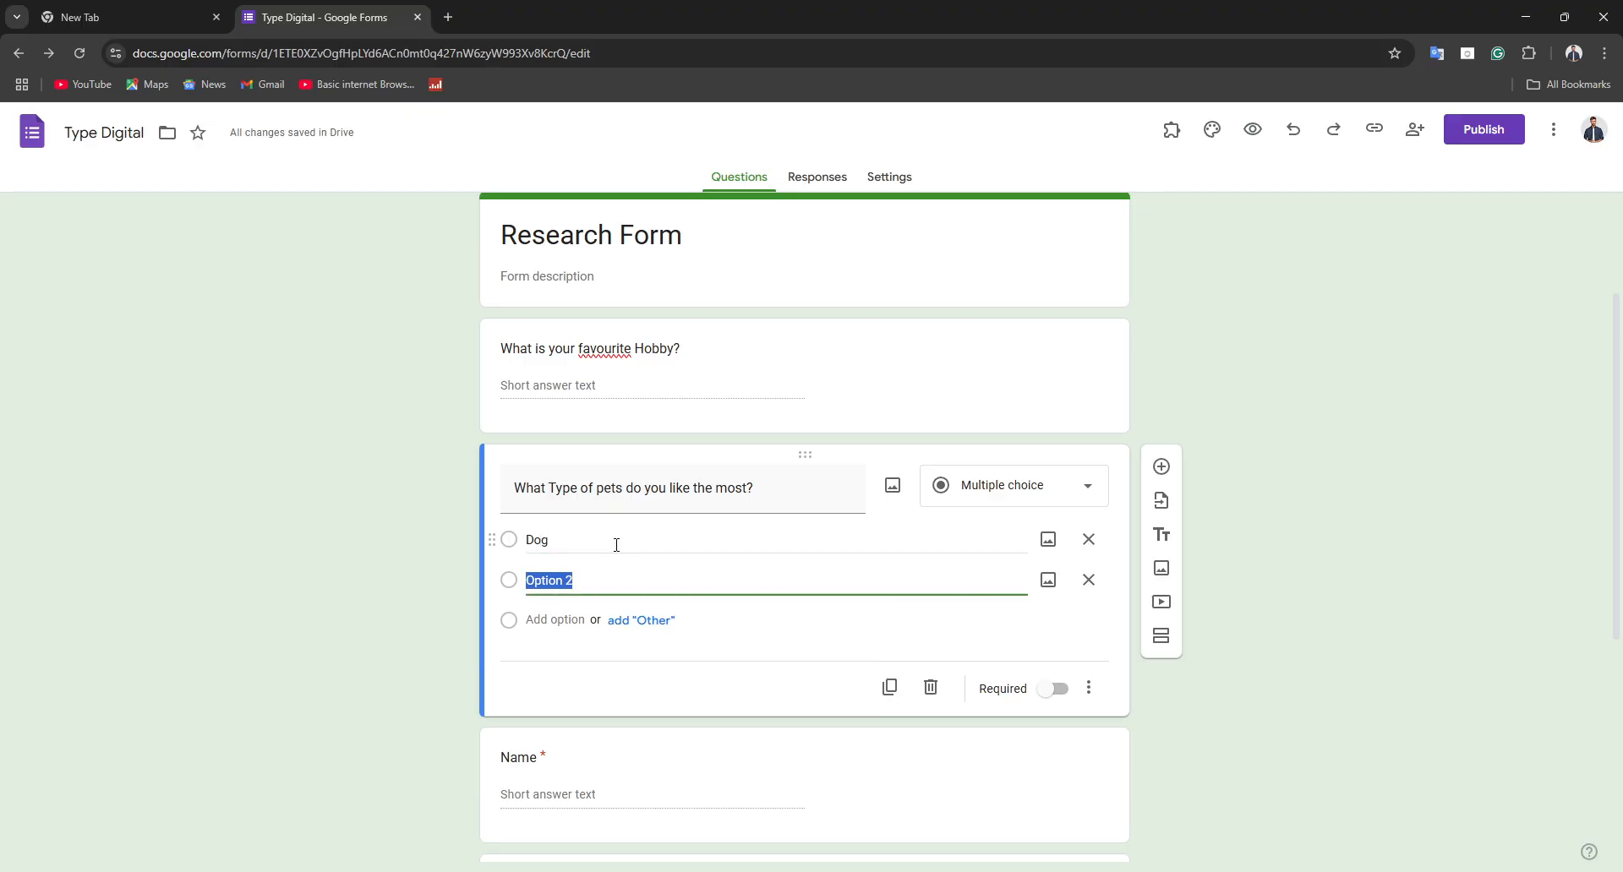
type("Cat")
key("Return")
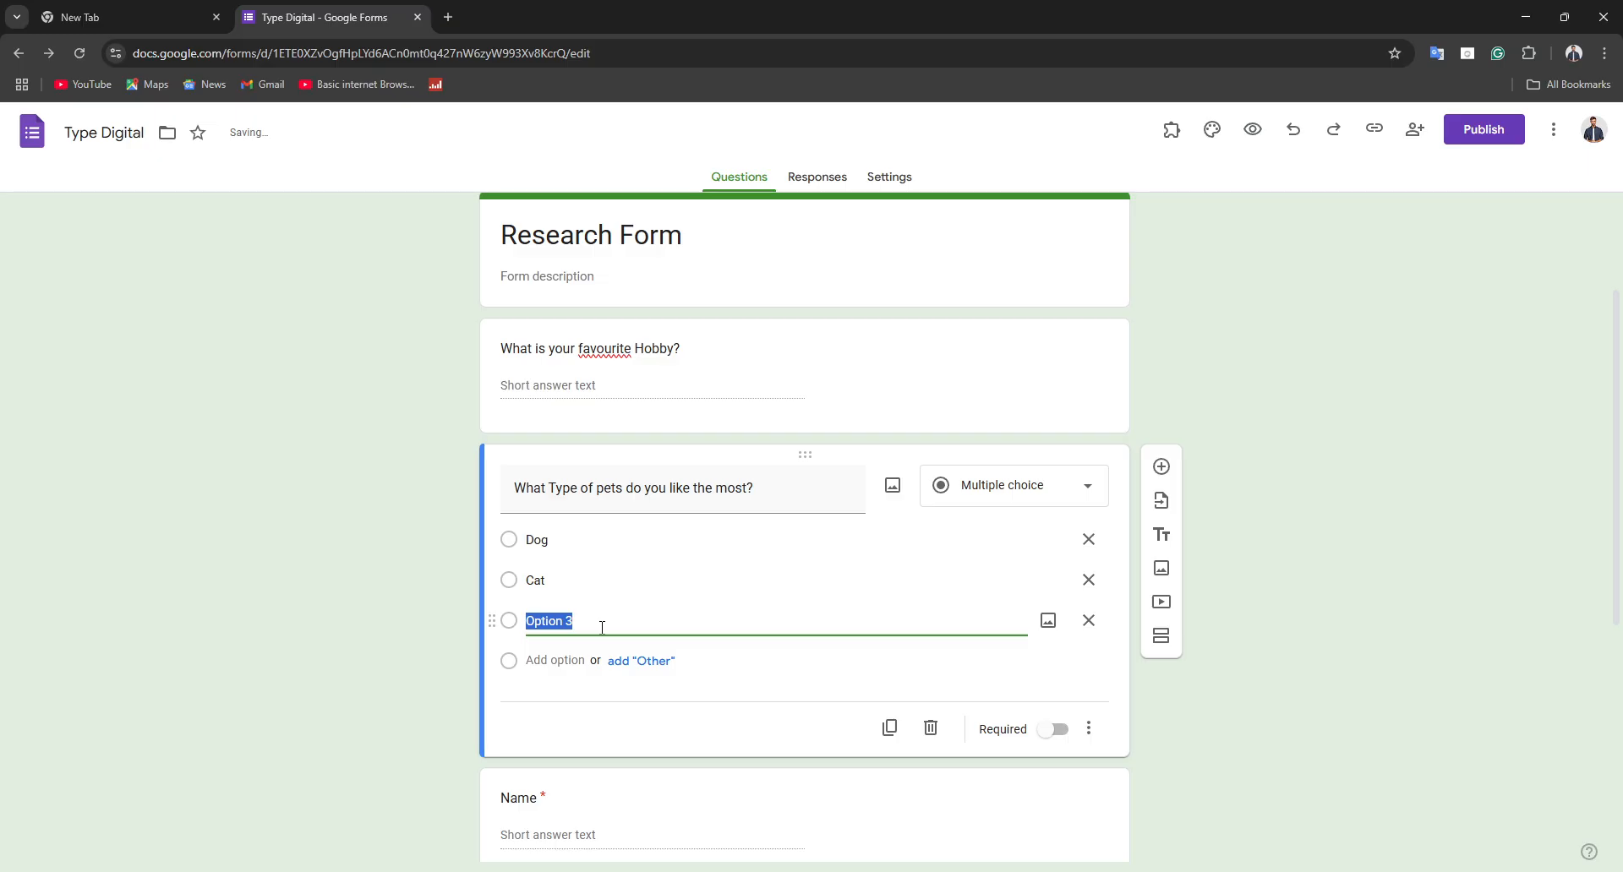
type("Cow")
key("Return")
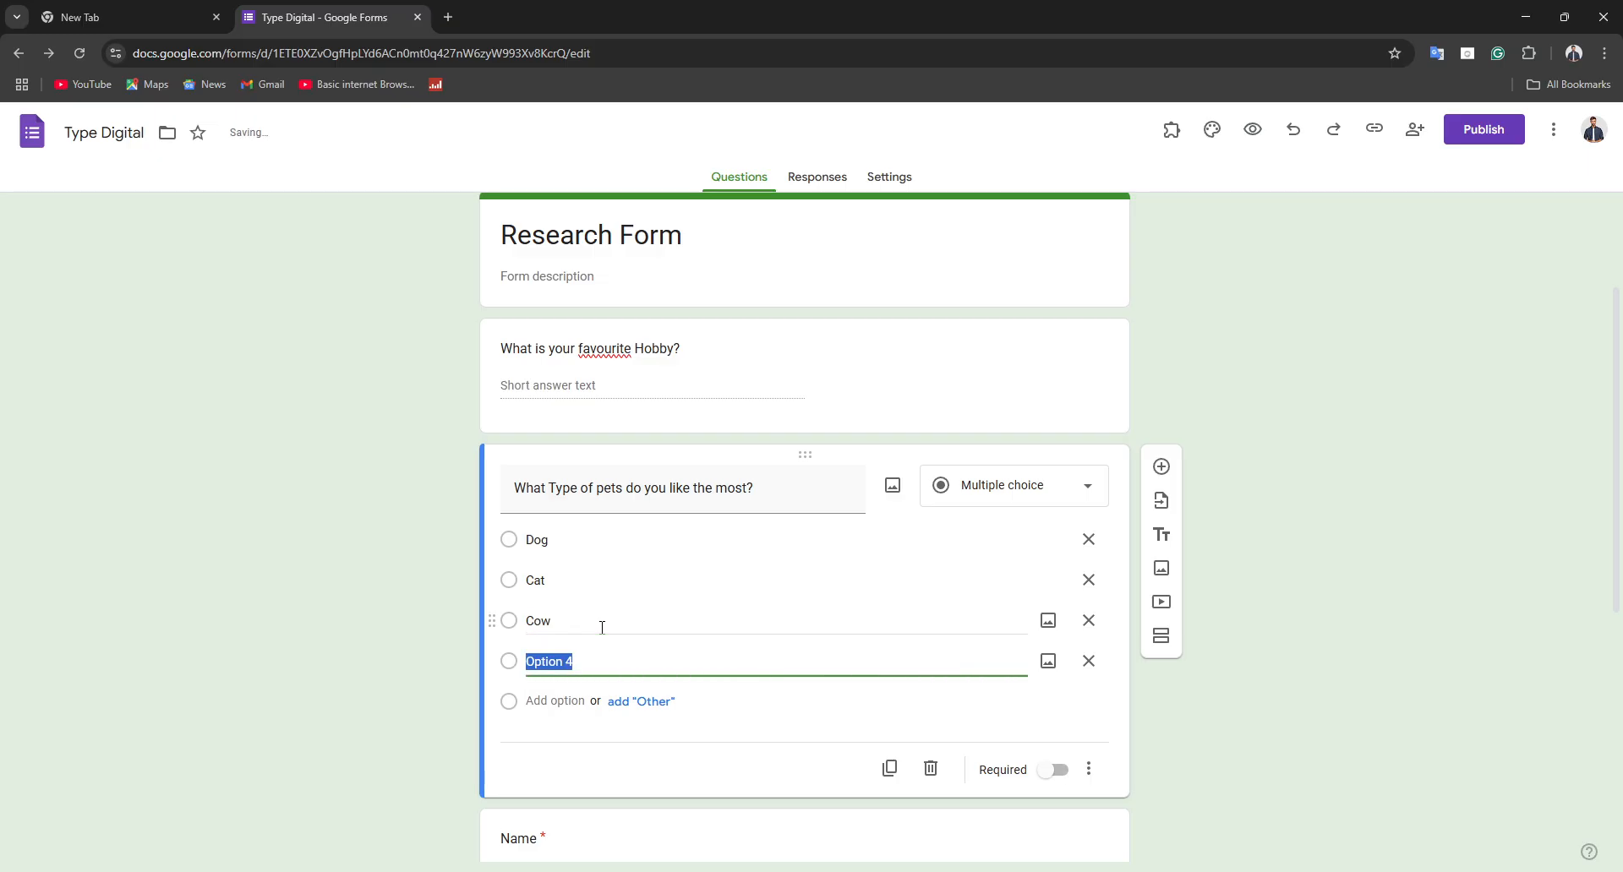
type("Llon")
key("Return")
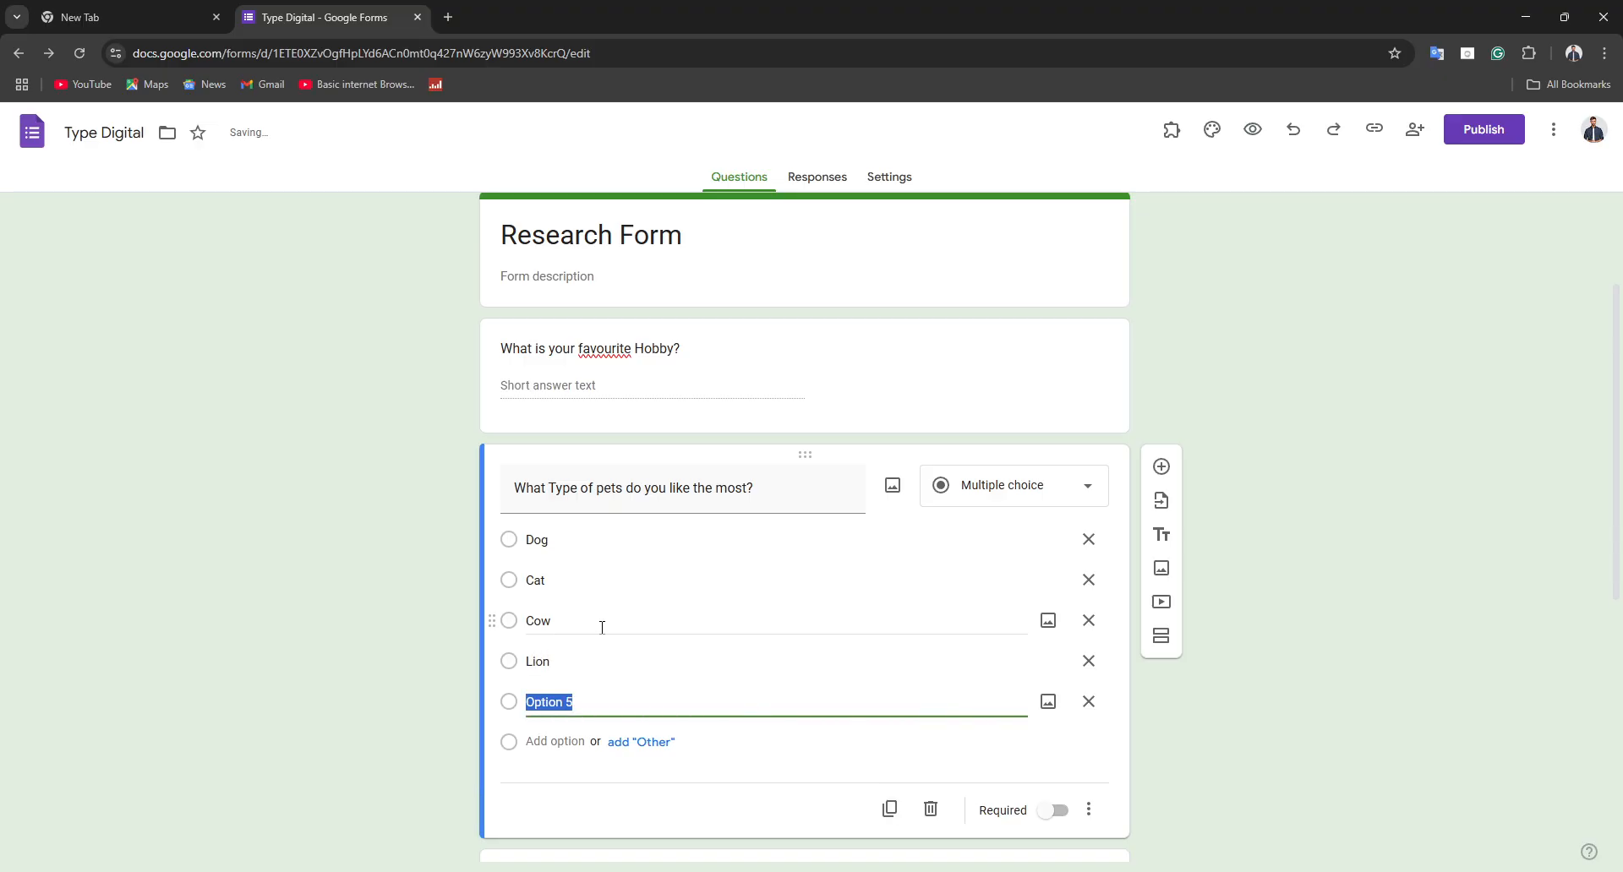
type("Elep")
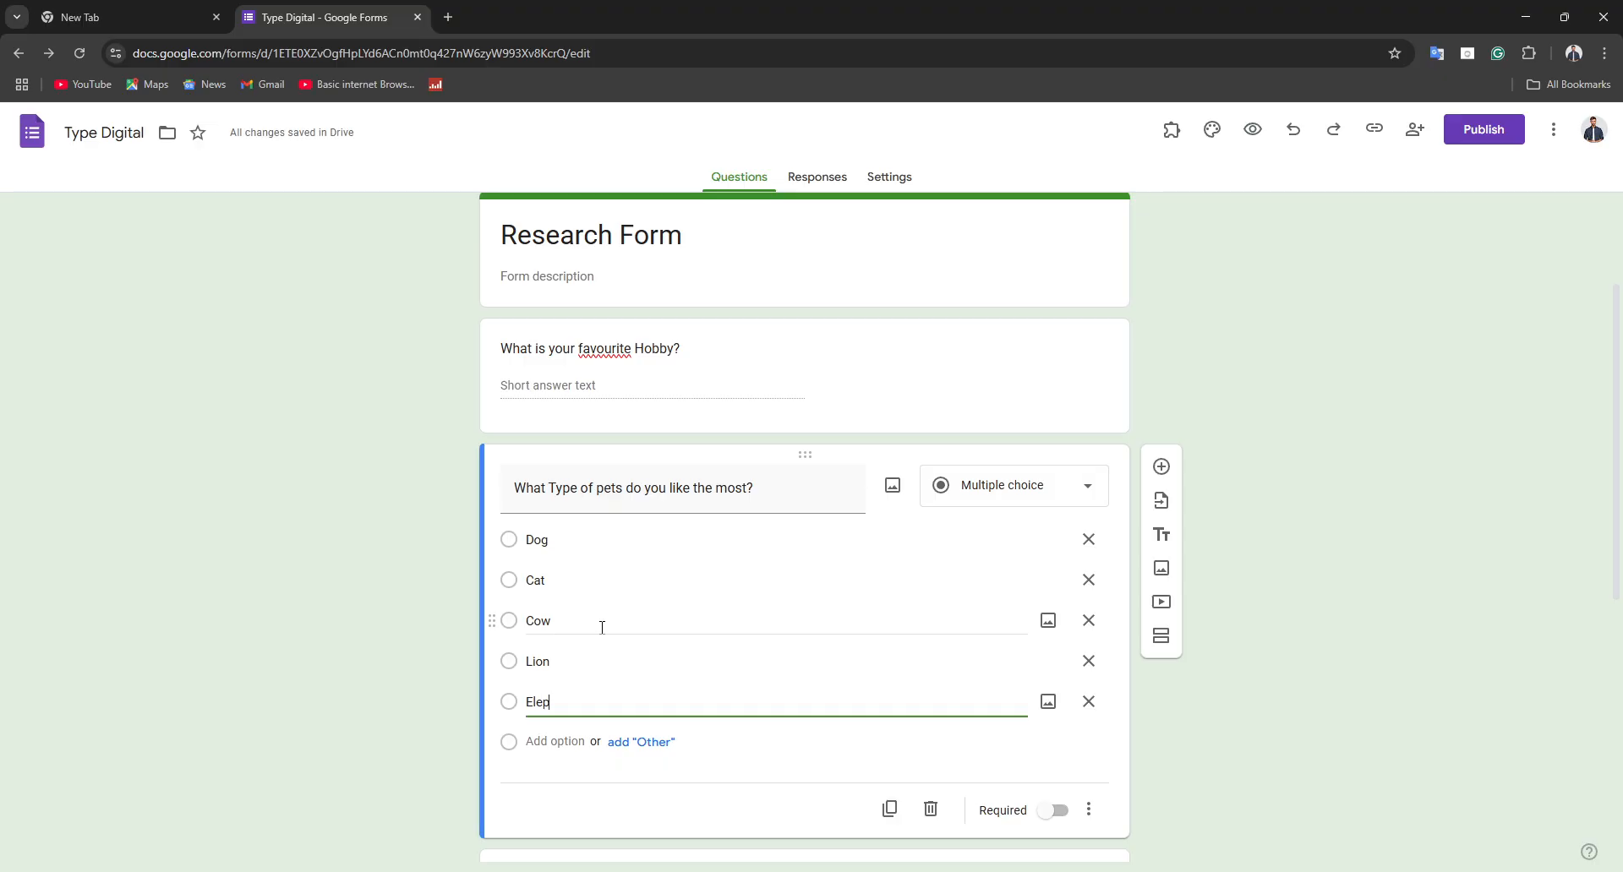
type("hant")
left_click(348, 645)
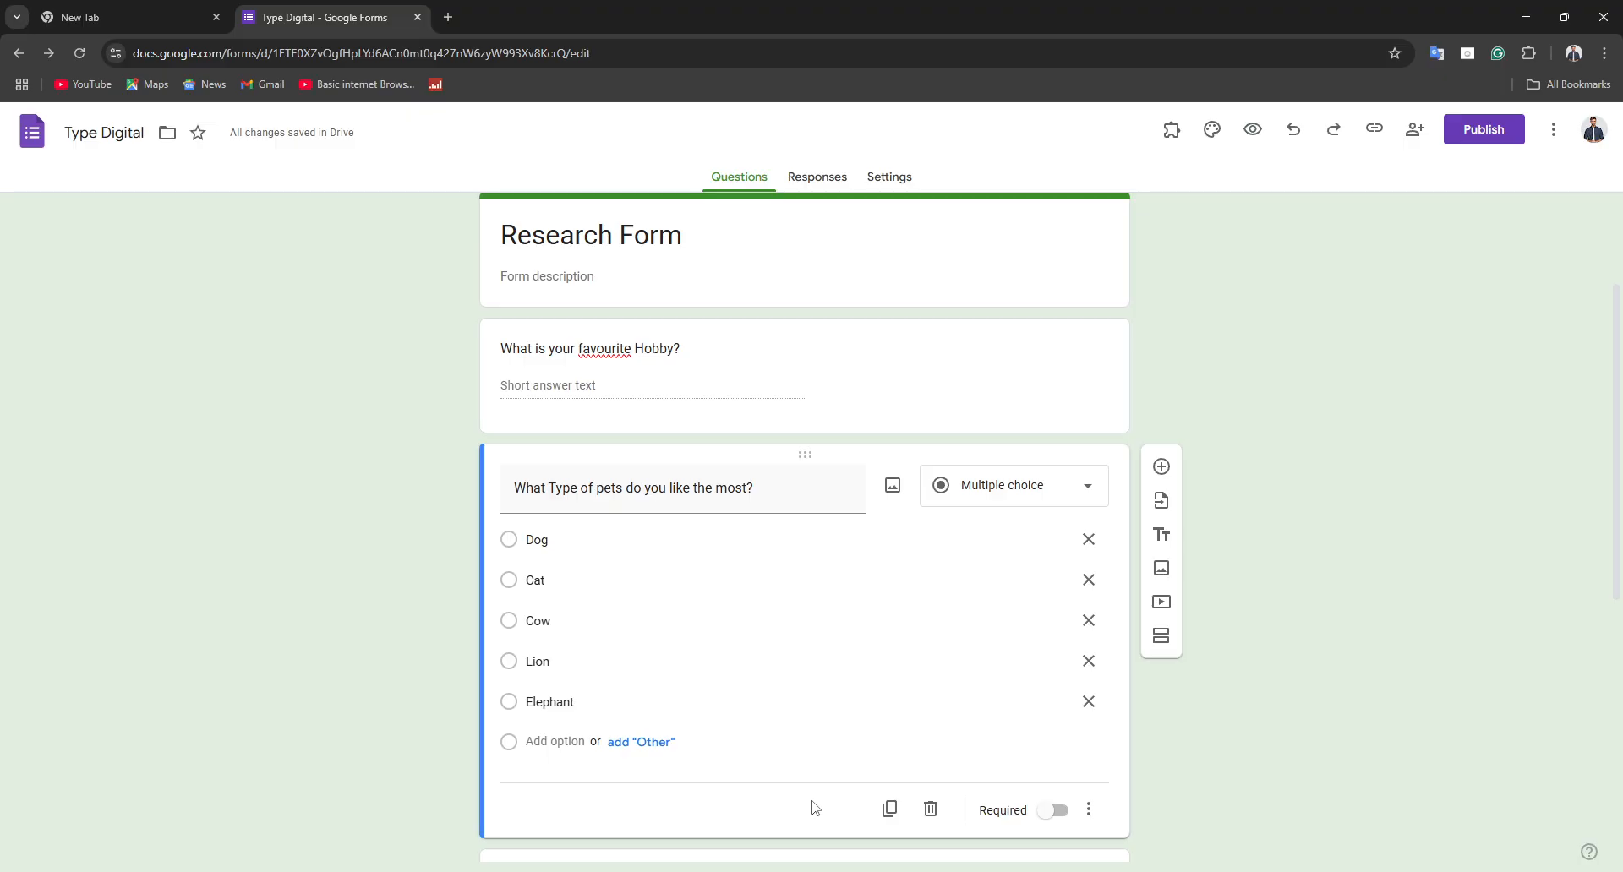
Step: Make the pets question required, and look over the form's questions
scroll(845, 676, "down", 4)
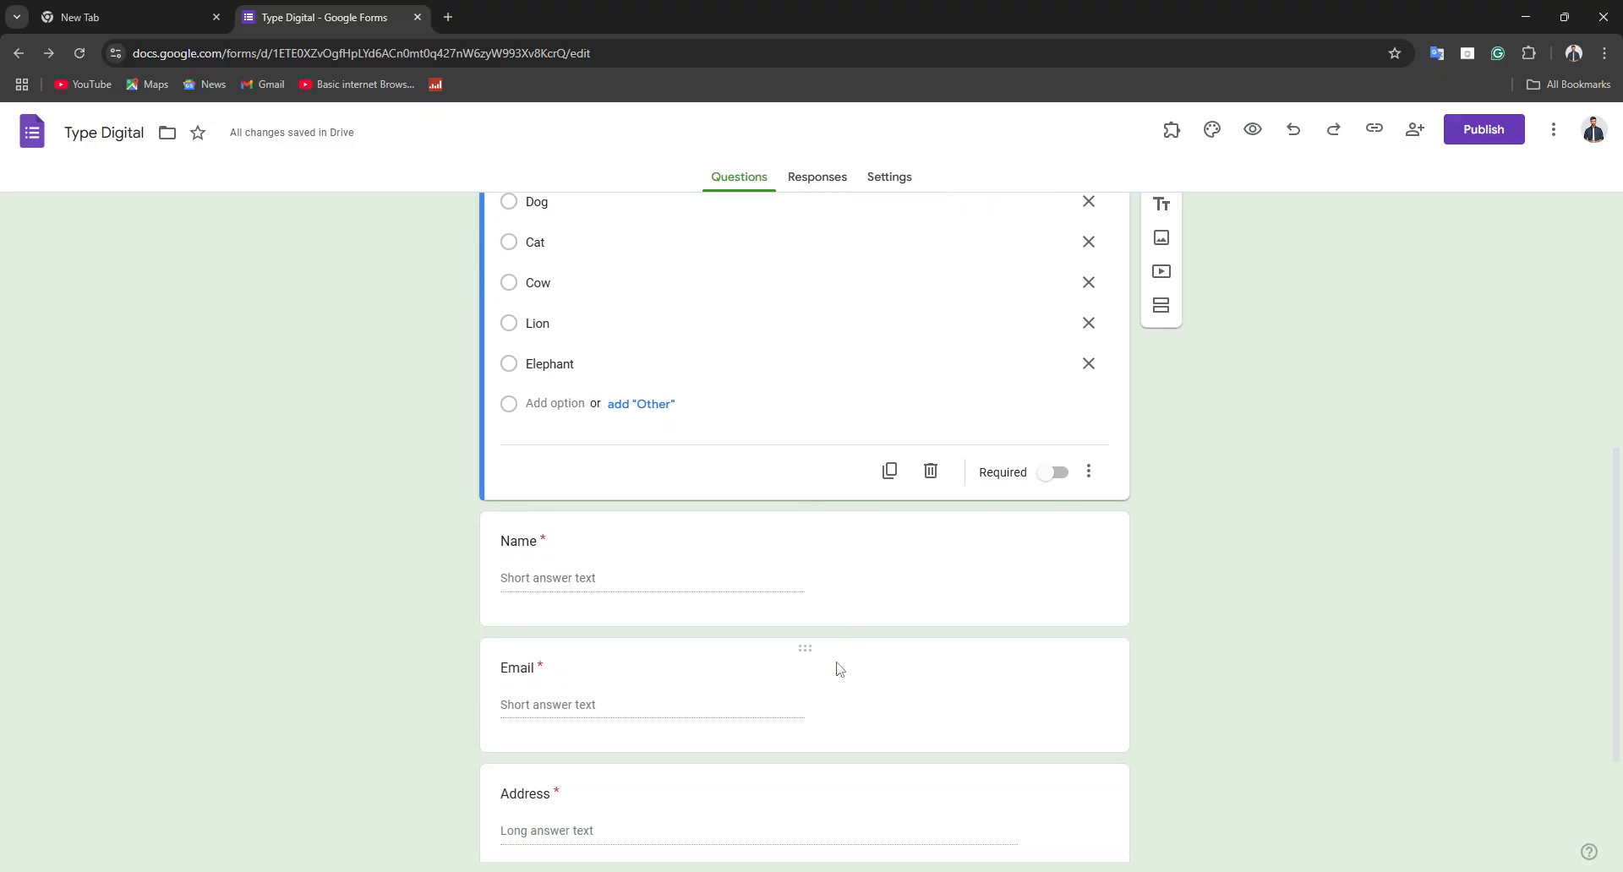
scroll(836, 666, "up", 2)
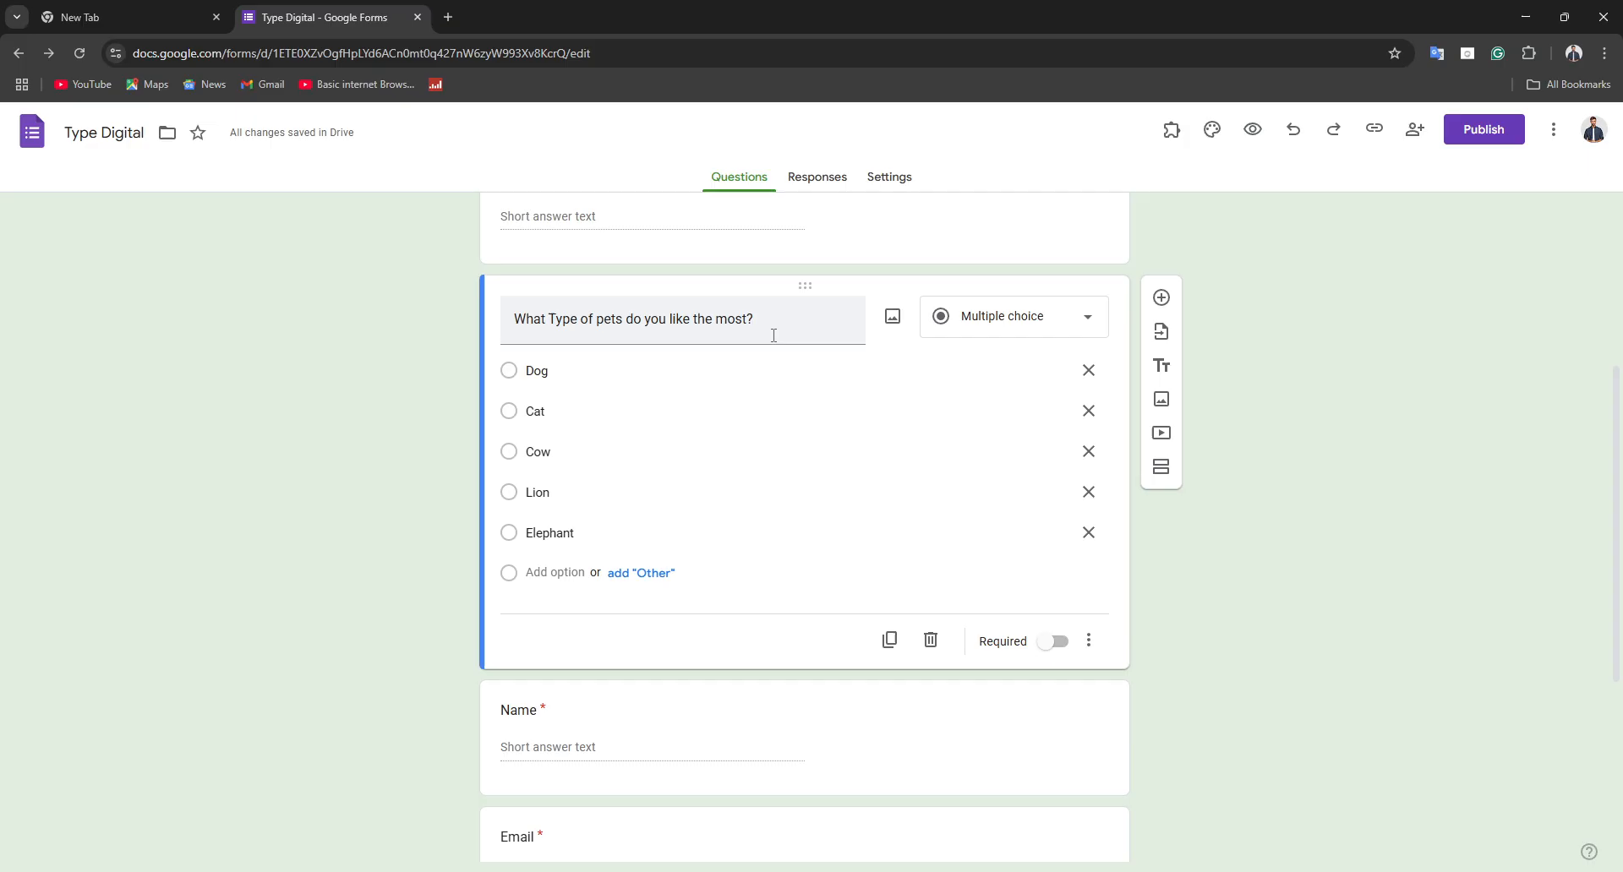
left_click(1054, 642)
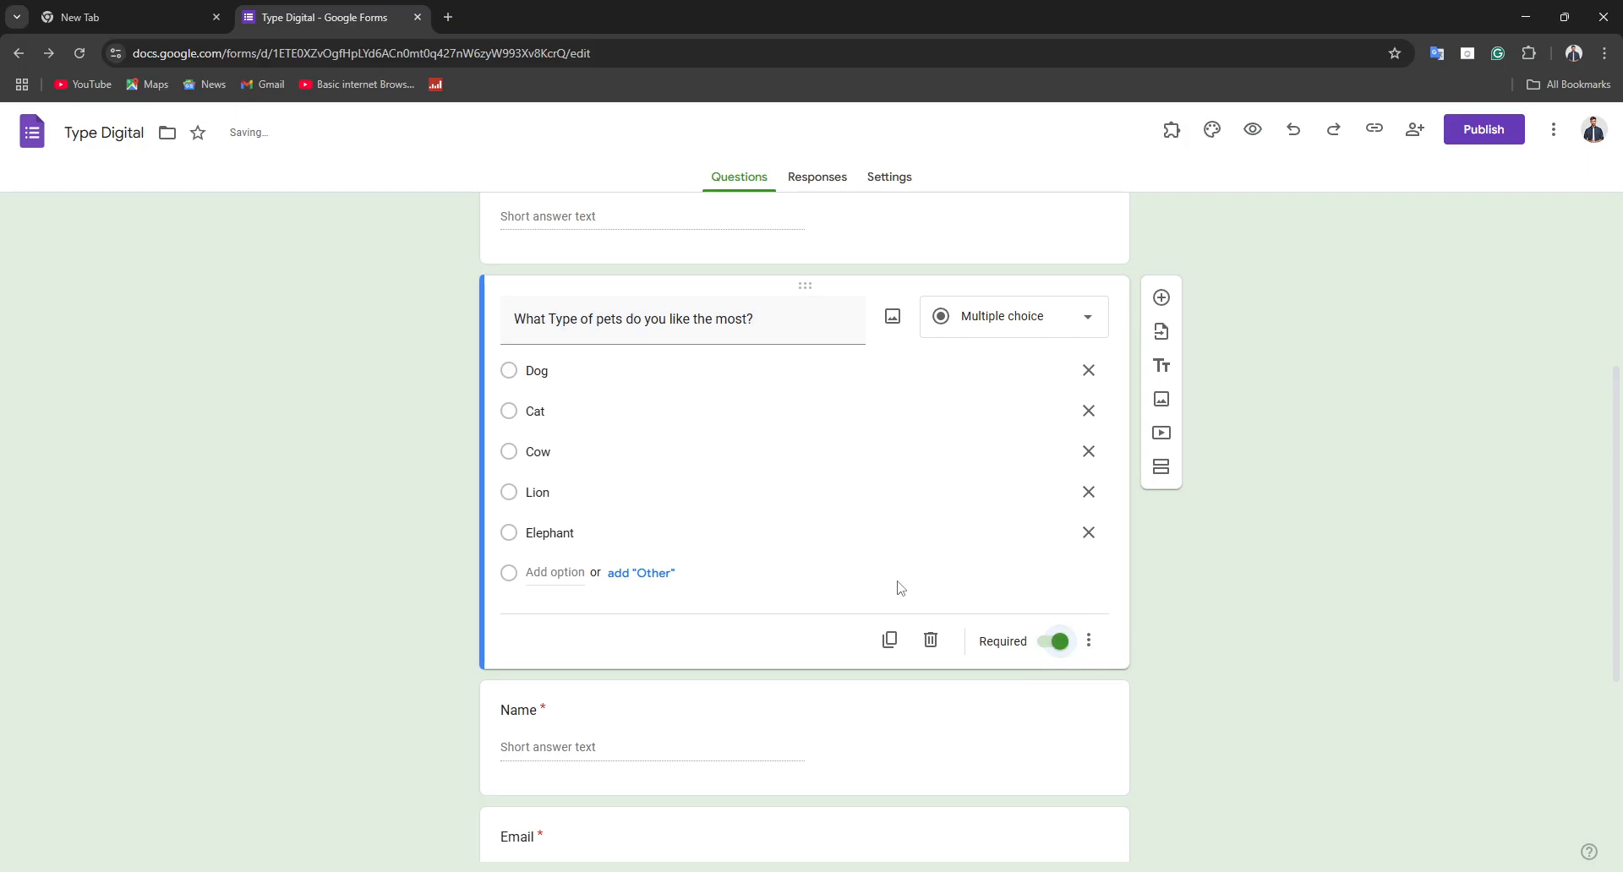
scroll(899, 587, "down", 5)
scroll(873, 572, "up", 5)
scroll(888, 586, "up", 5)
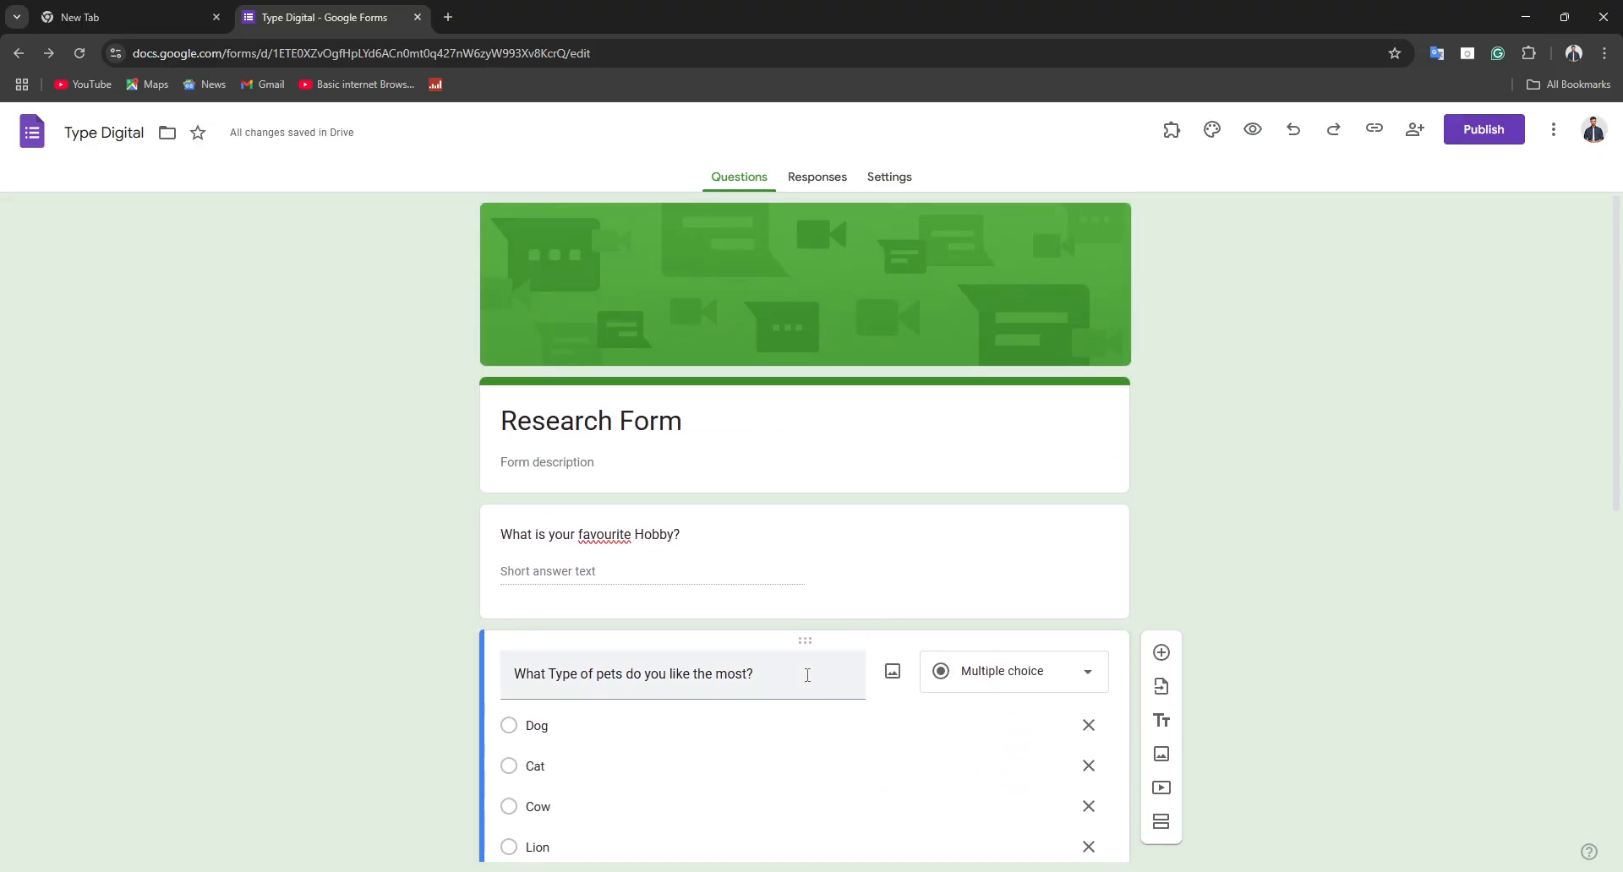
scroll(1333, 648, "down", 4)
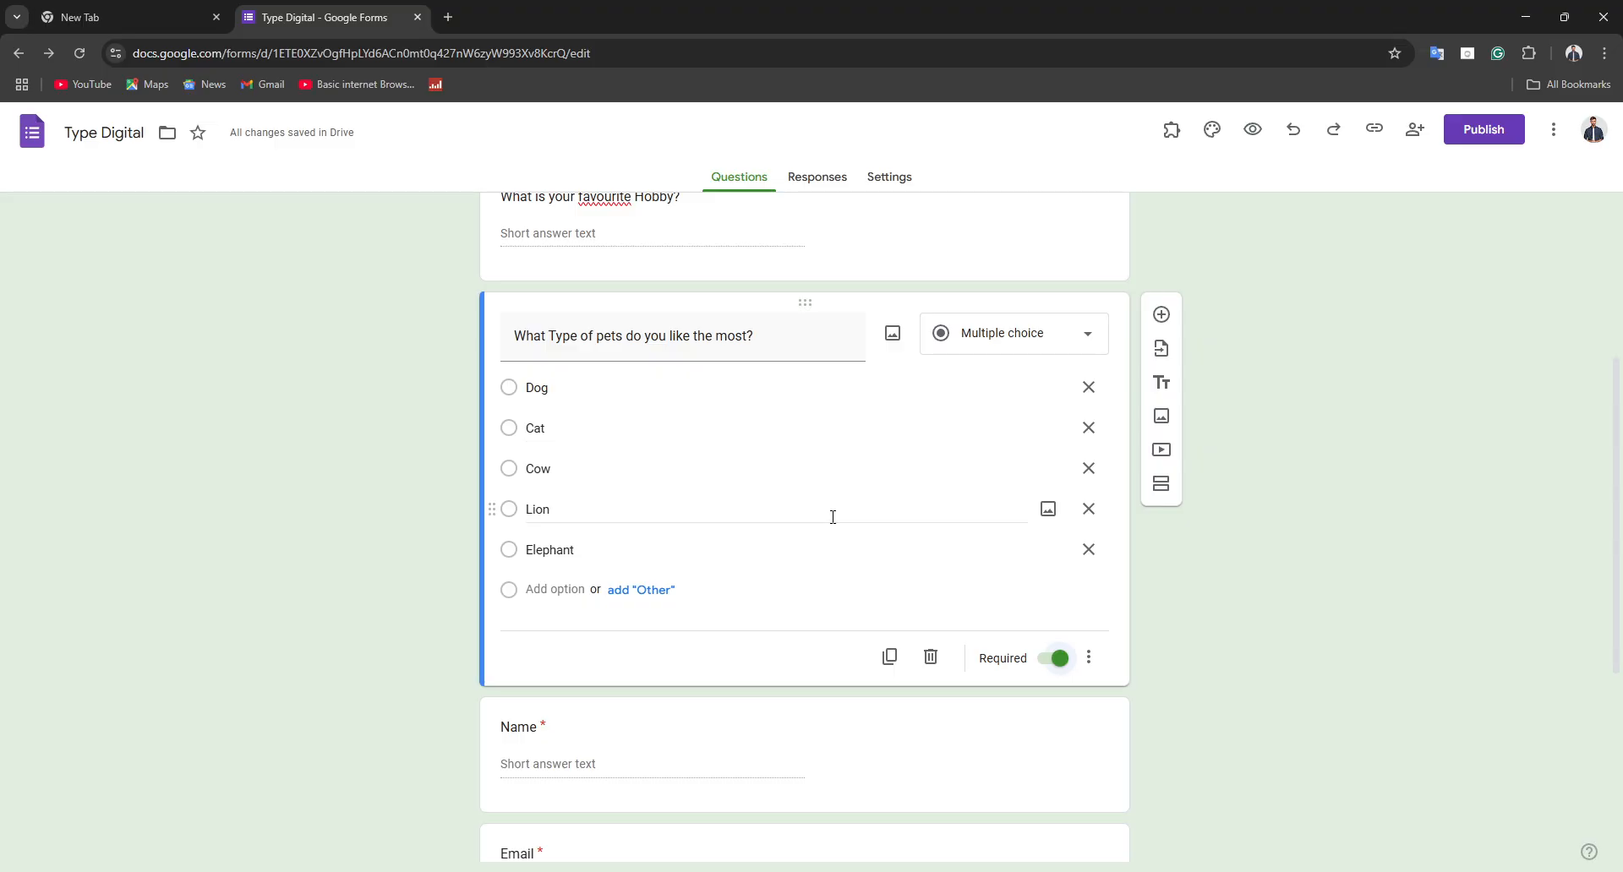
Step: Try several theme colours and background tints, settling on purple with the second background shade
left_click(1214, 132)
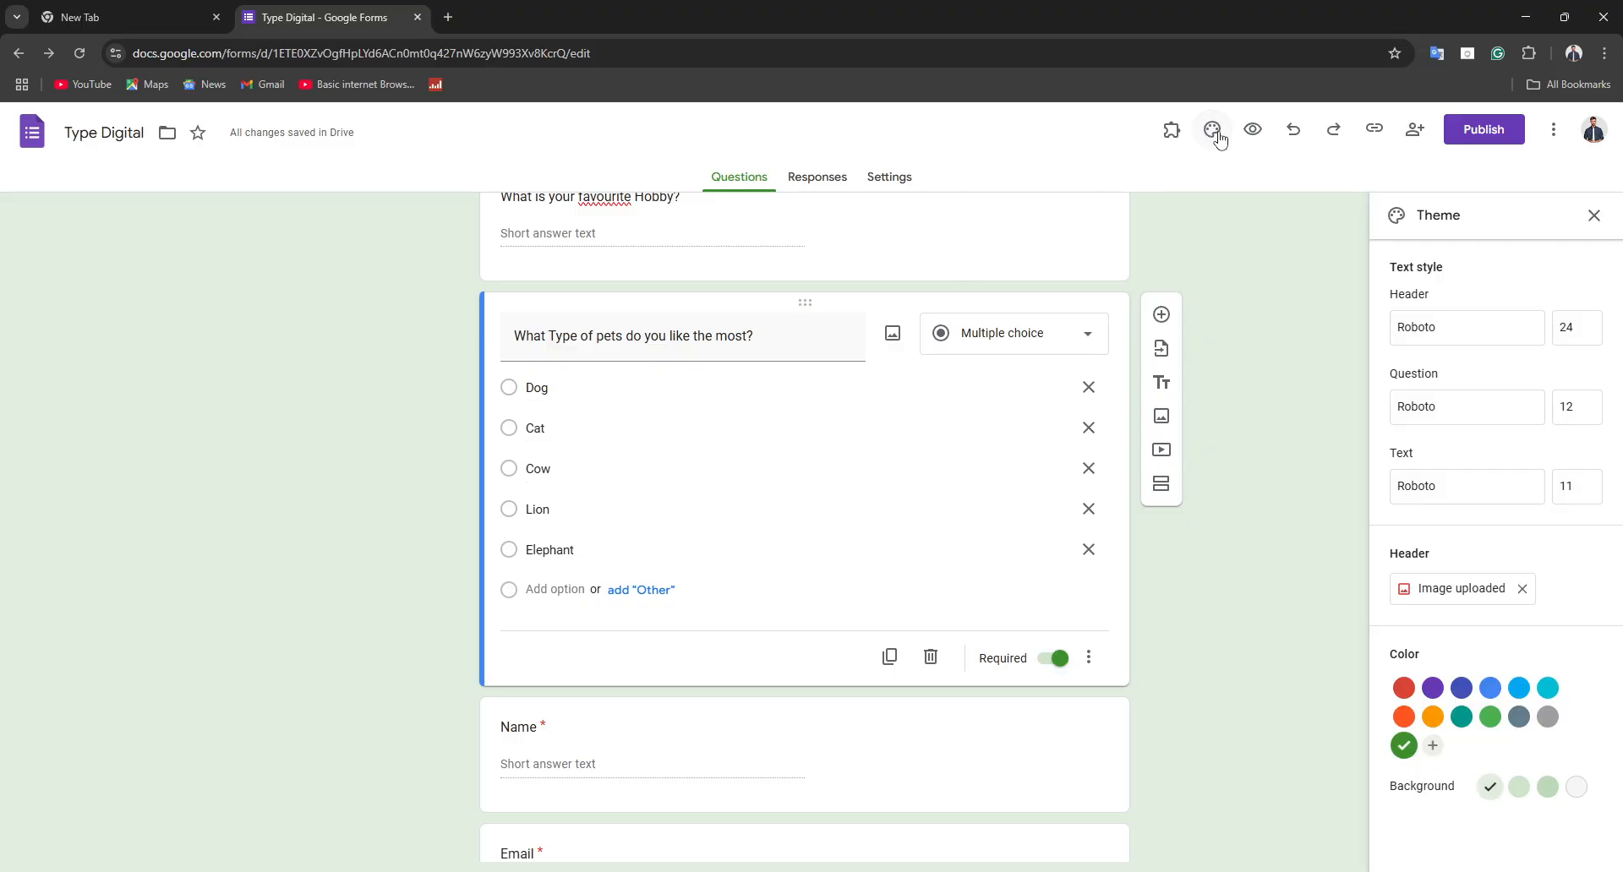
left_click(1462, 716)
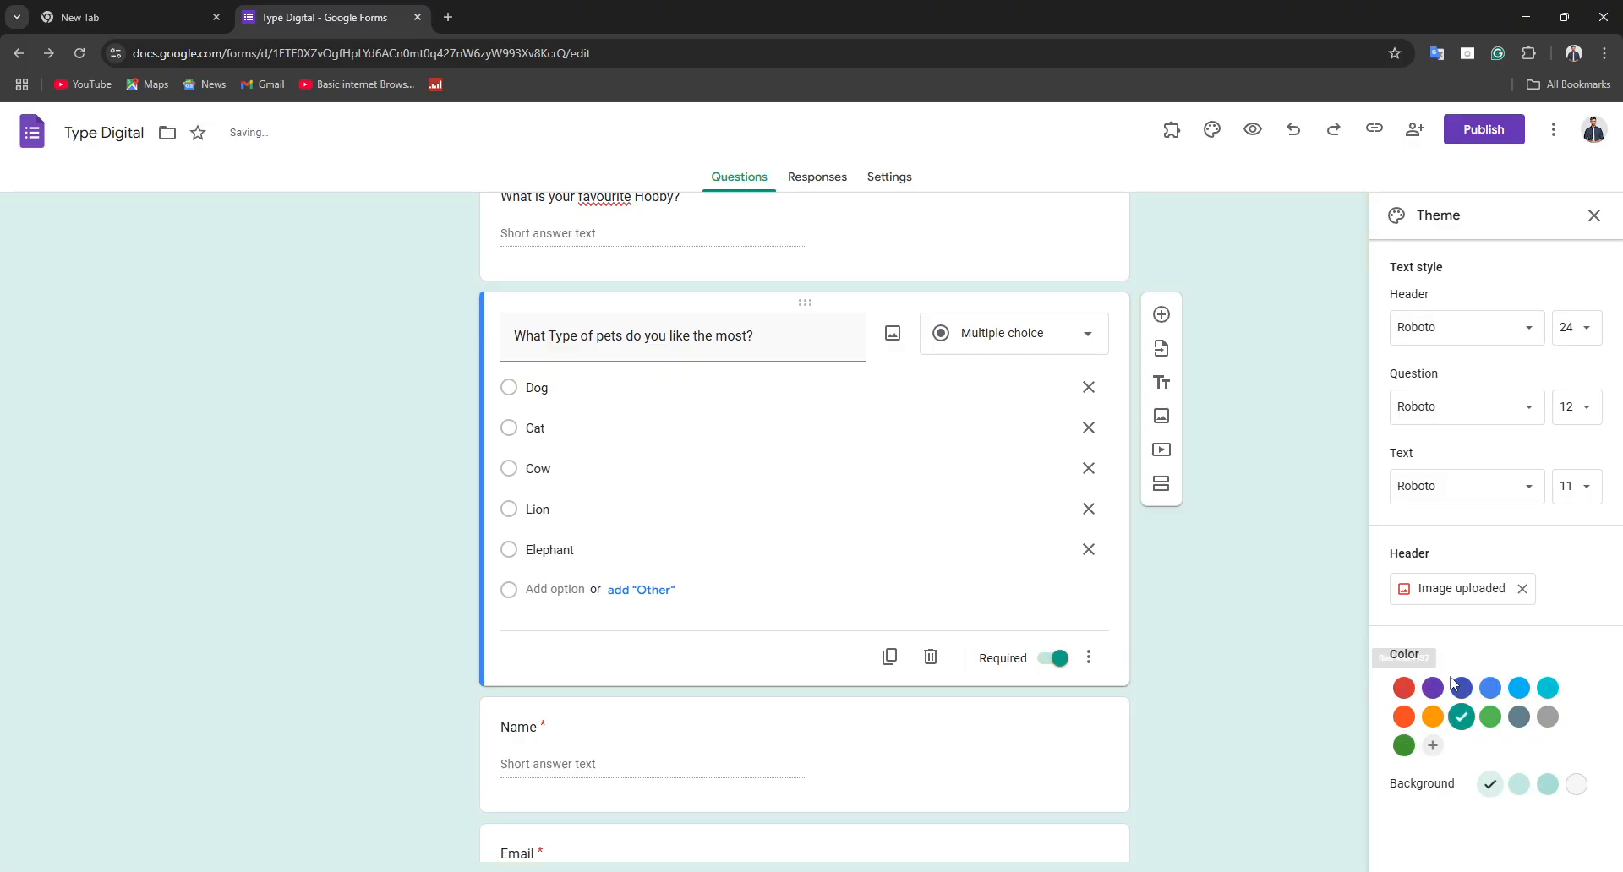
left_click(1432, 688)
left_click(1519, 785)
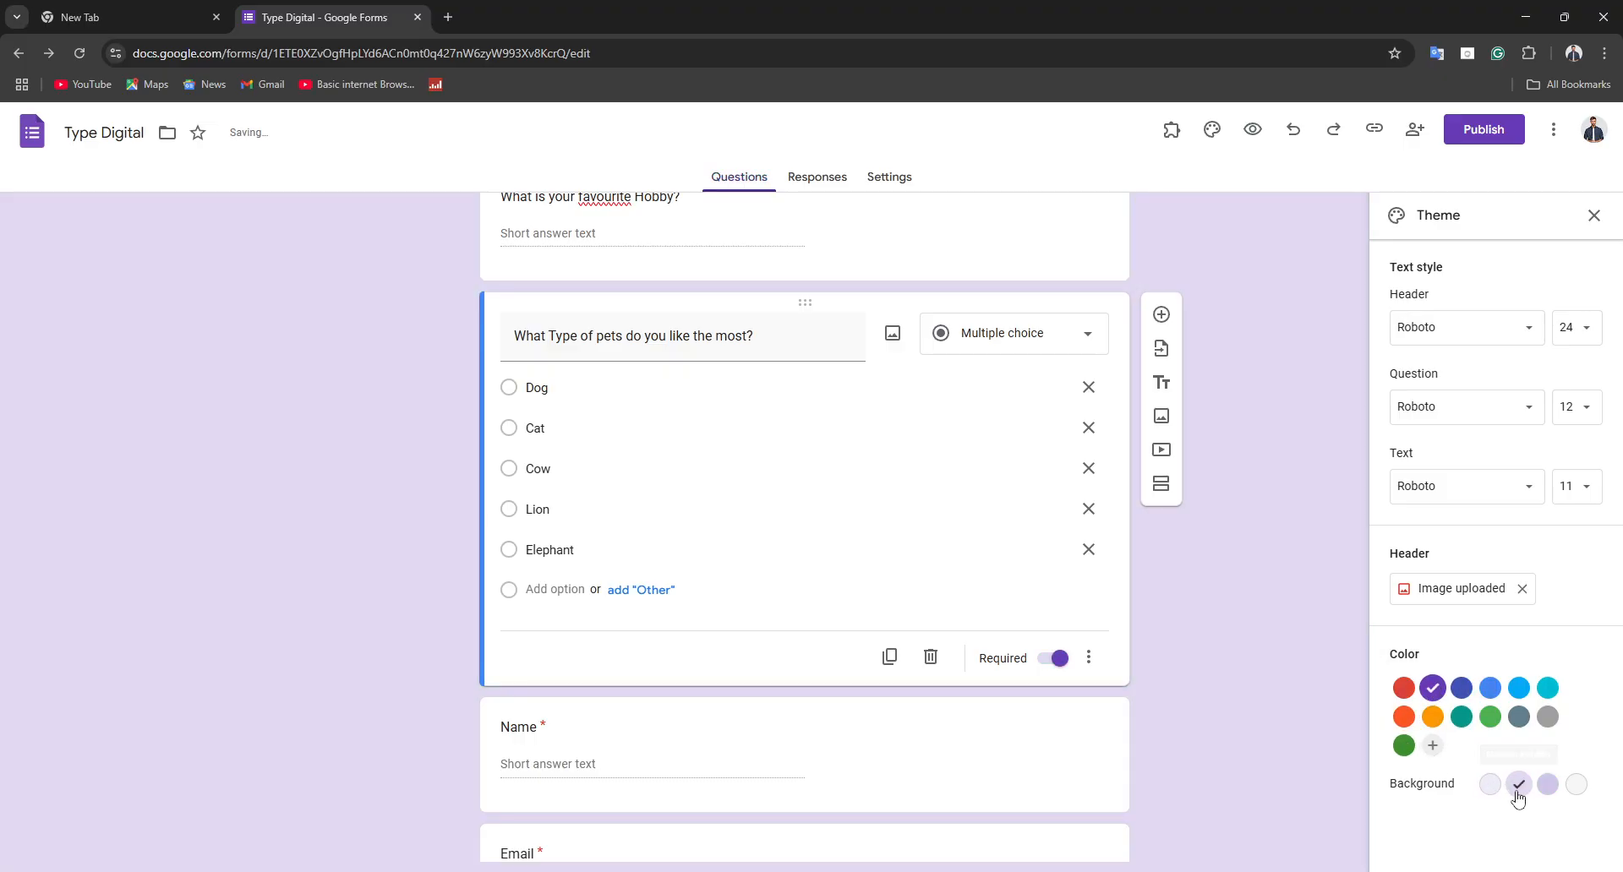
left_click(1547, 785)
left_click(1574, 785)
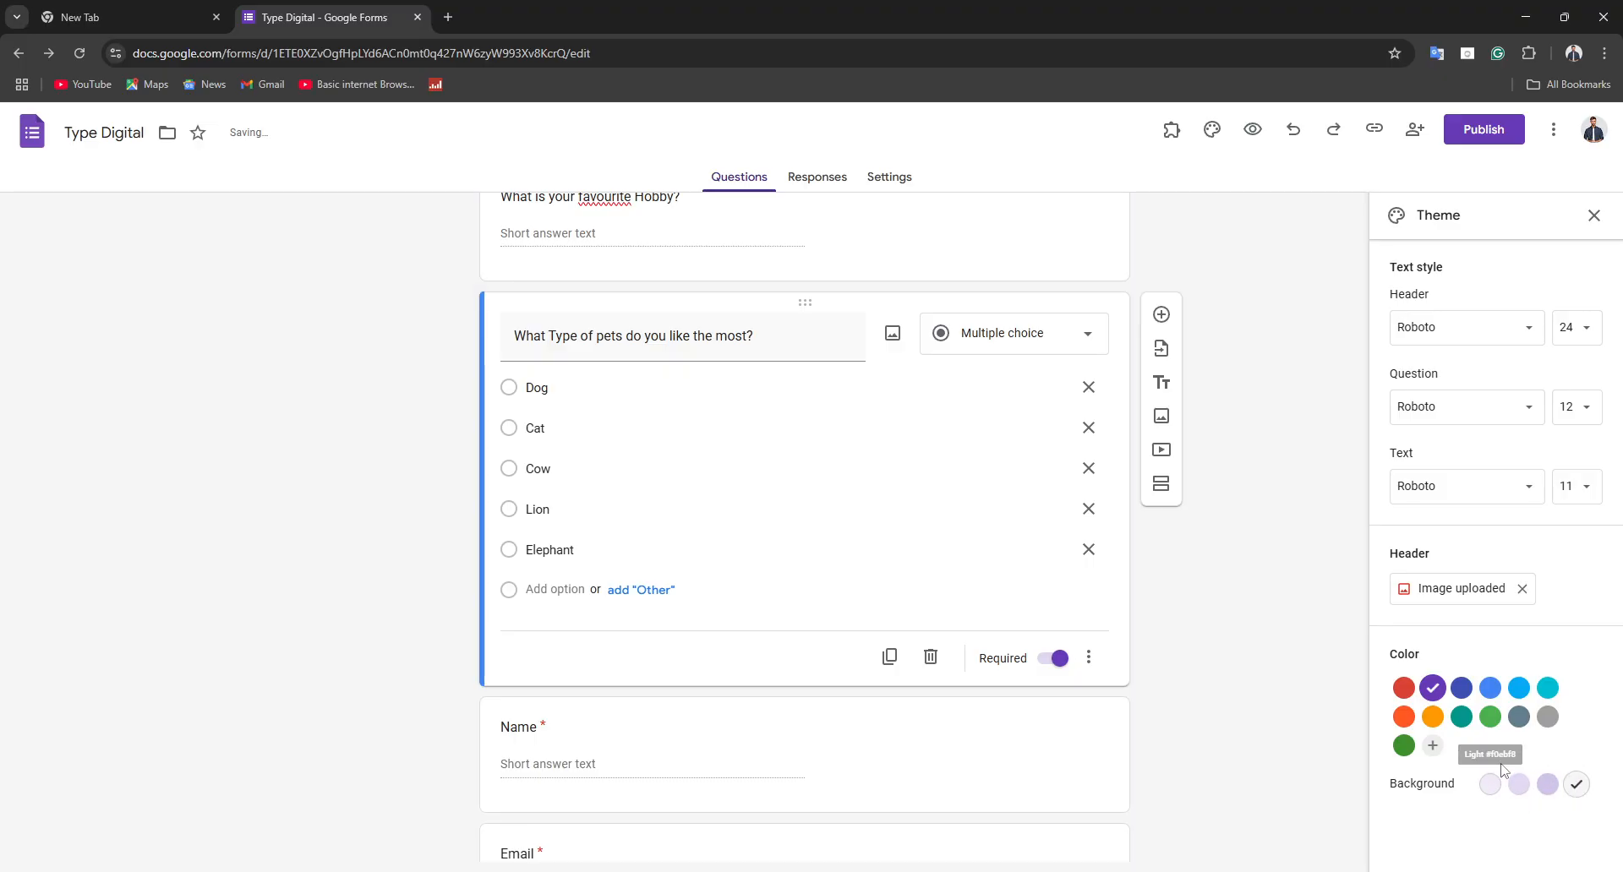
left_click(1519, 784)
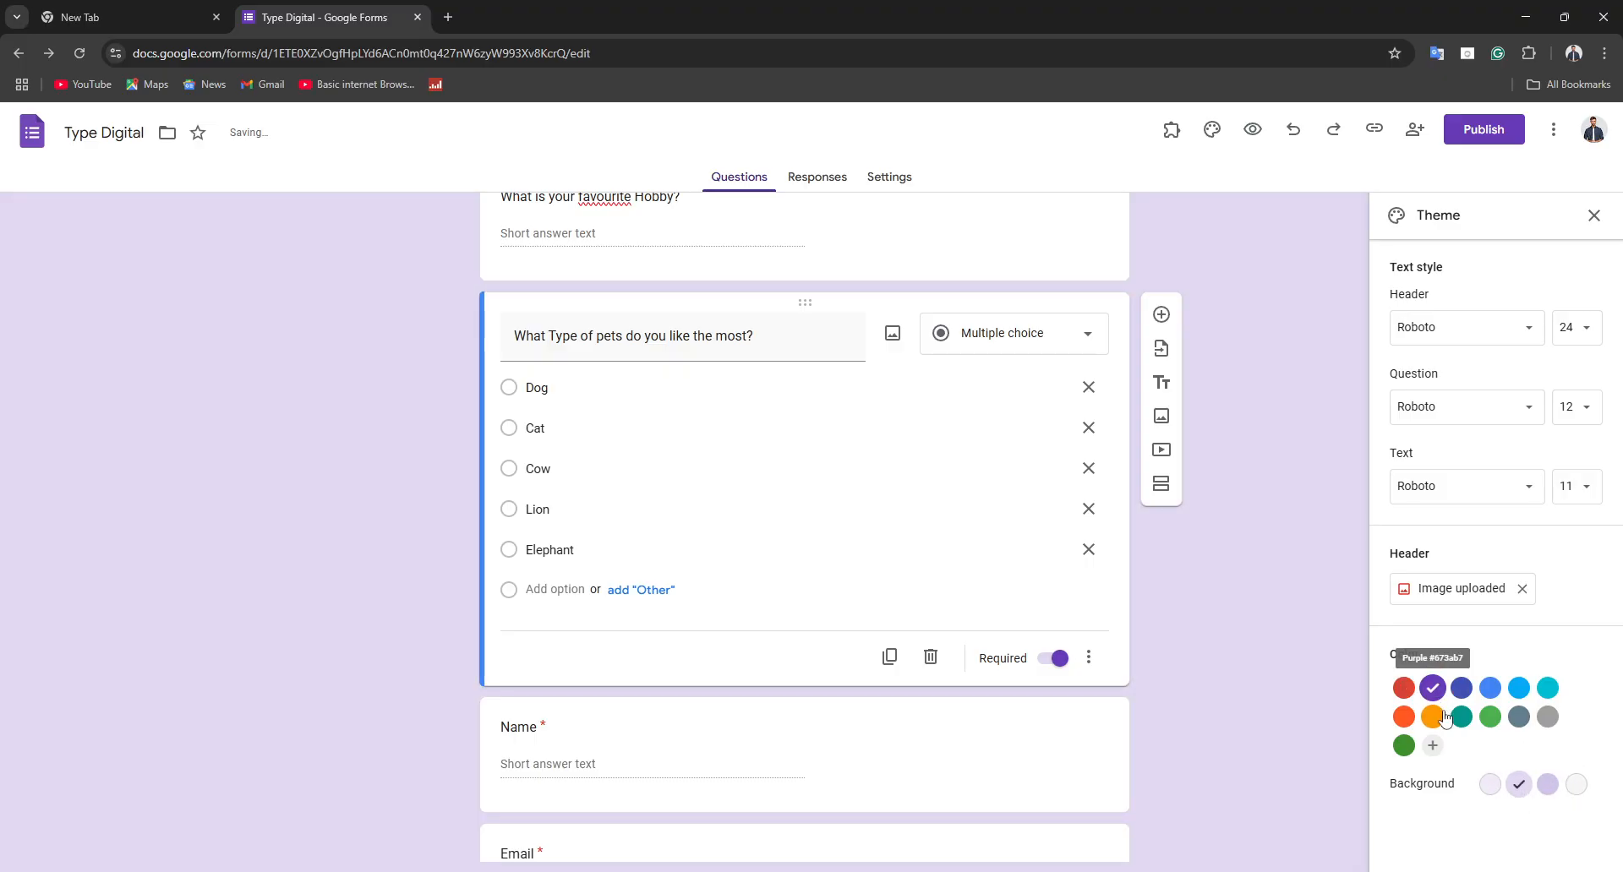
Step: Mix a custom theme colour, trying green shades before settling on blue with hex value #0004ff
left_click(1432, 745)
left_click_drag(1432, 745, 1519, 708)
scroll(1487, 799, "down", 1)
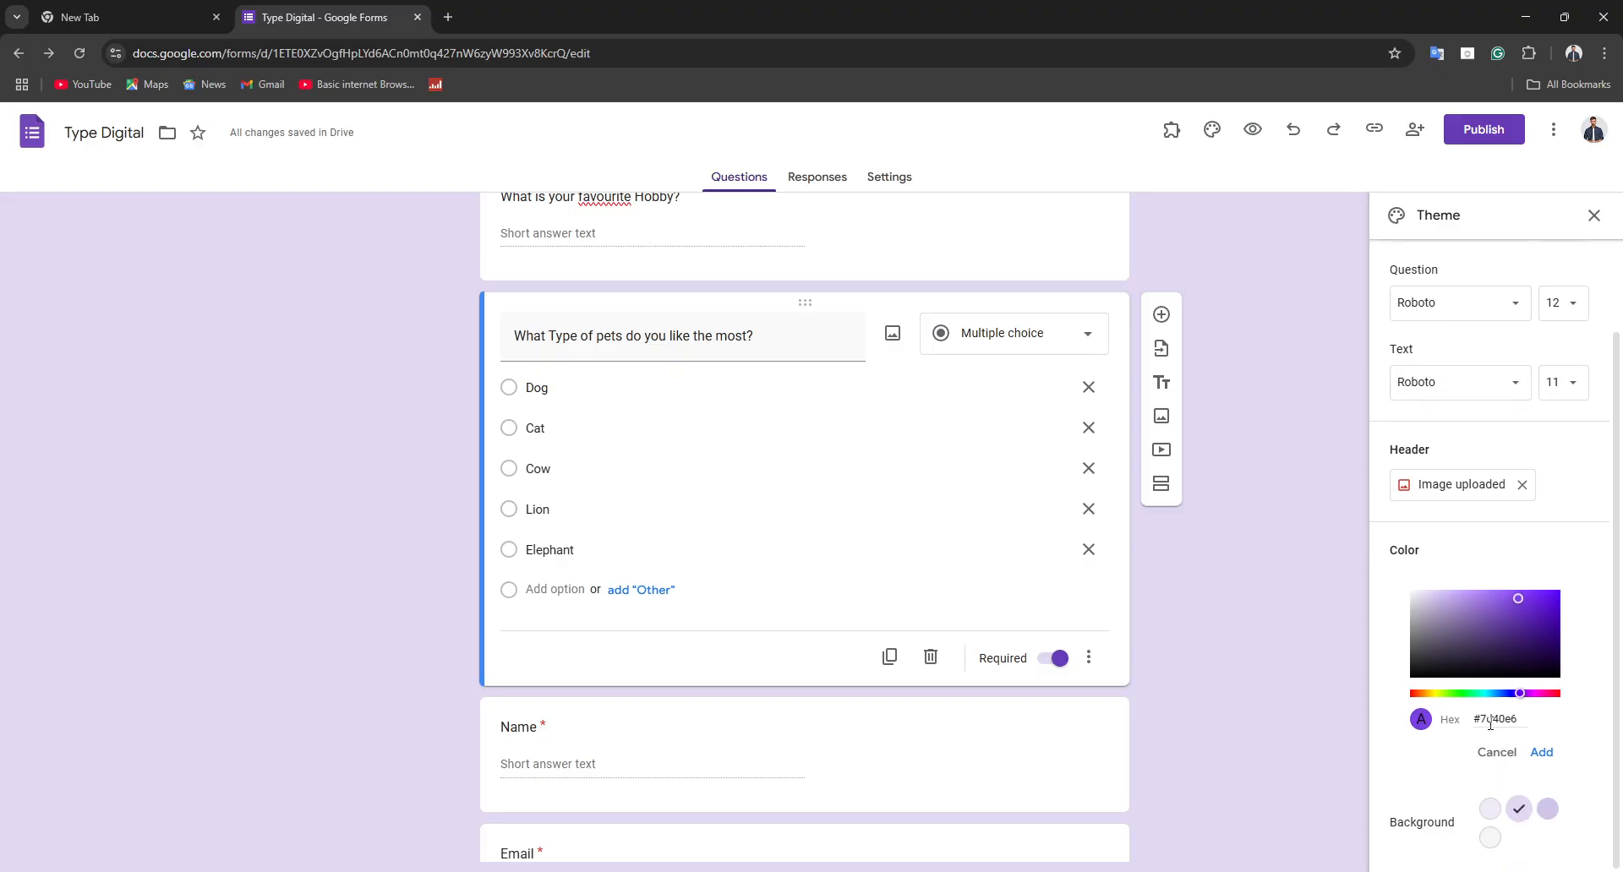
left_click(1427, 694)
left_click(1454, 694)
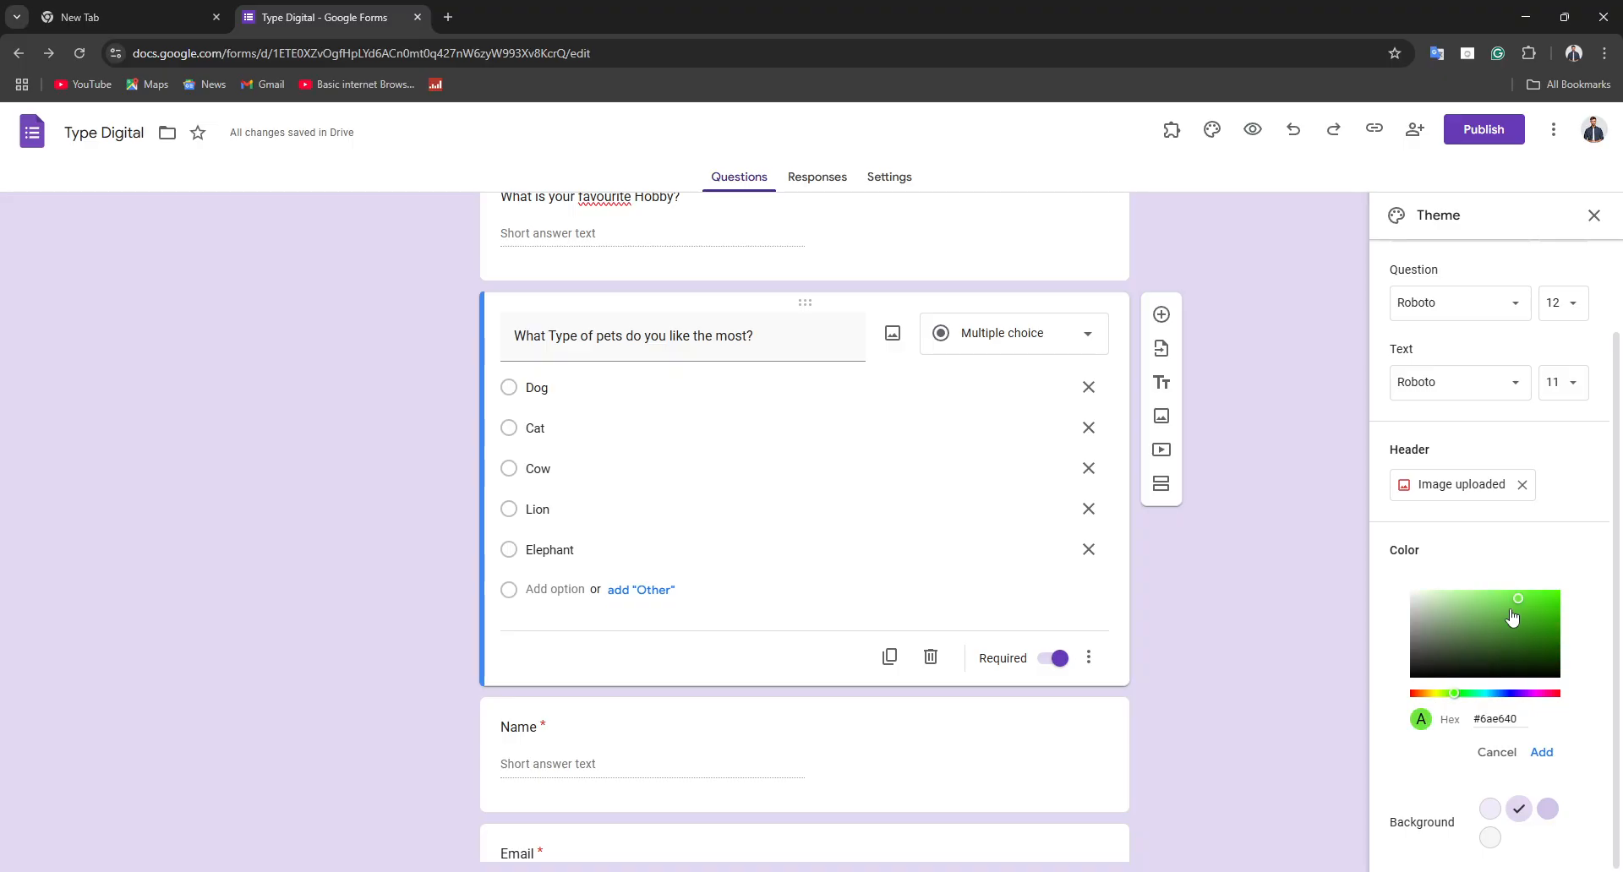
left_click(1511, 610)
left_click_drag(1509, 613, 1561, 590)
left_click_drag(1466, 694, 1509, 693)
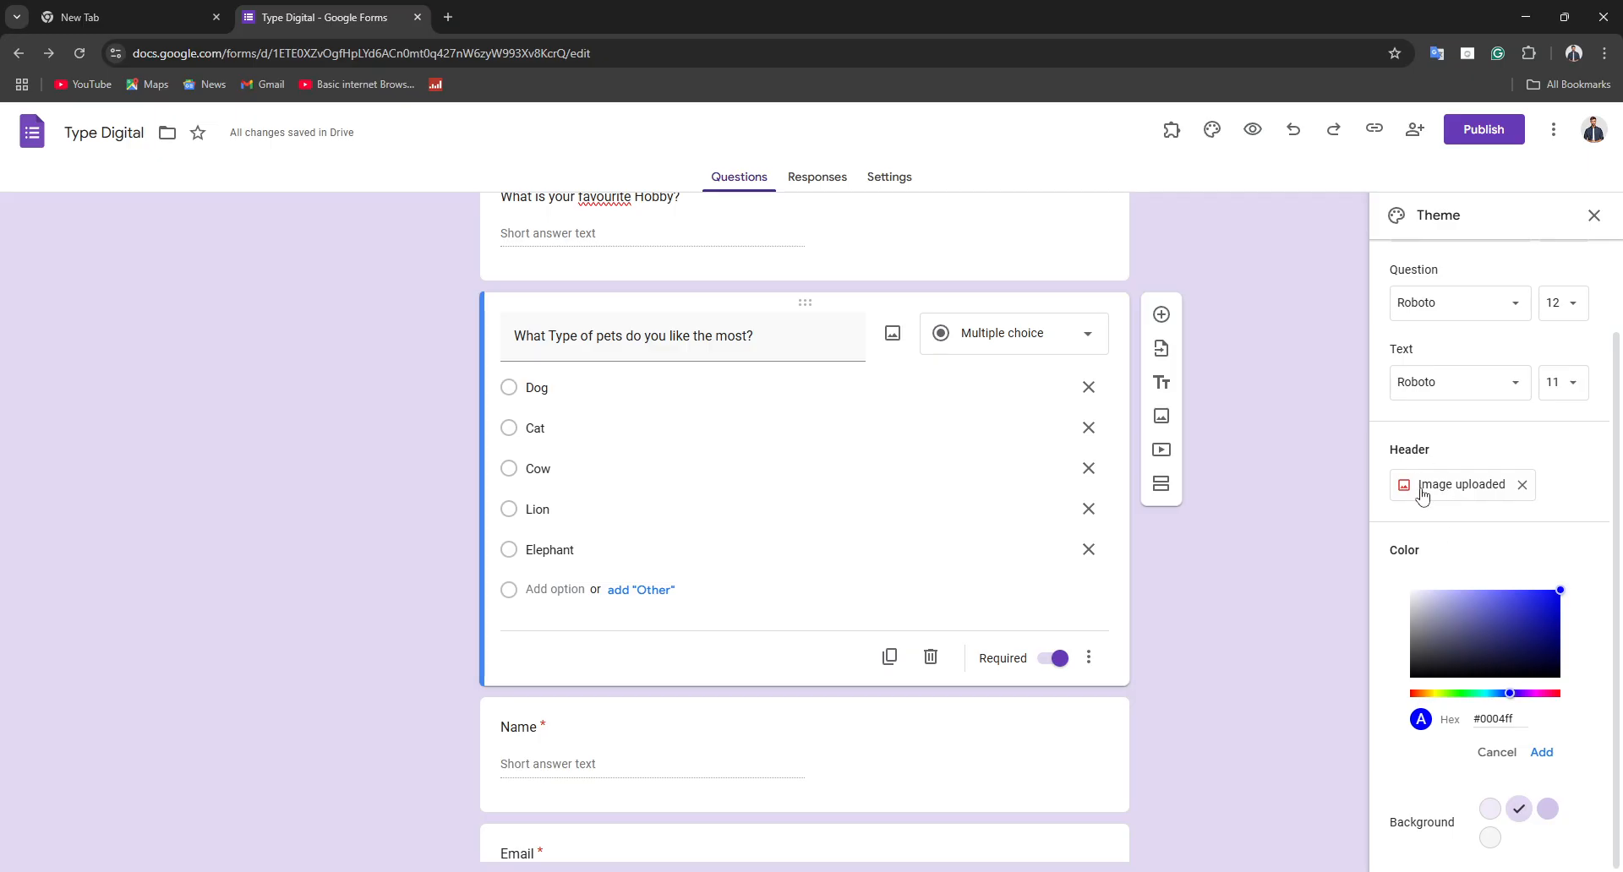
Step: Remove the uploaded green header image from the form
scroll(738, 427, "up", 4)
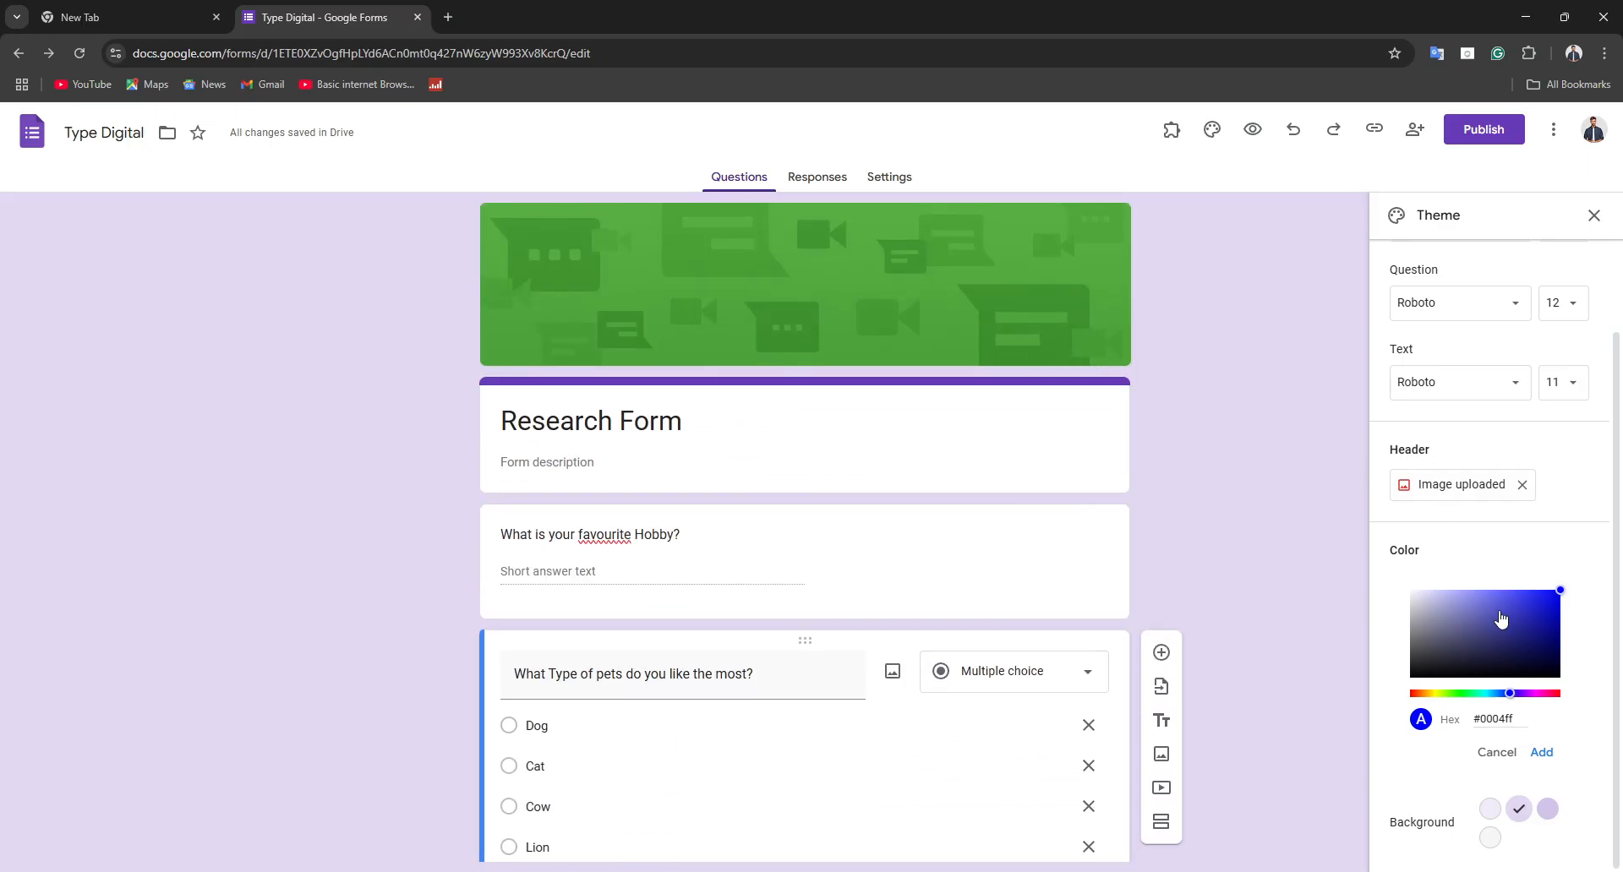
left_click(1522, 485)
left_click(1488, 486)
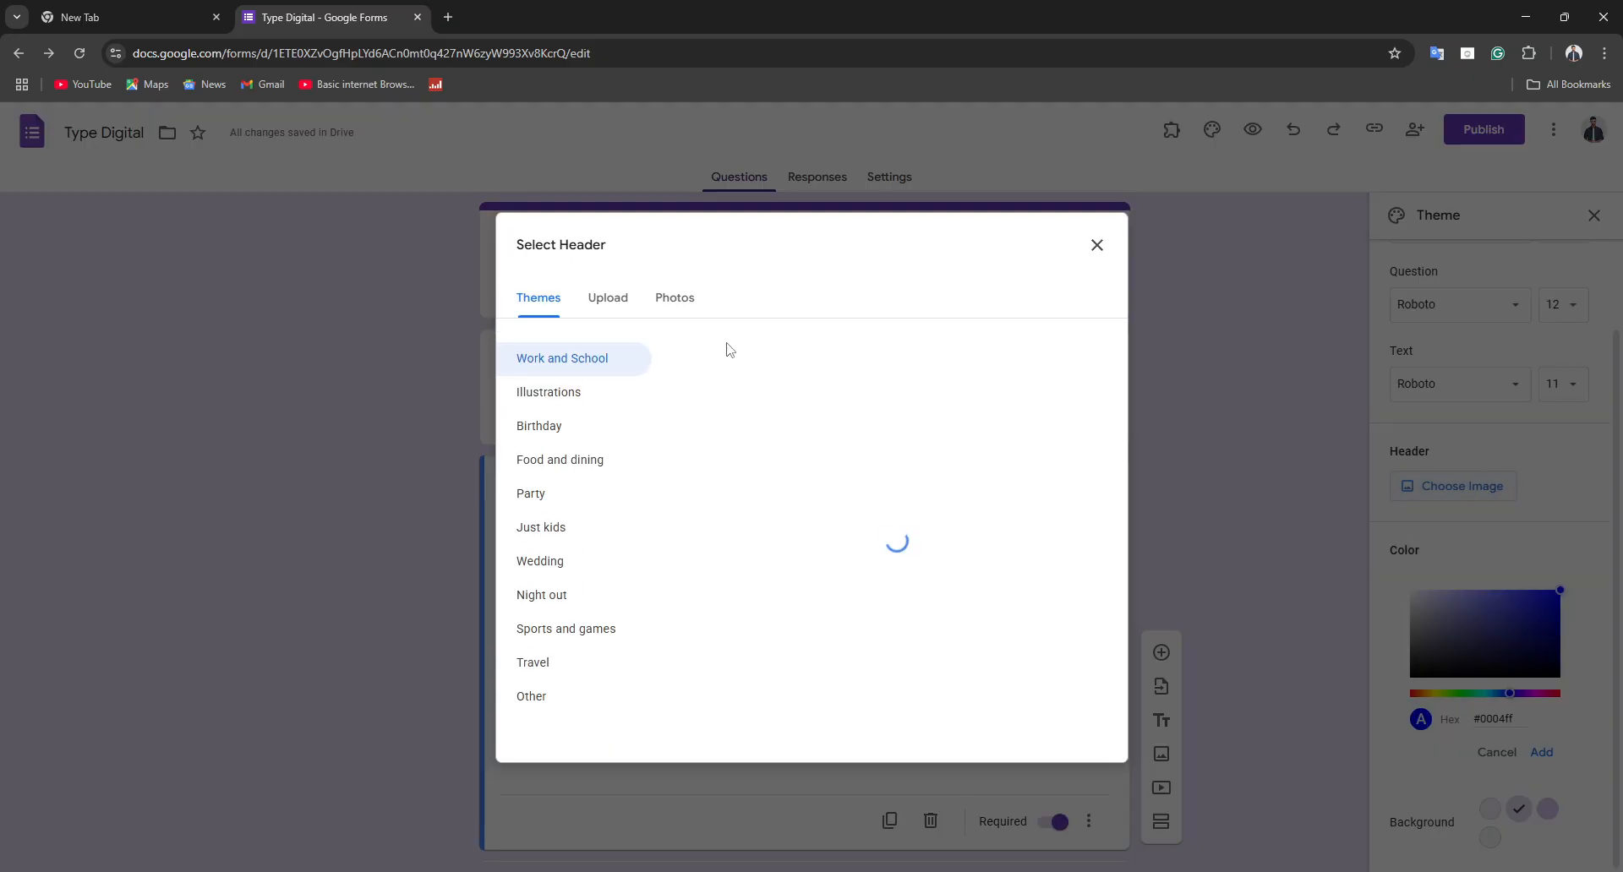
left_click(624, 298)
left_click(784, 595)
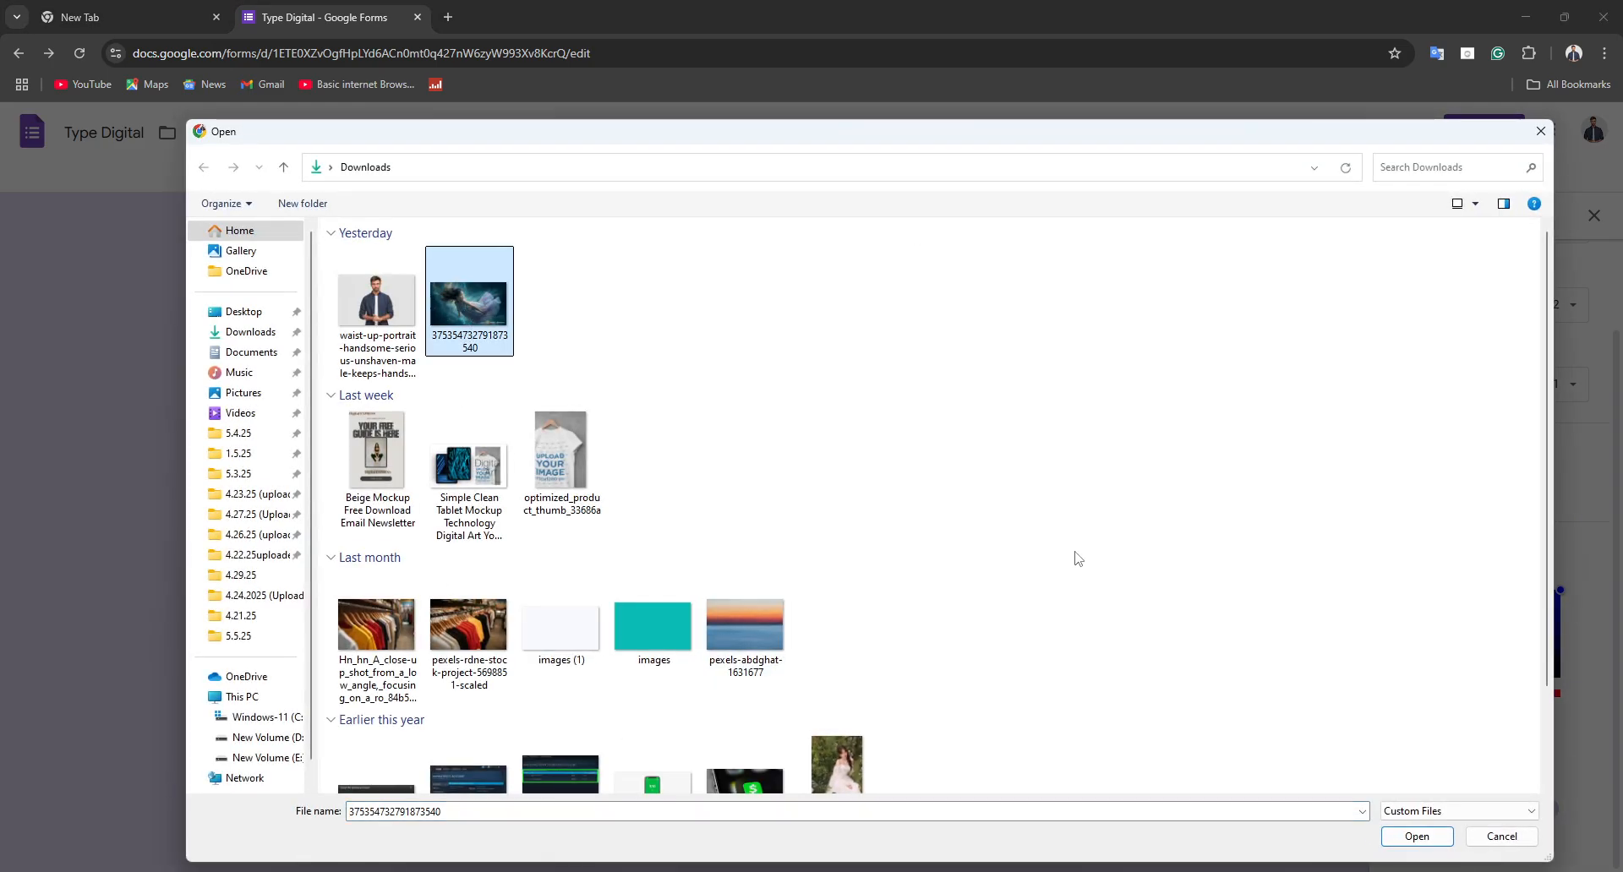
left_click(1405, 836)
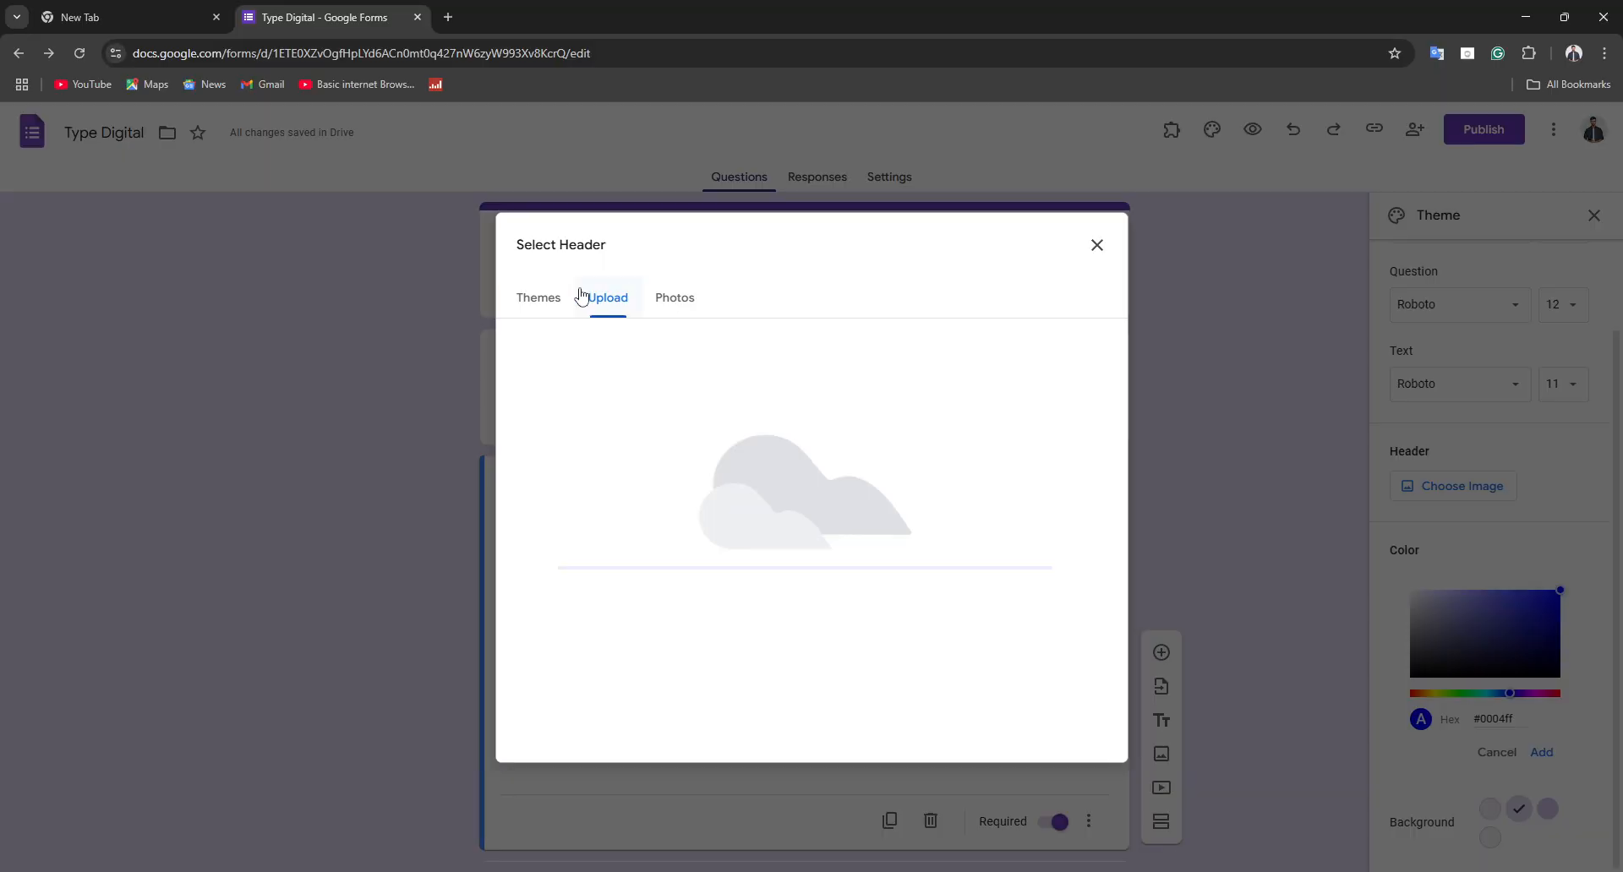
left_click(553, 307)
left_click(605, 306)
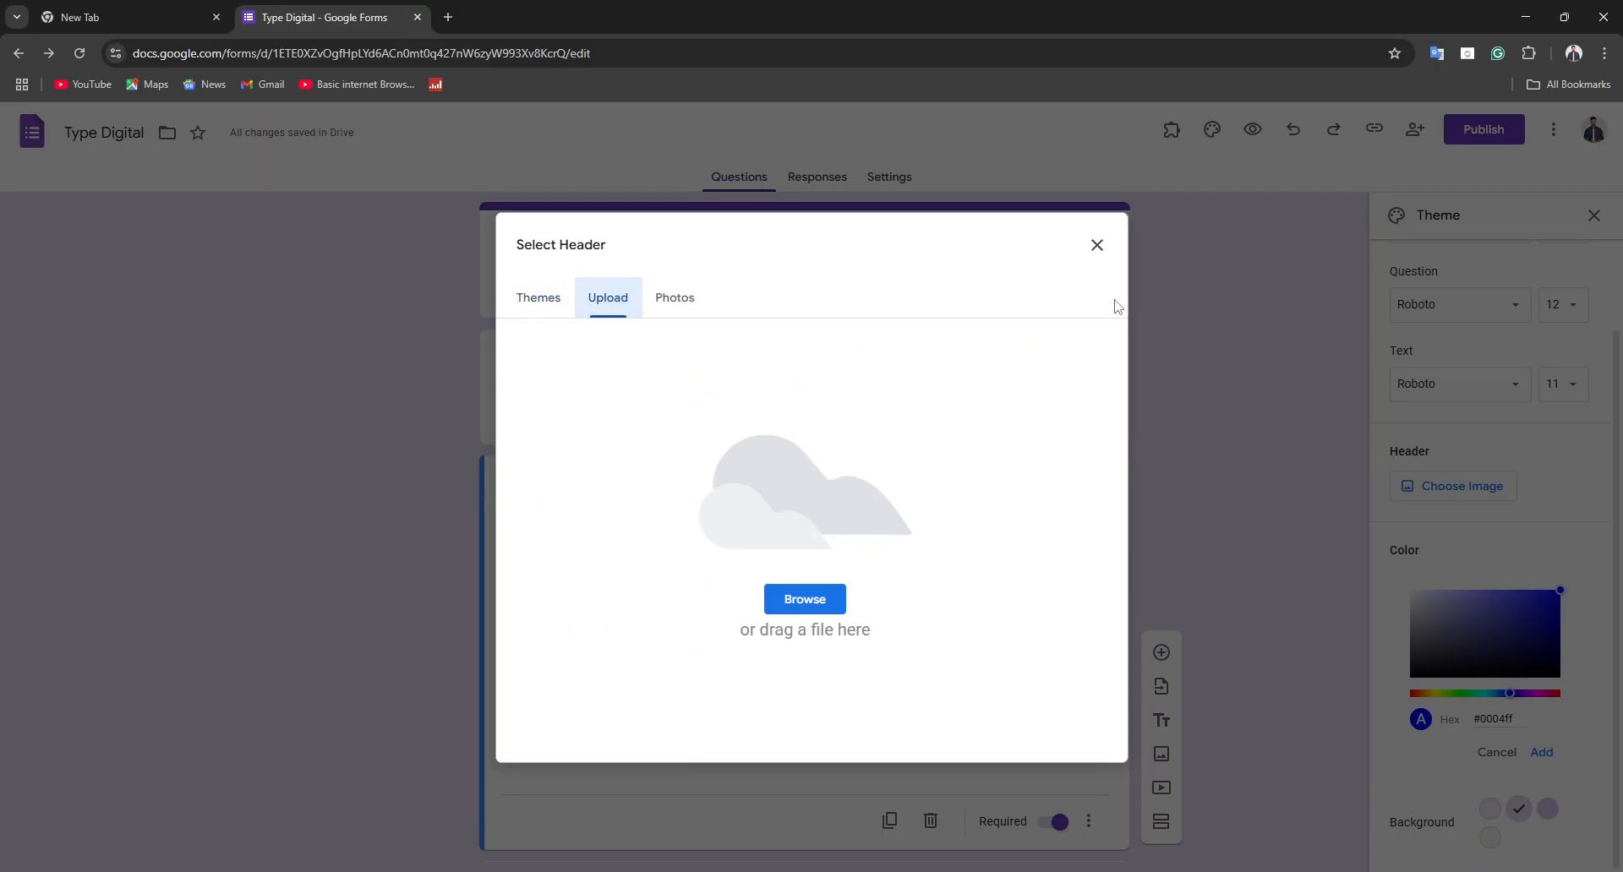
left_click(1097, 245)
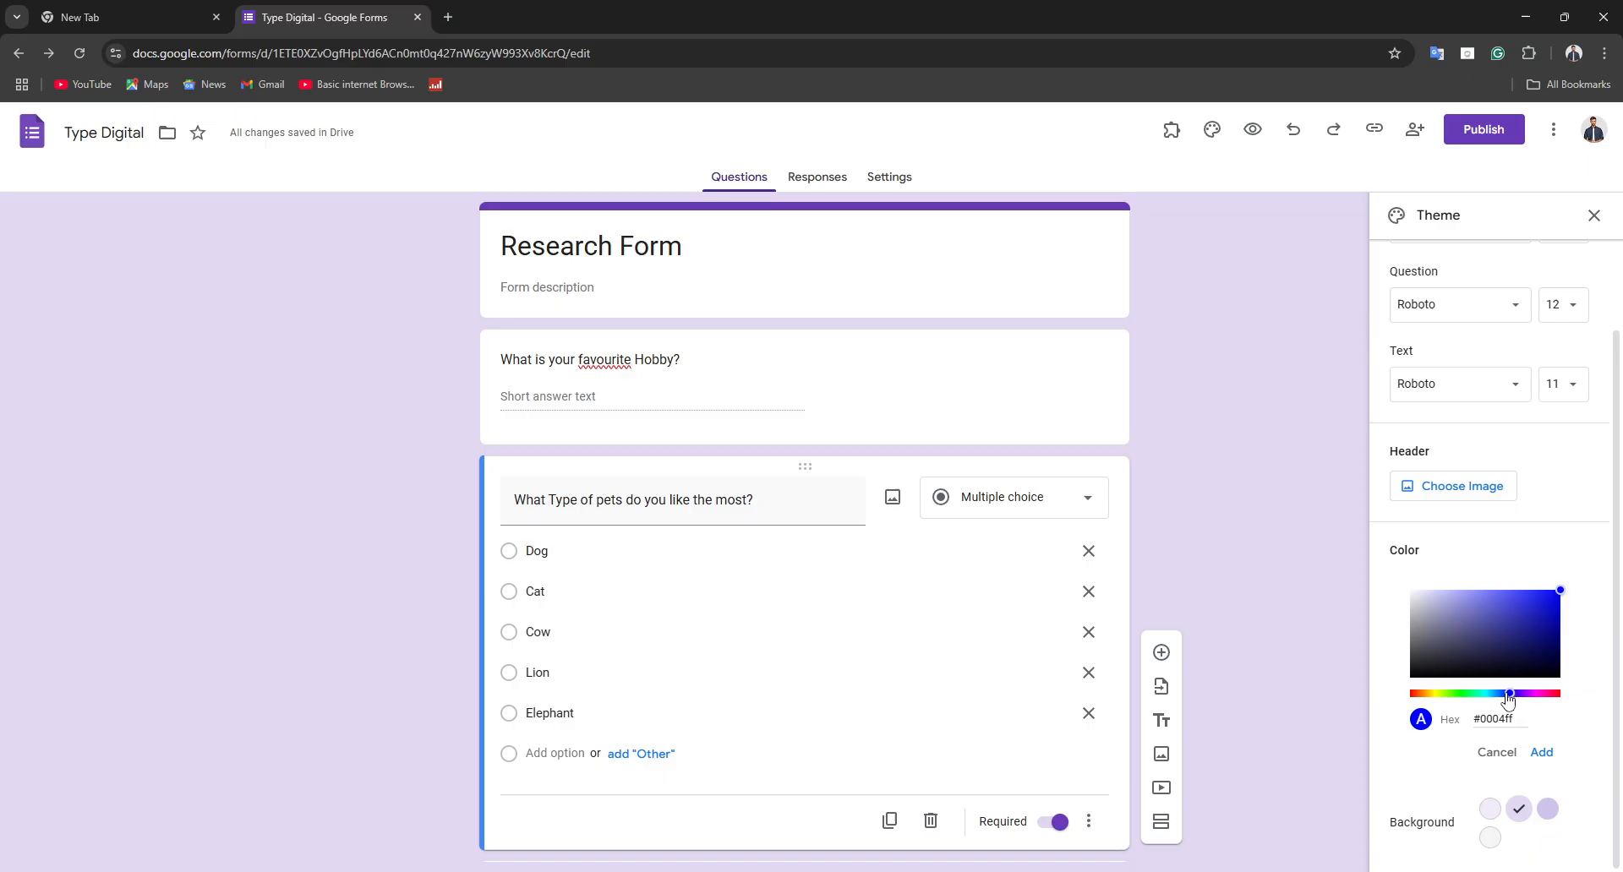
left_click(1462, 489)
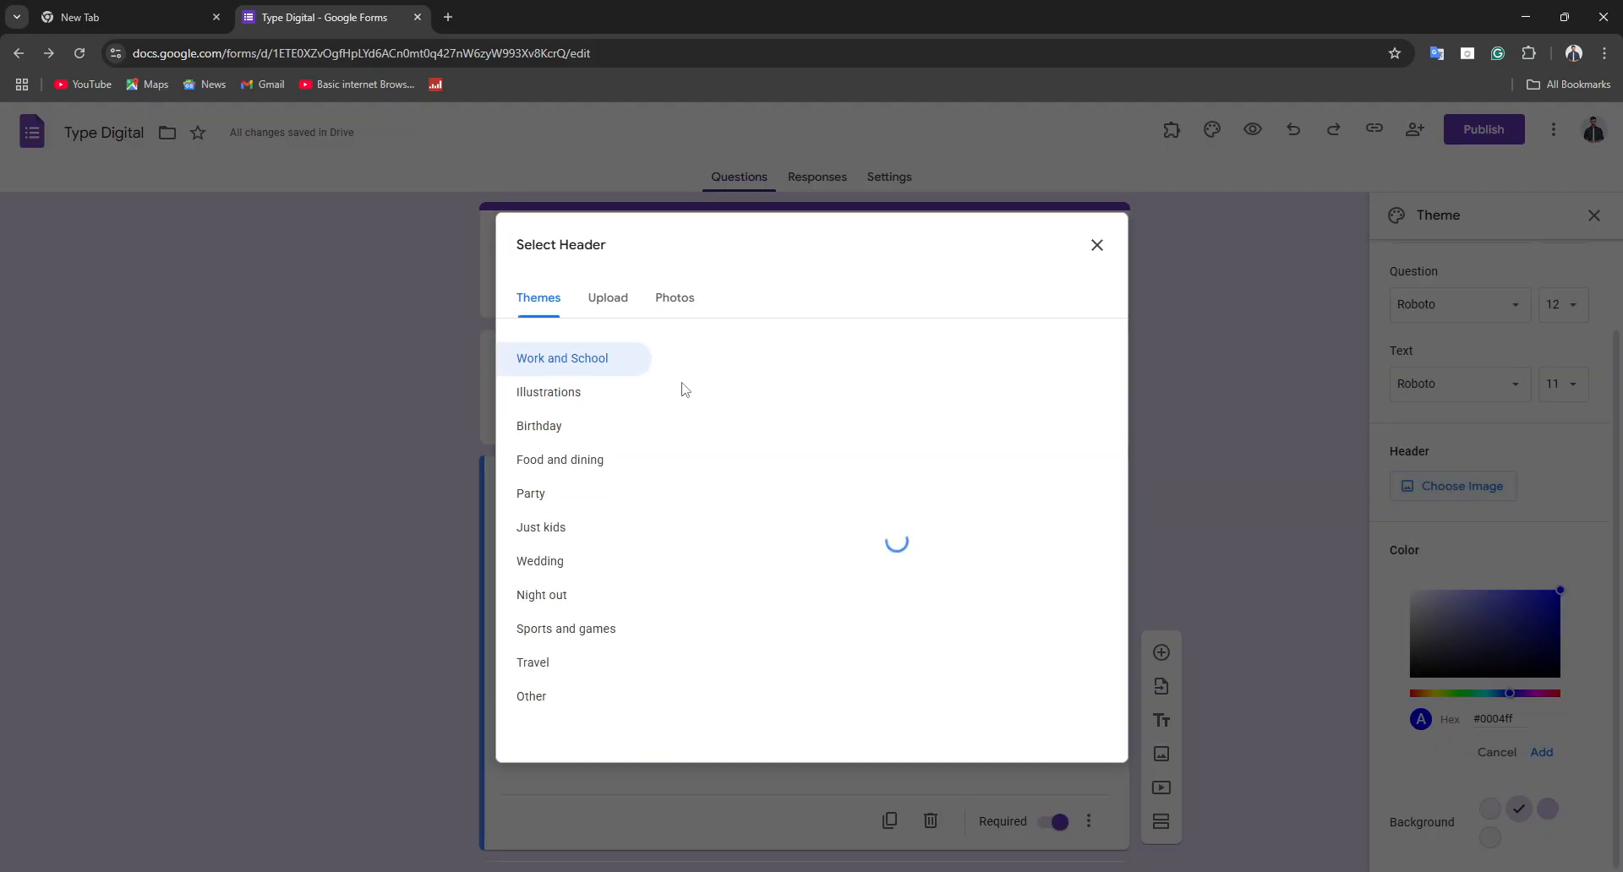
left_click(602, 294)
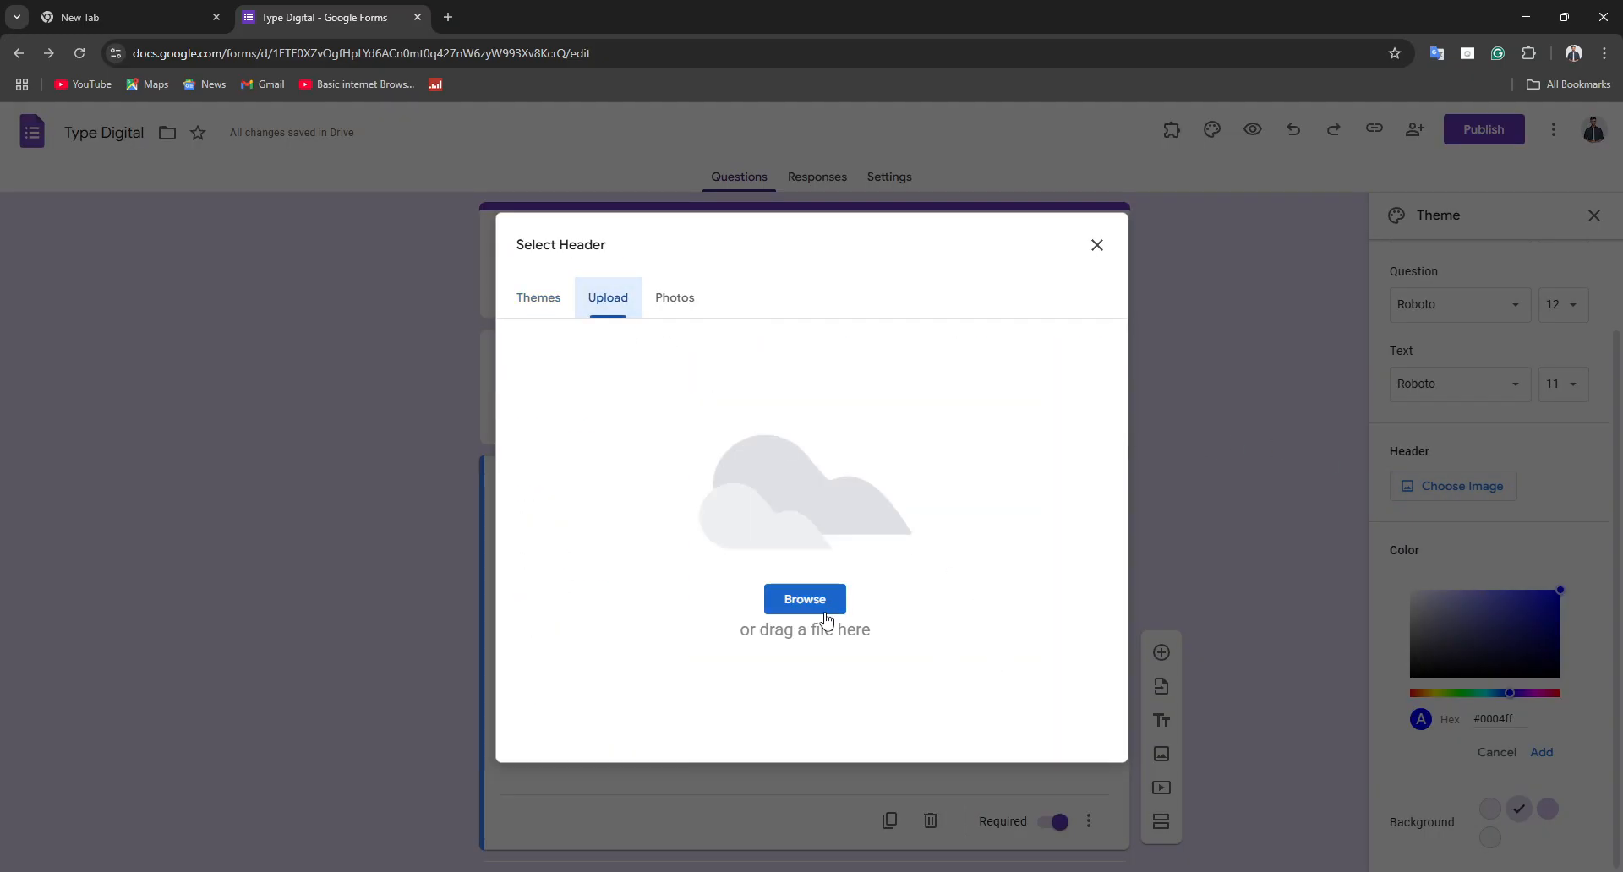
left_click(801, 596)
left_click(469, 302)
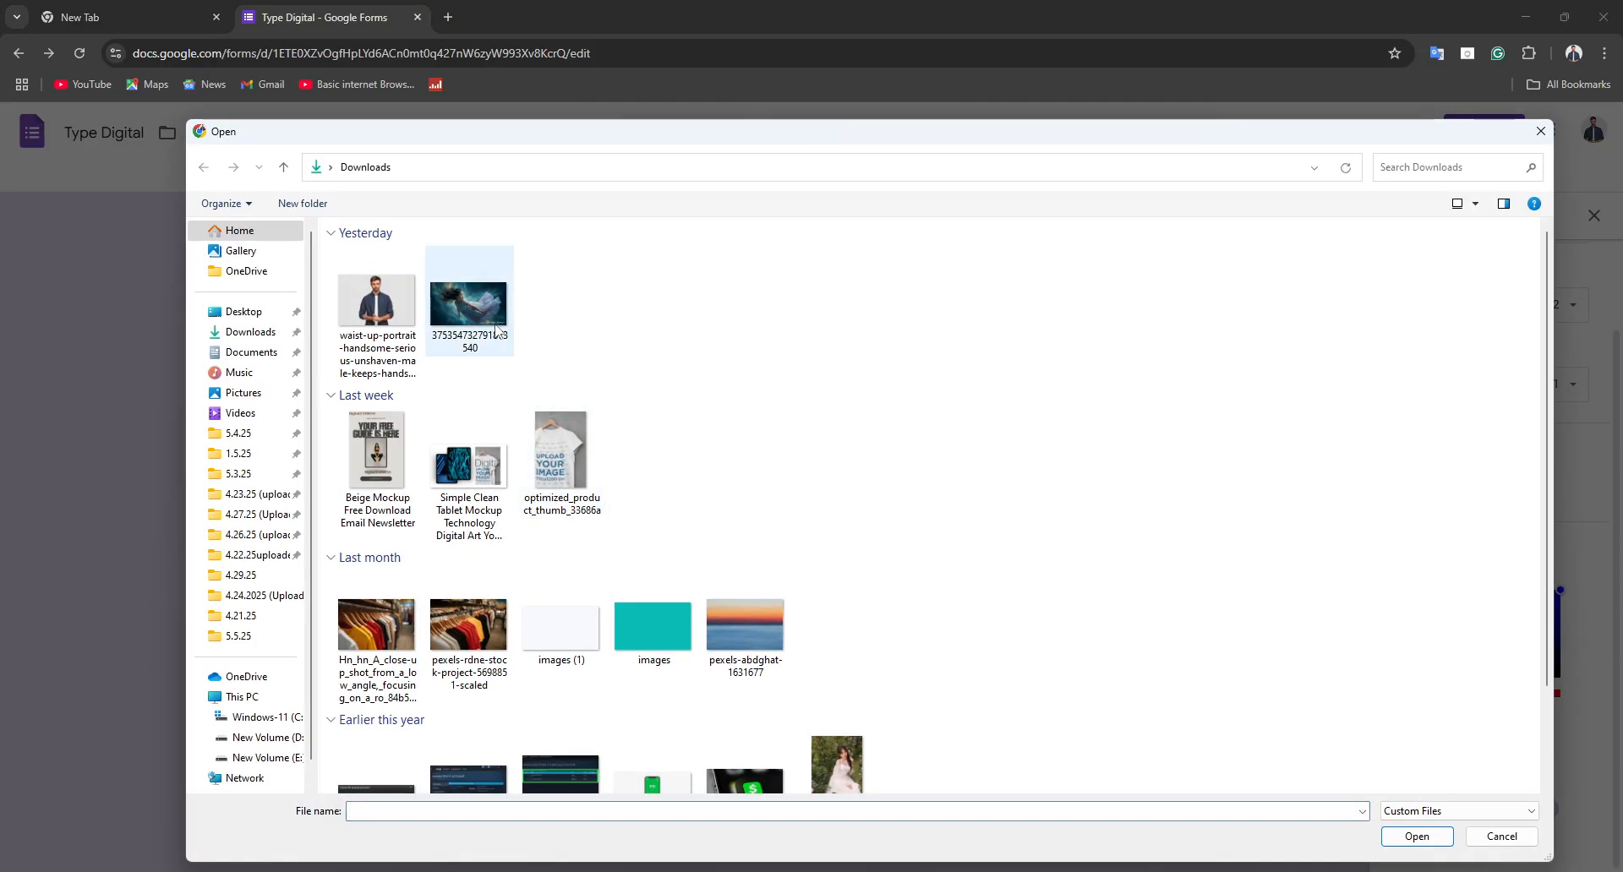
left_click(1417, 835)
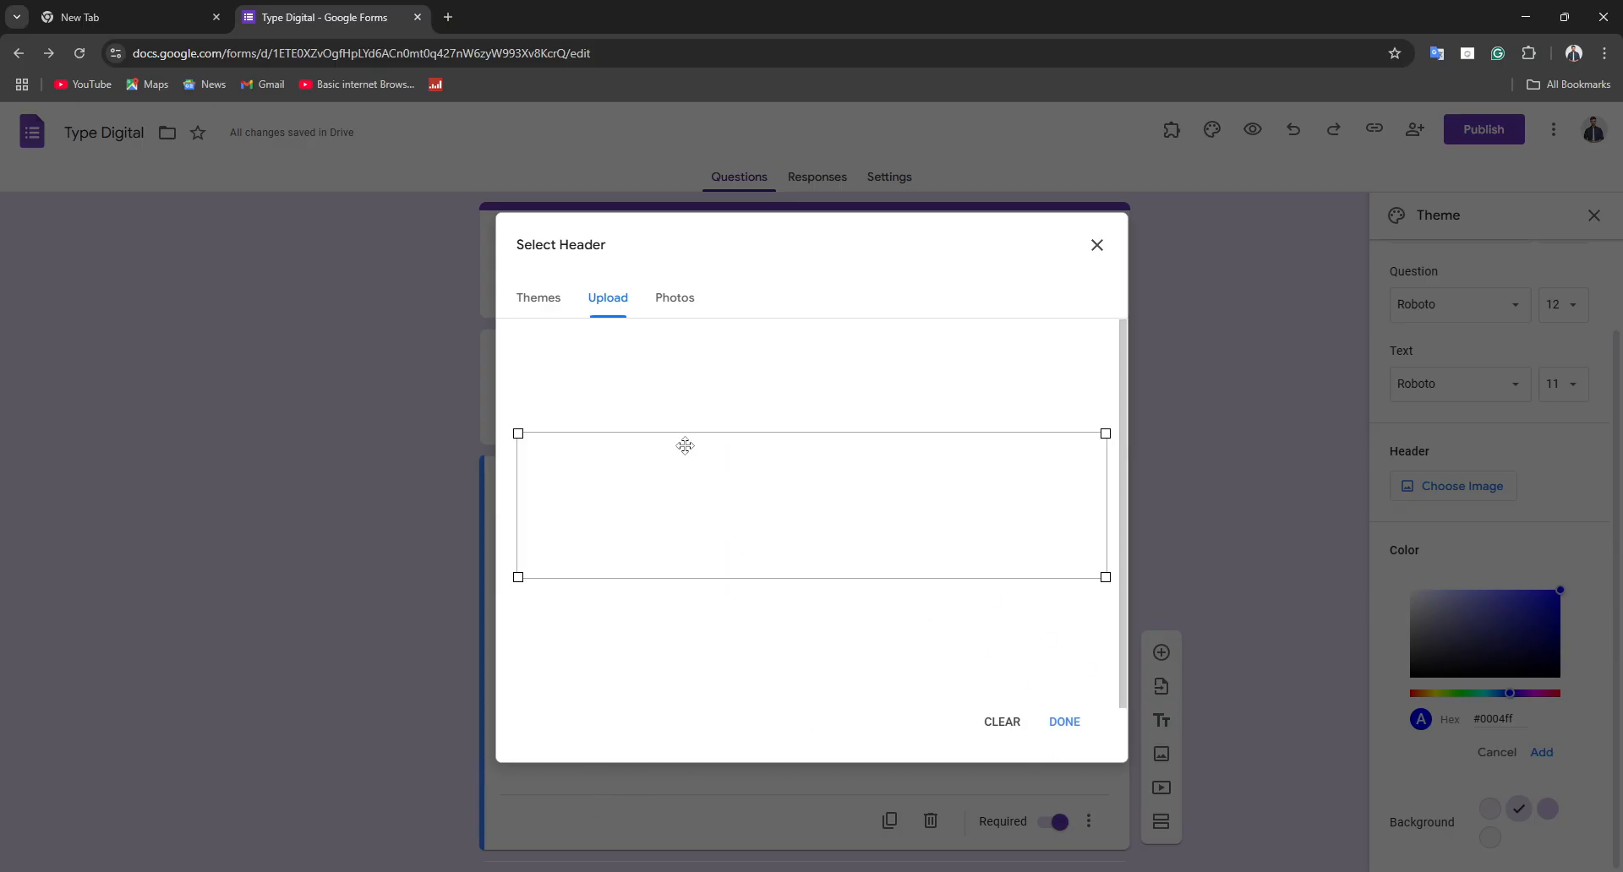
Step: Move the crop frame up over the girl's head and dress, narrow it slightly, and apply the image as the header
left_click_drag(778, 530, 755, 482)
left_click_drag(1105, 386, 1099, 388)
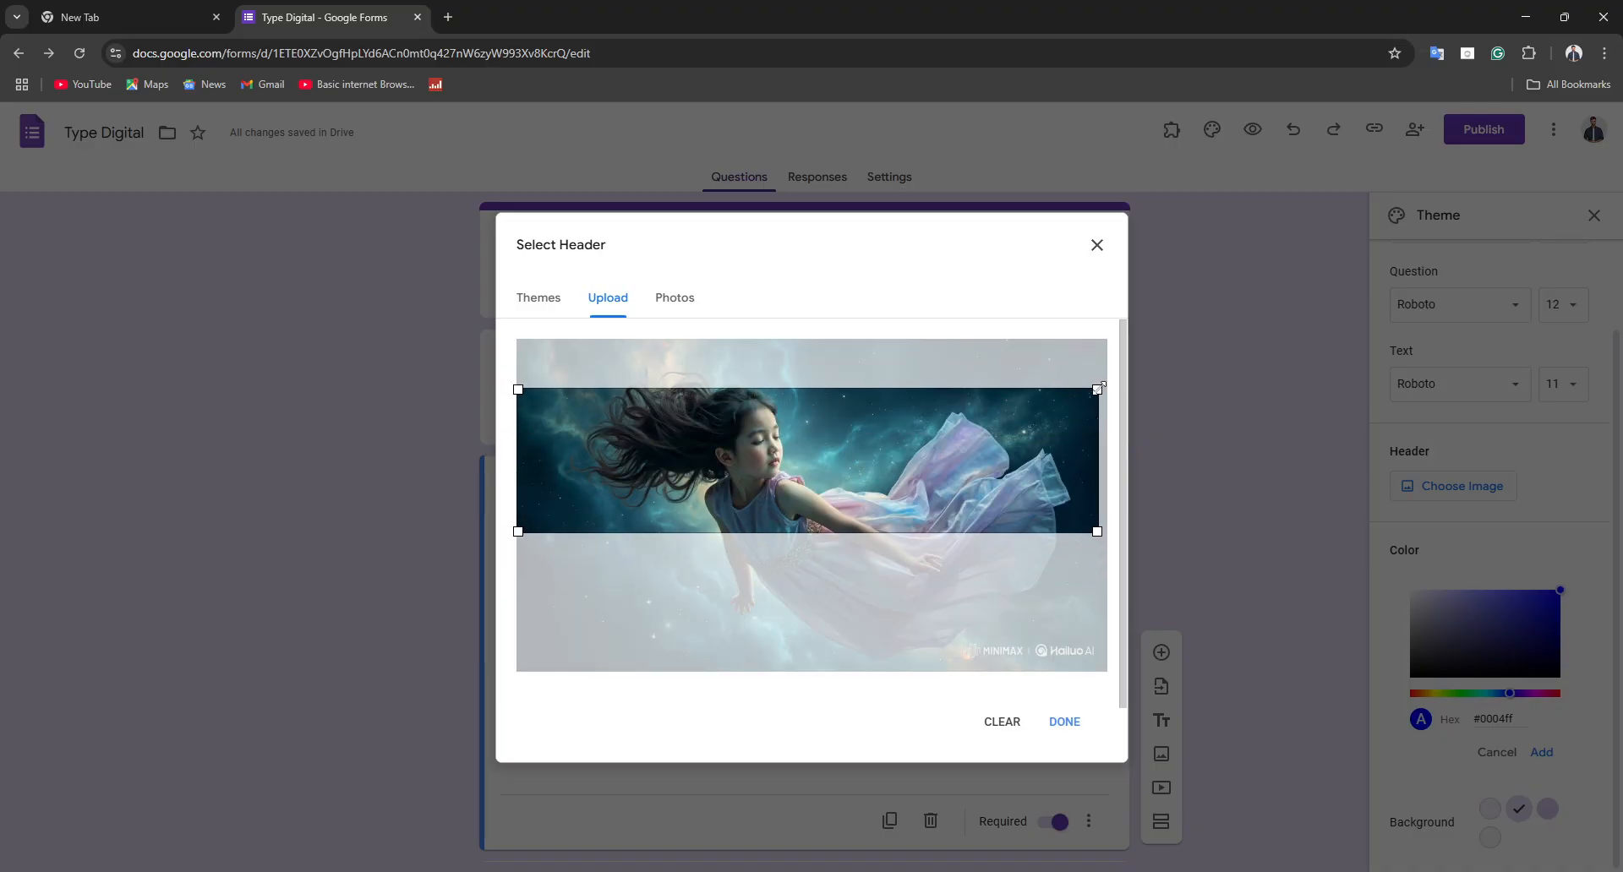
left_click_drag(1018, 434, 1026, 423)
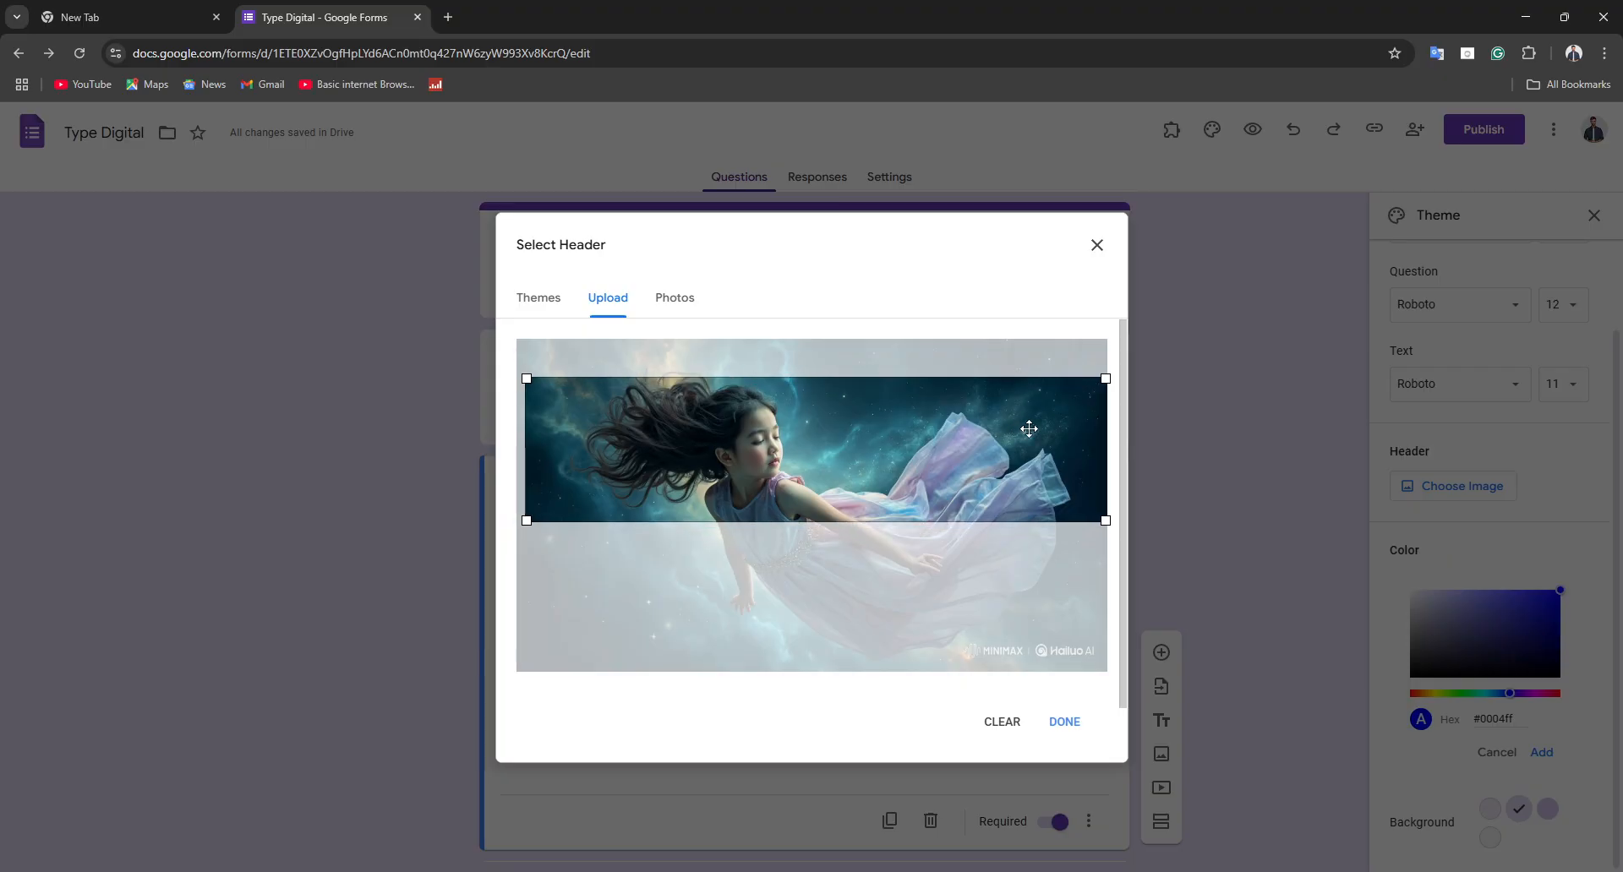
left_click(1057, 730)
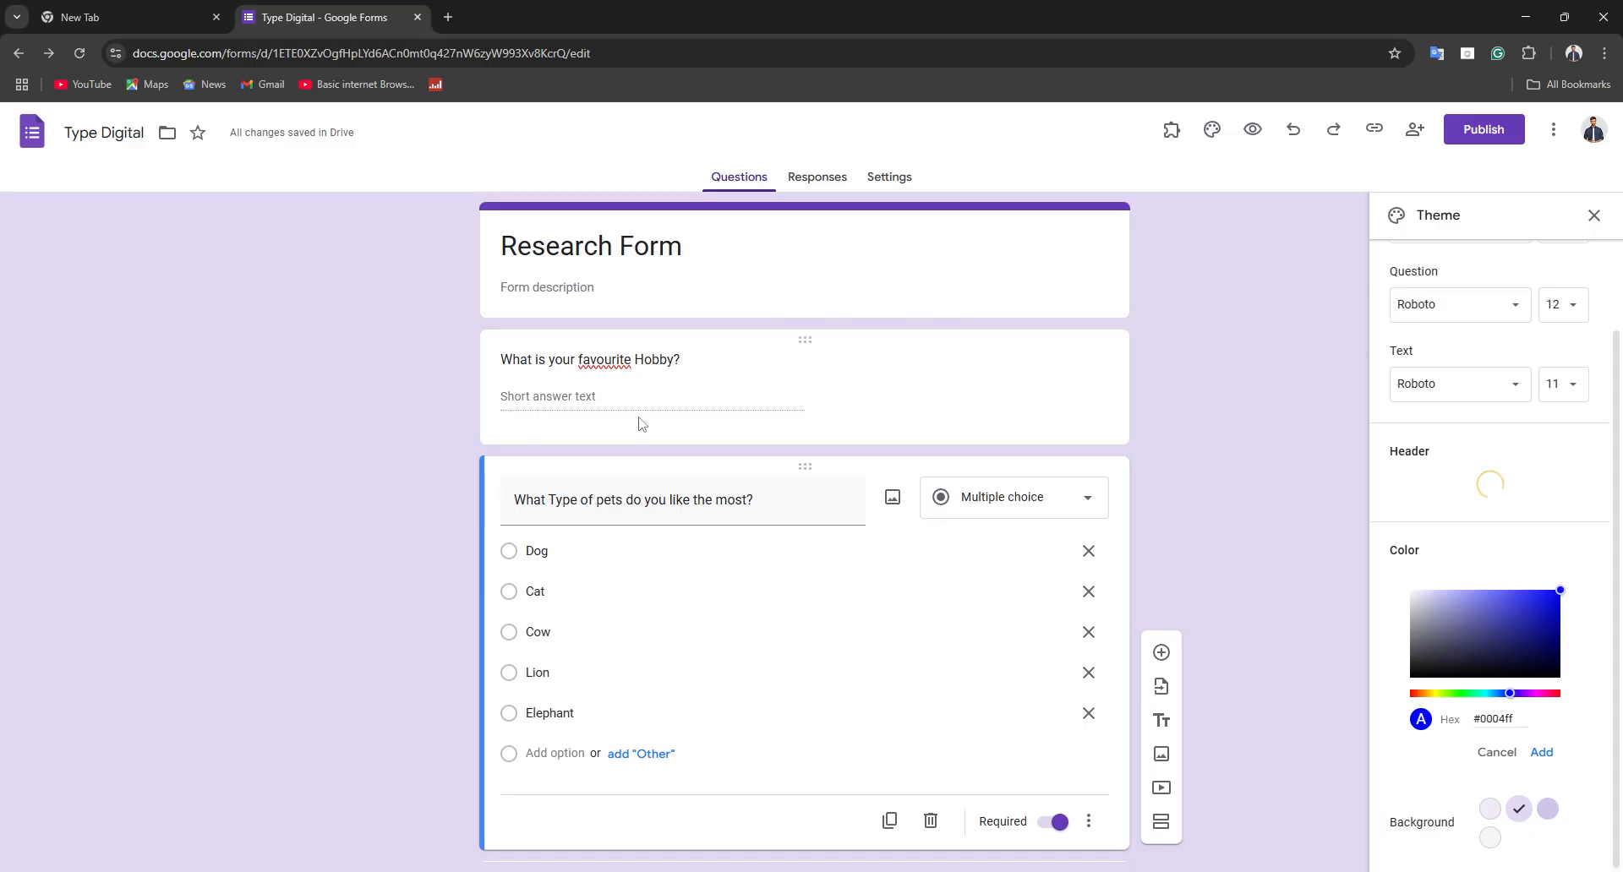
Step: Try a dark blue, #393a6c, and a lighter blue, #7073ff, as the custom theme colour
left_click(1479, 641)
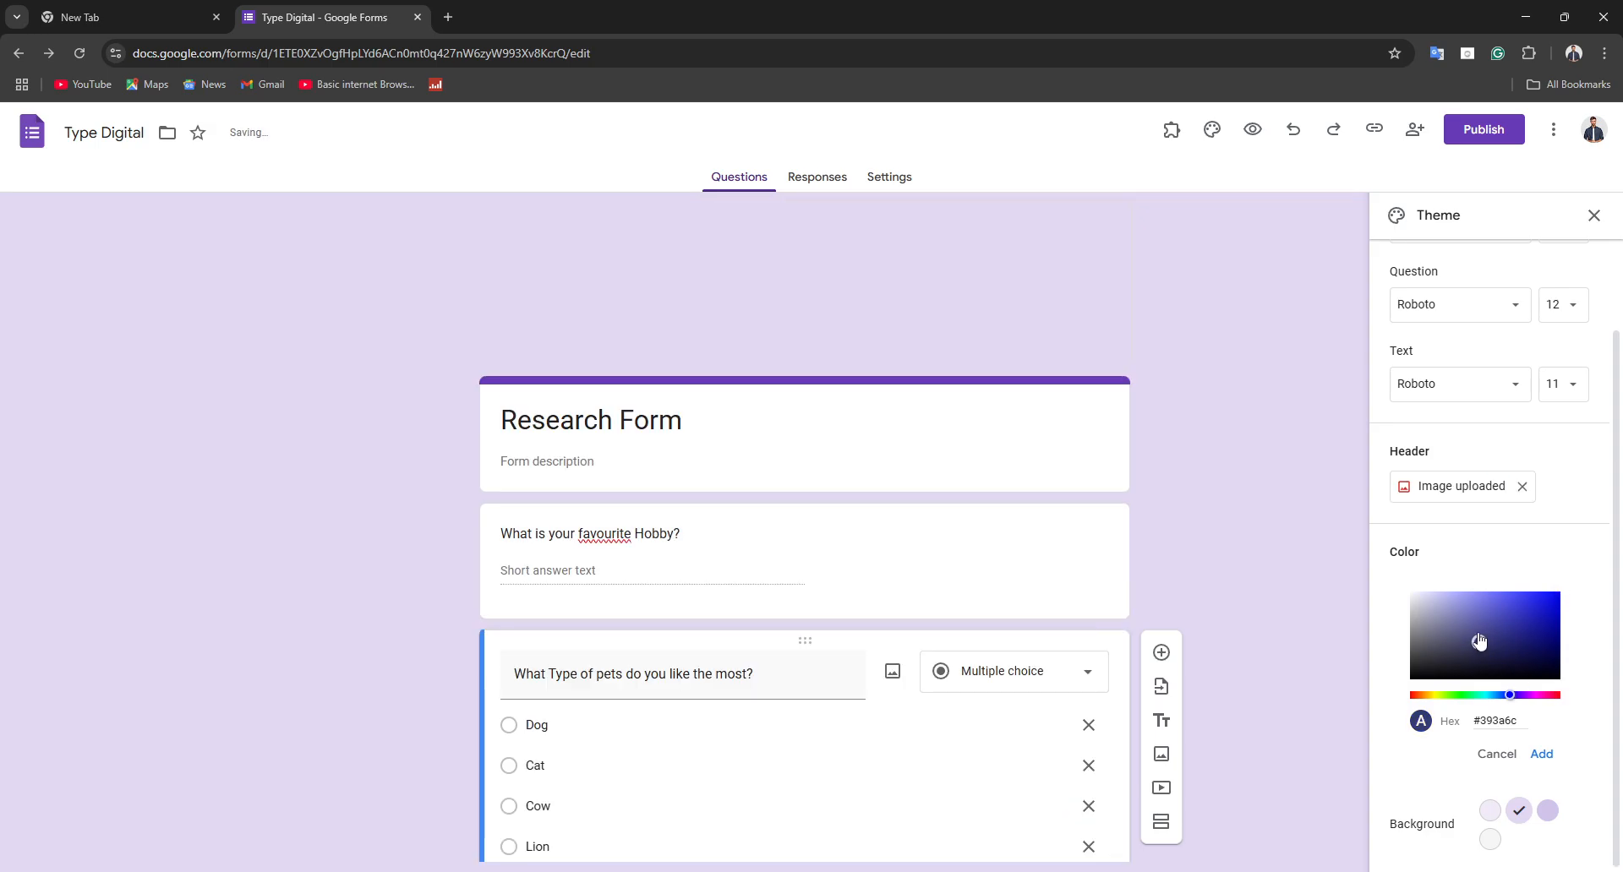
left_click(1492, 591)
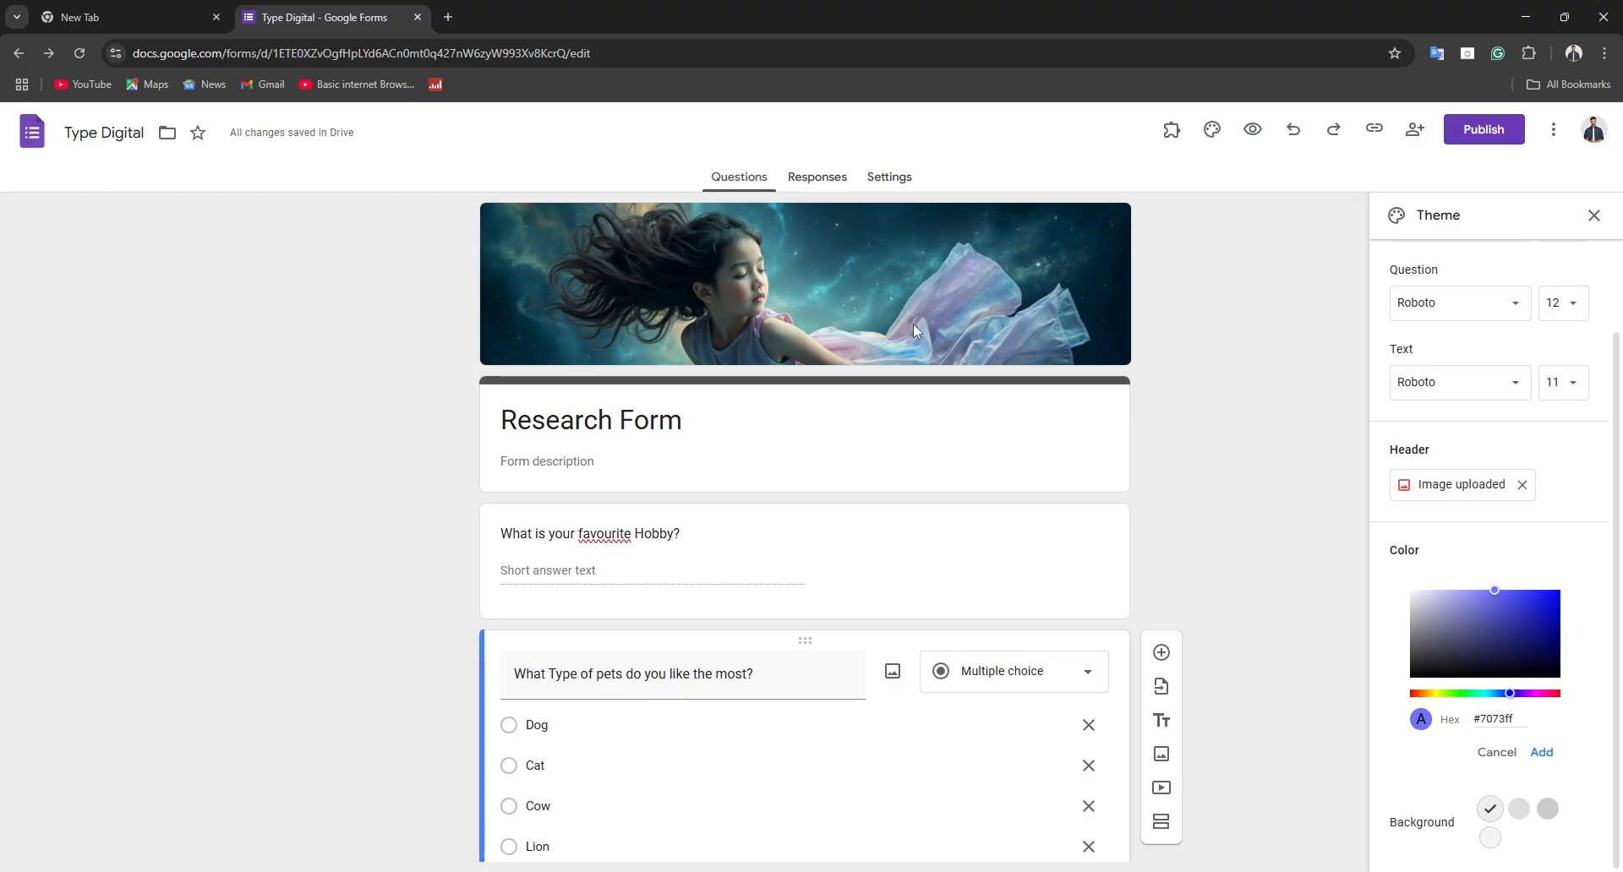
Step: Try Impact as the form's text font, and settle on Arial instead
left_click(1437, 387)
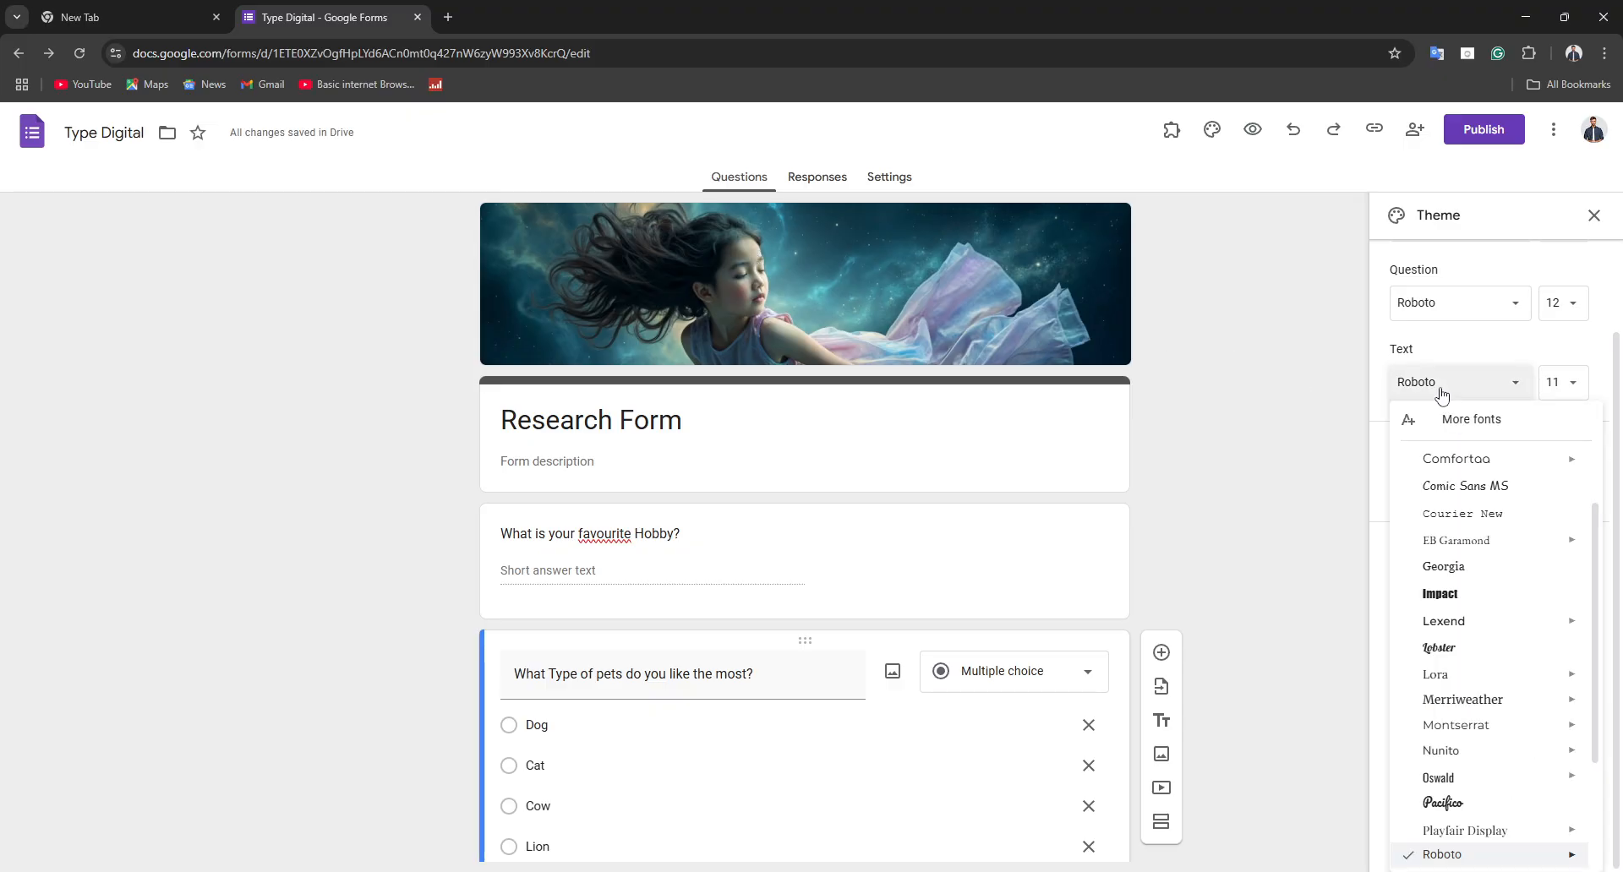
left_click(1461, 597)
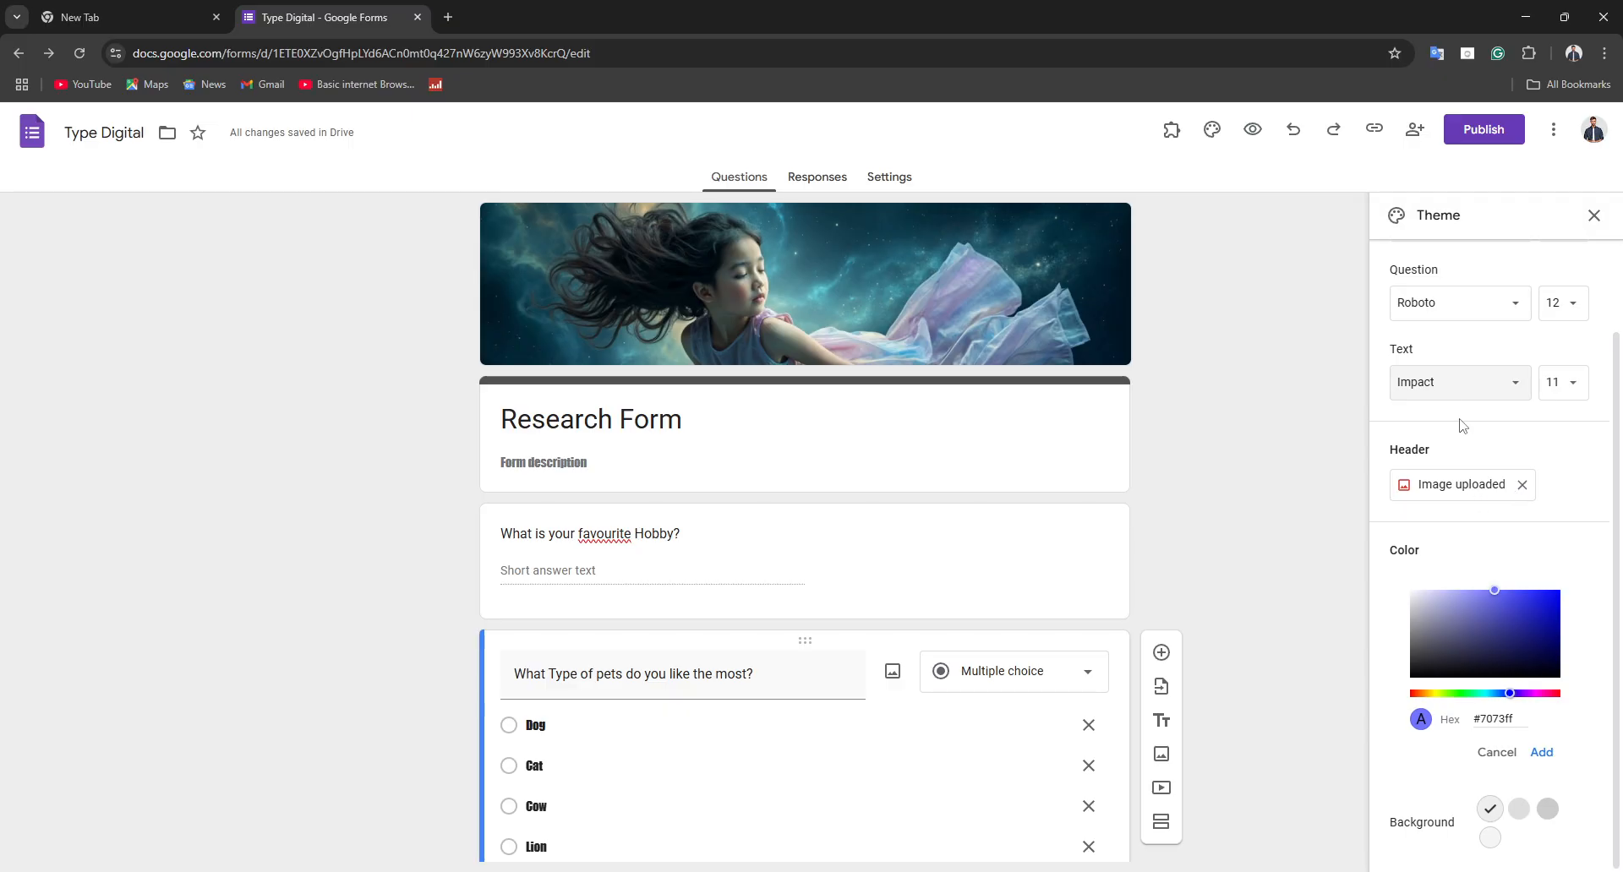
left_click(1440, 389)
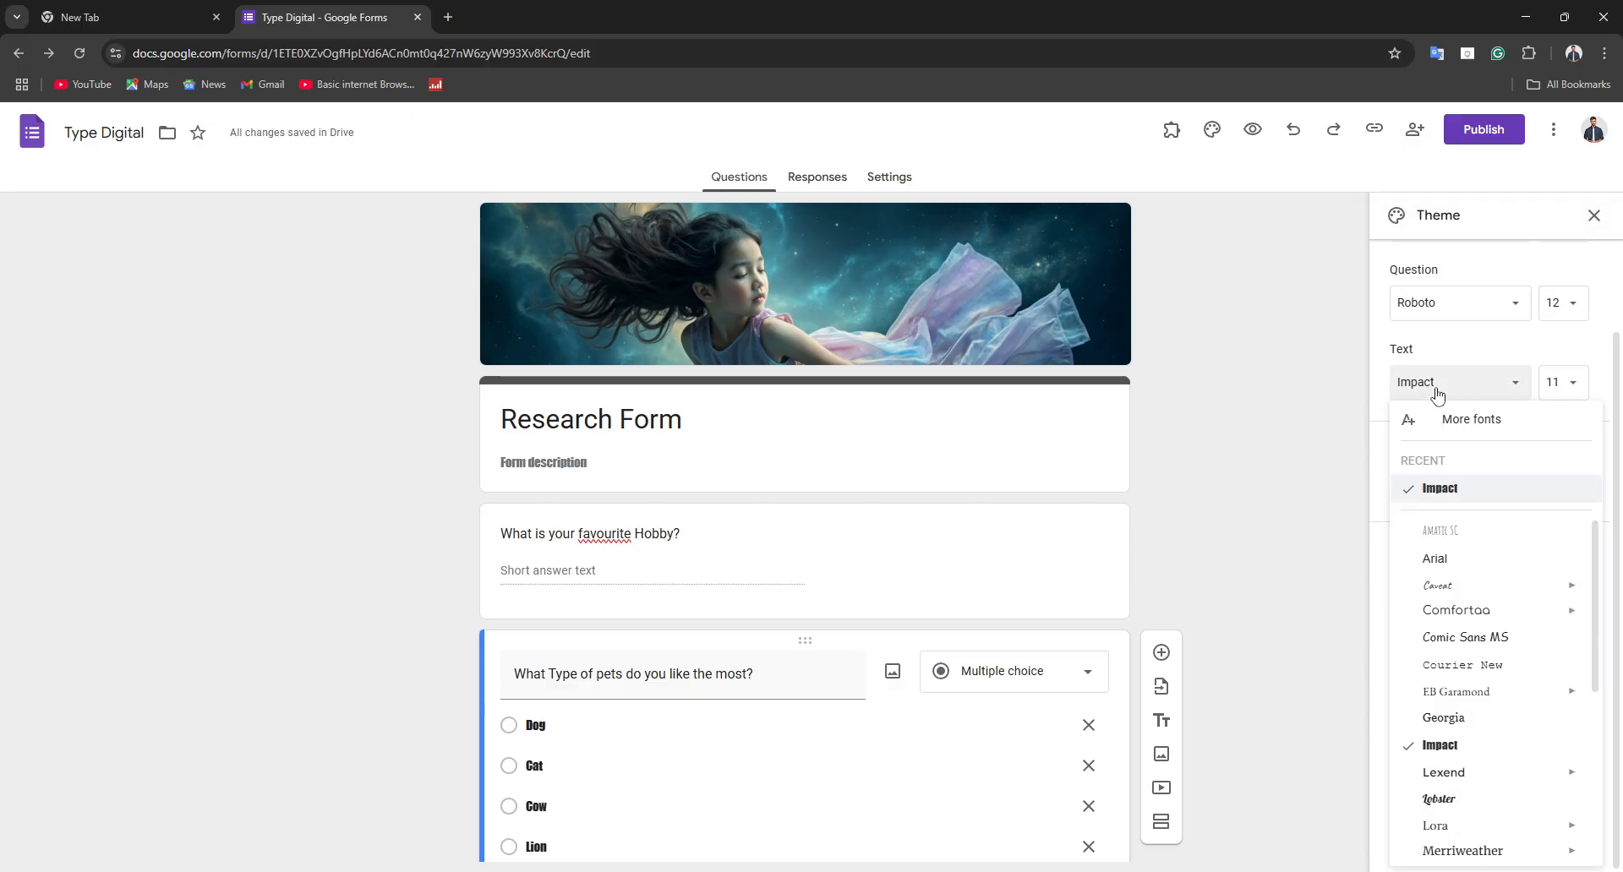
left_click(1450, 560)
Step: Set the question font to EB Garamond Medium, look over the questions, and close the theme settings
left_click(1403, 309)
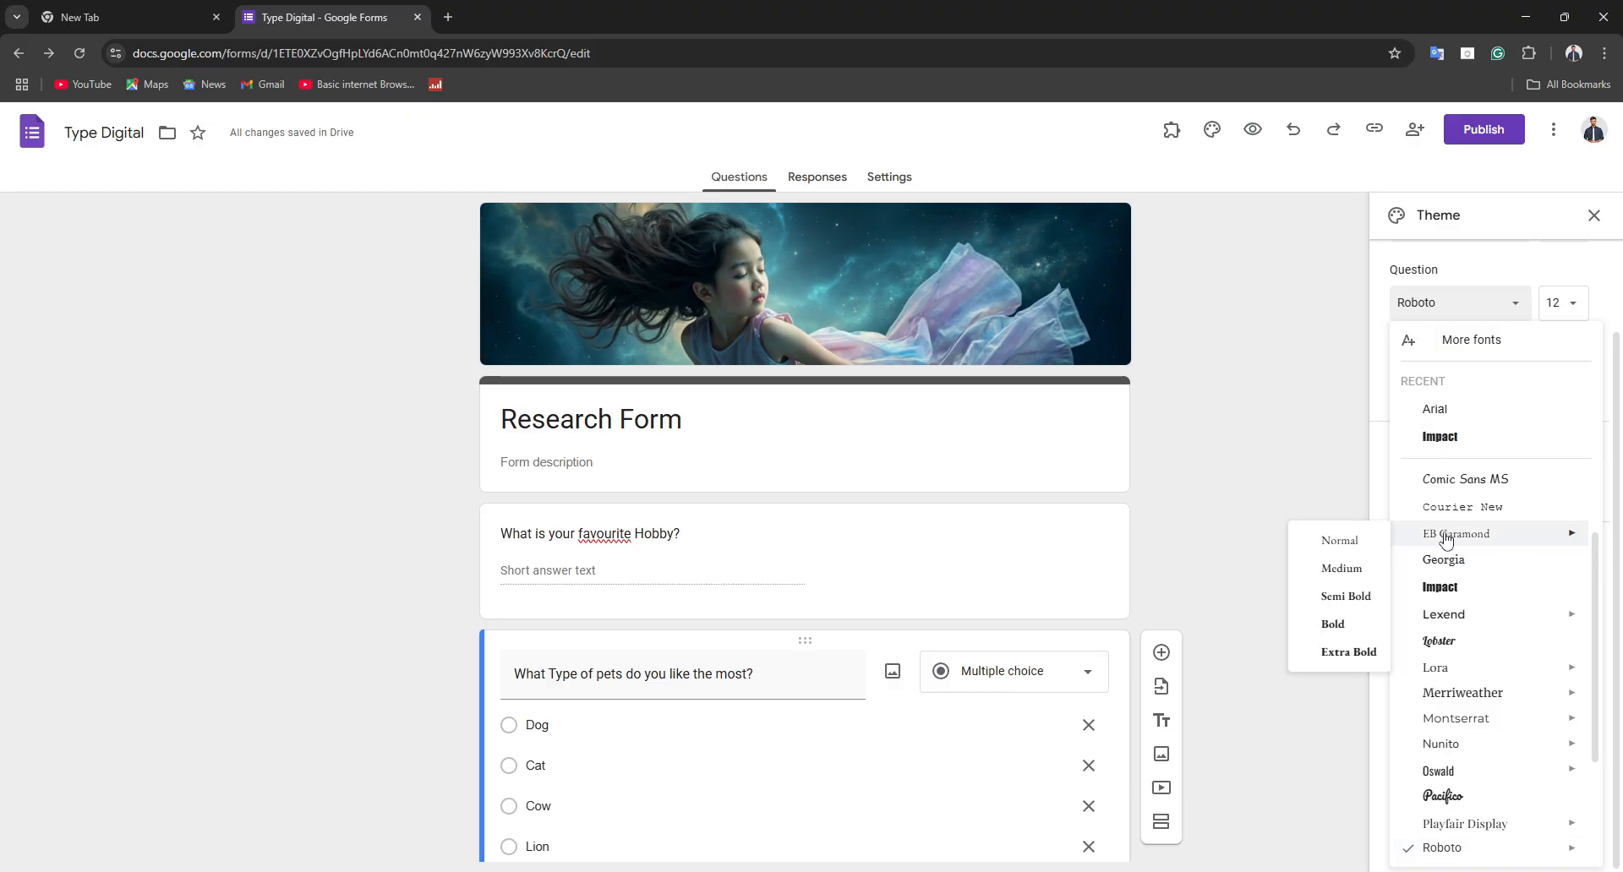
left_click(1337, 575)
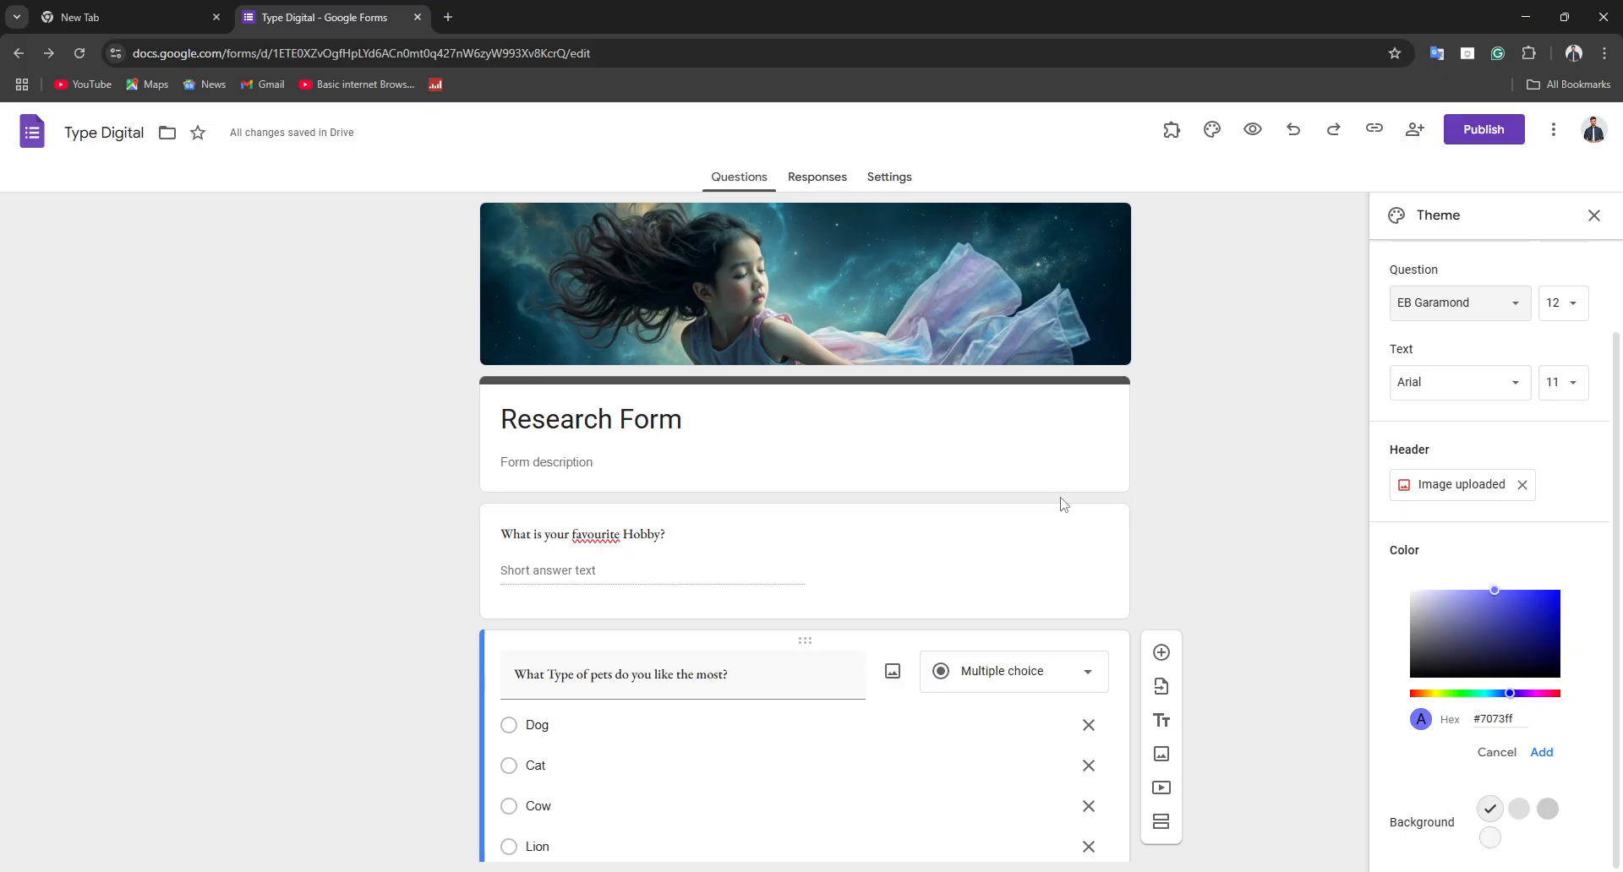
scroll(1064, 505, "down", 8)
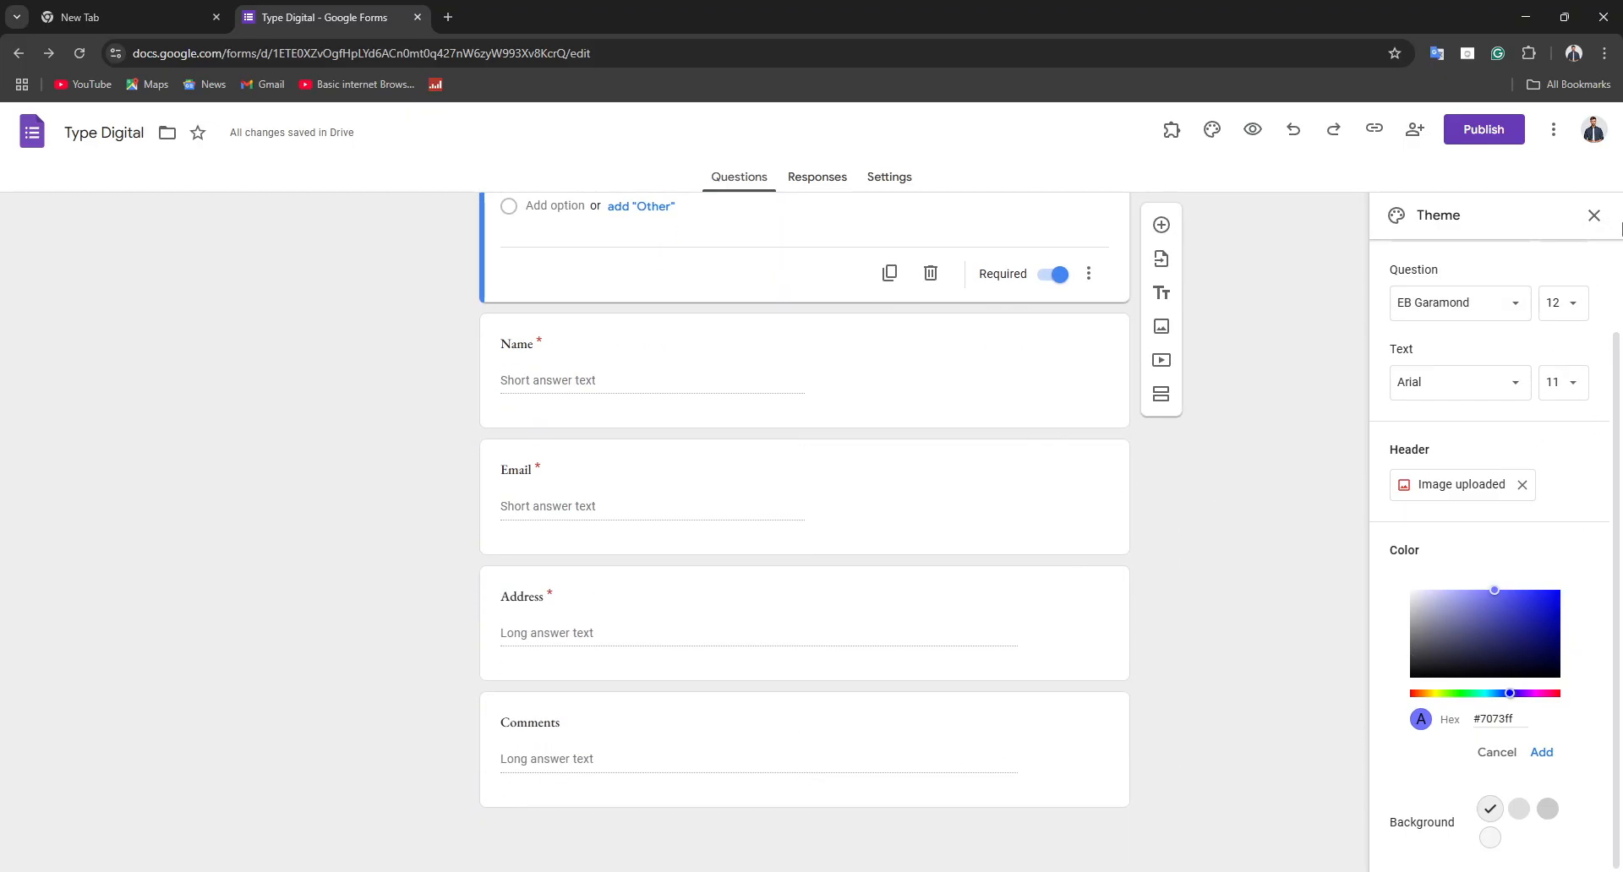
left_click(1595, 218)
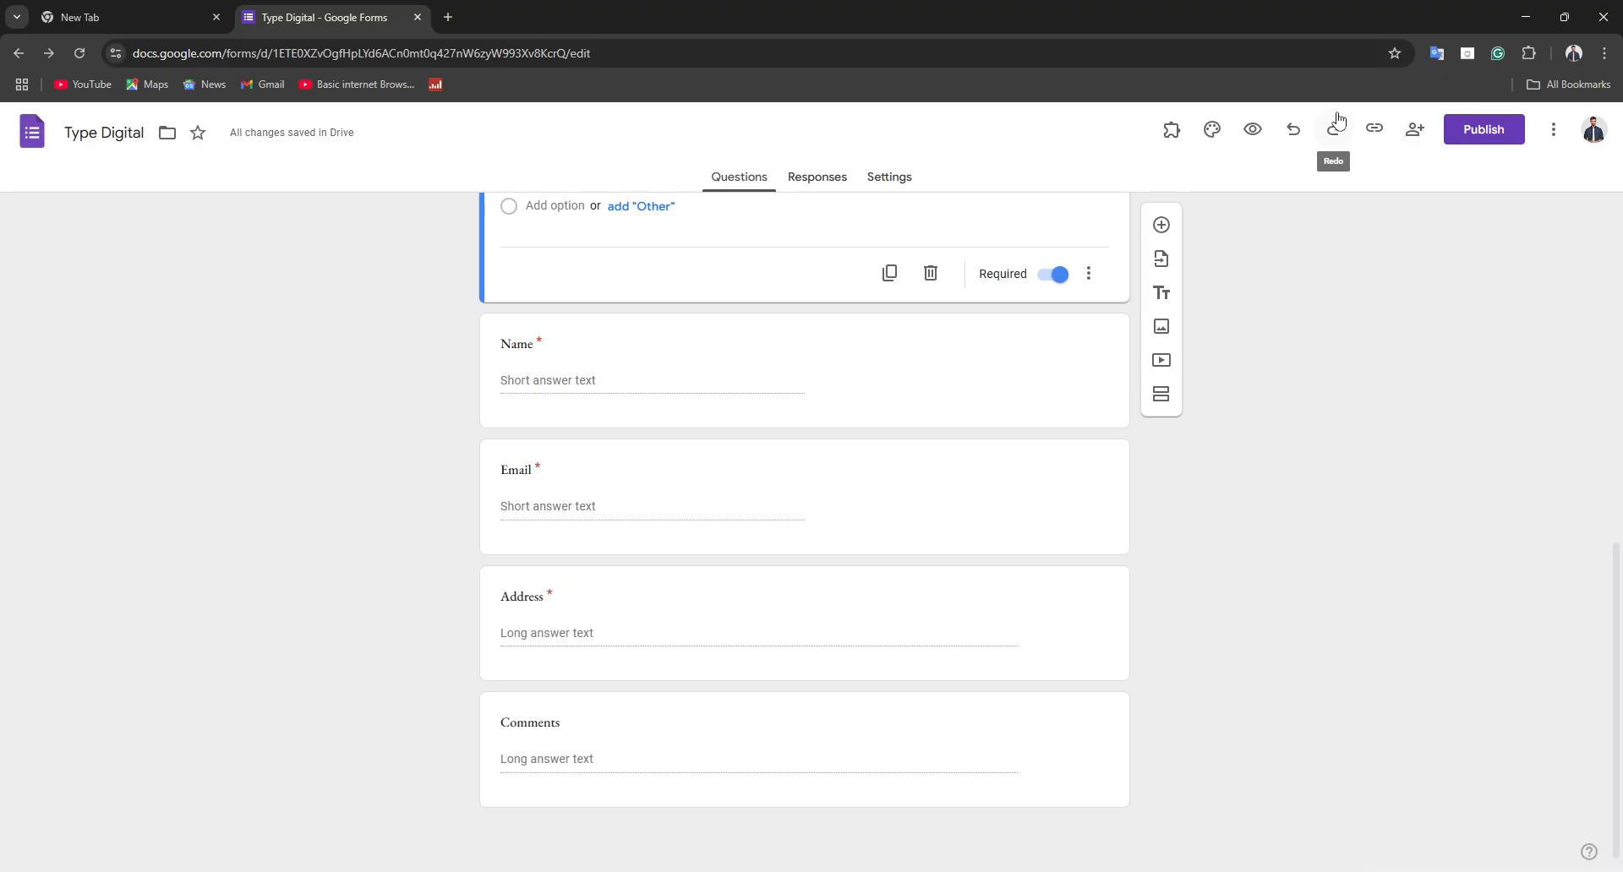
Step: Preview the form from header to last question, and return to the editor
left_click(1251, 129)
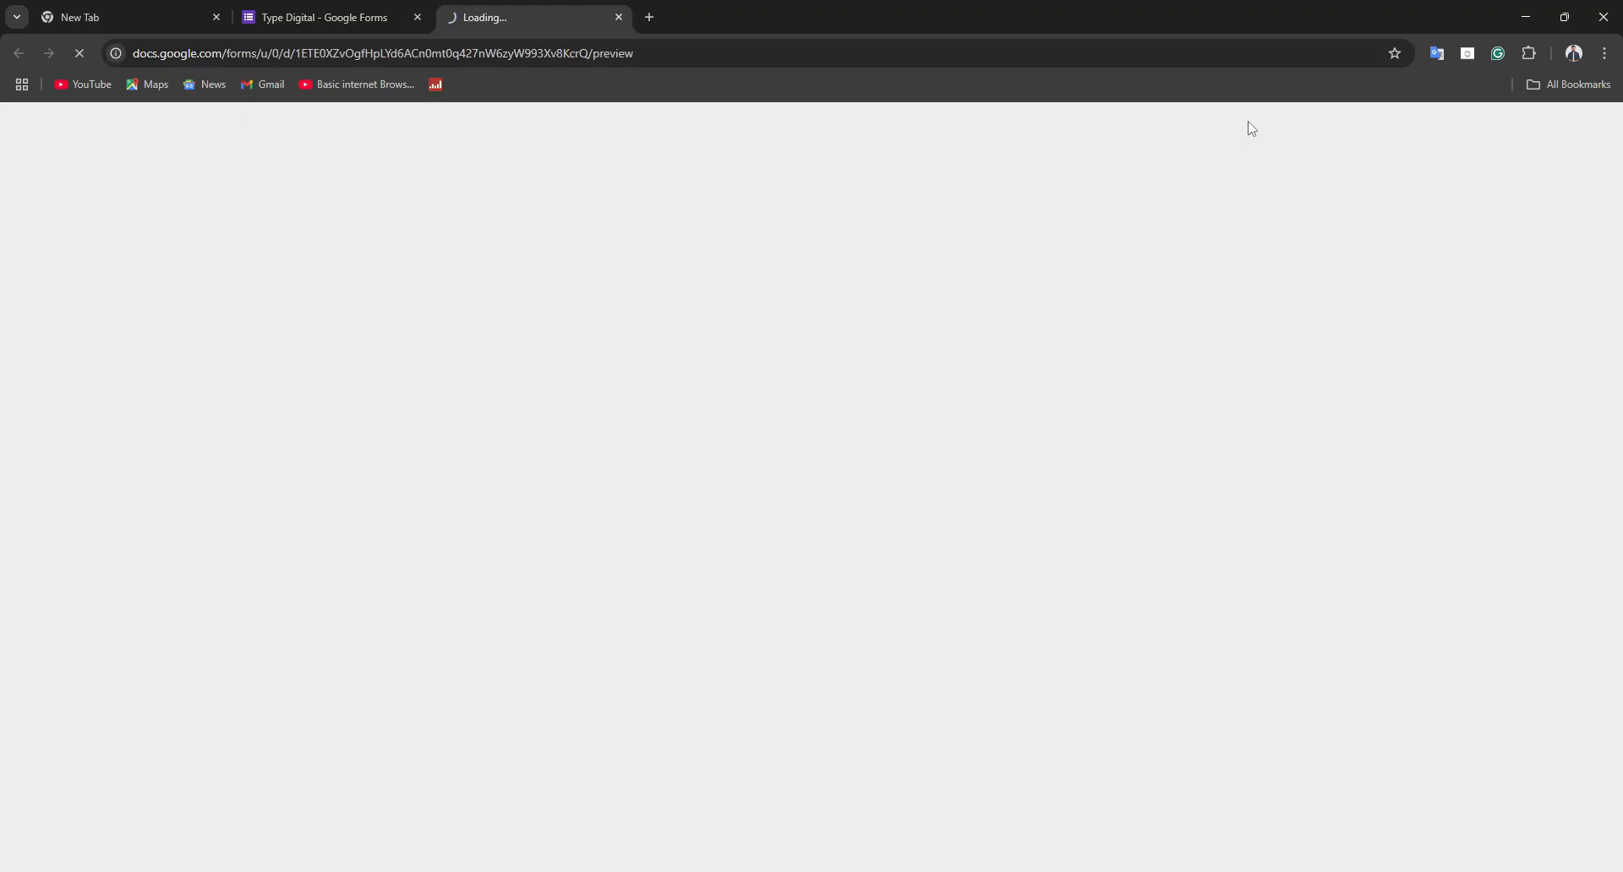
scroll(721, 554, "down", 6)
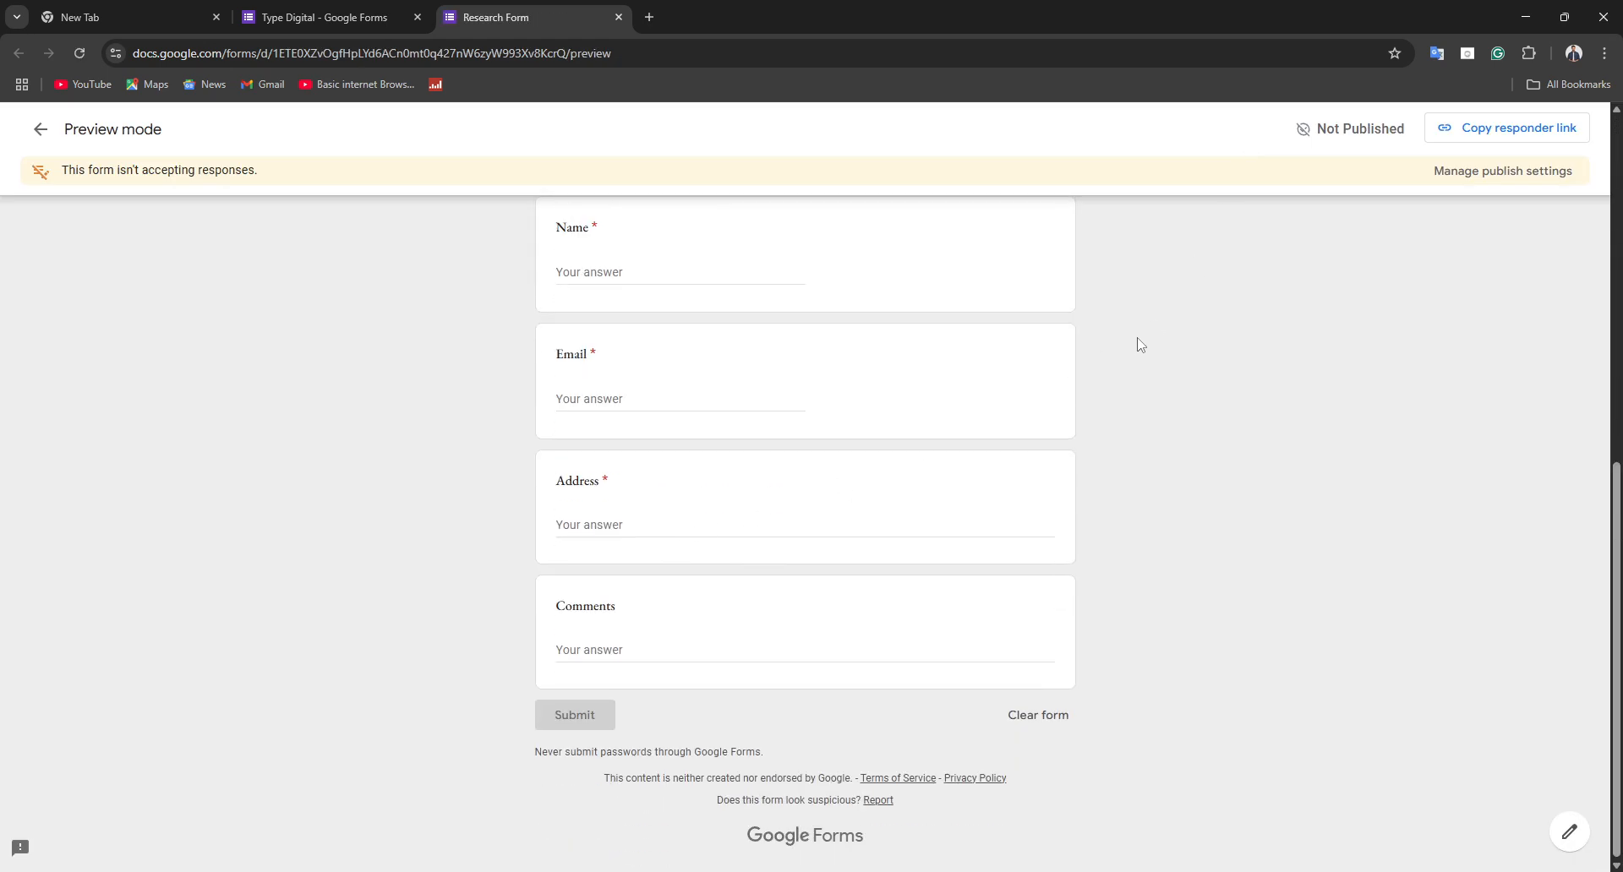
scroll(1133, 344, "up", 8)
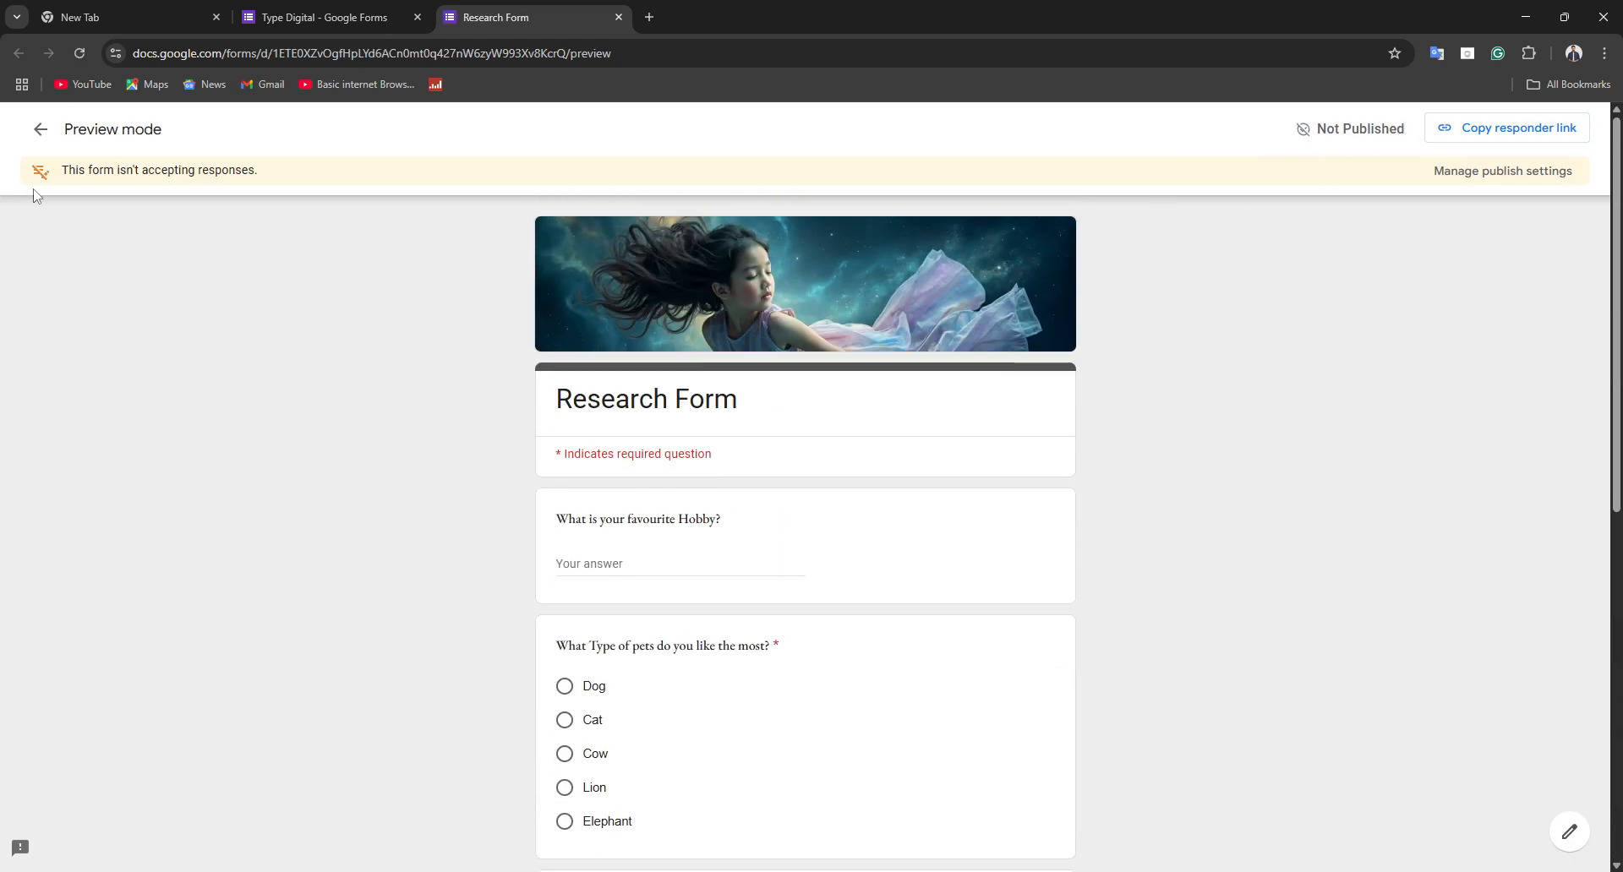
left_click(40, 129)
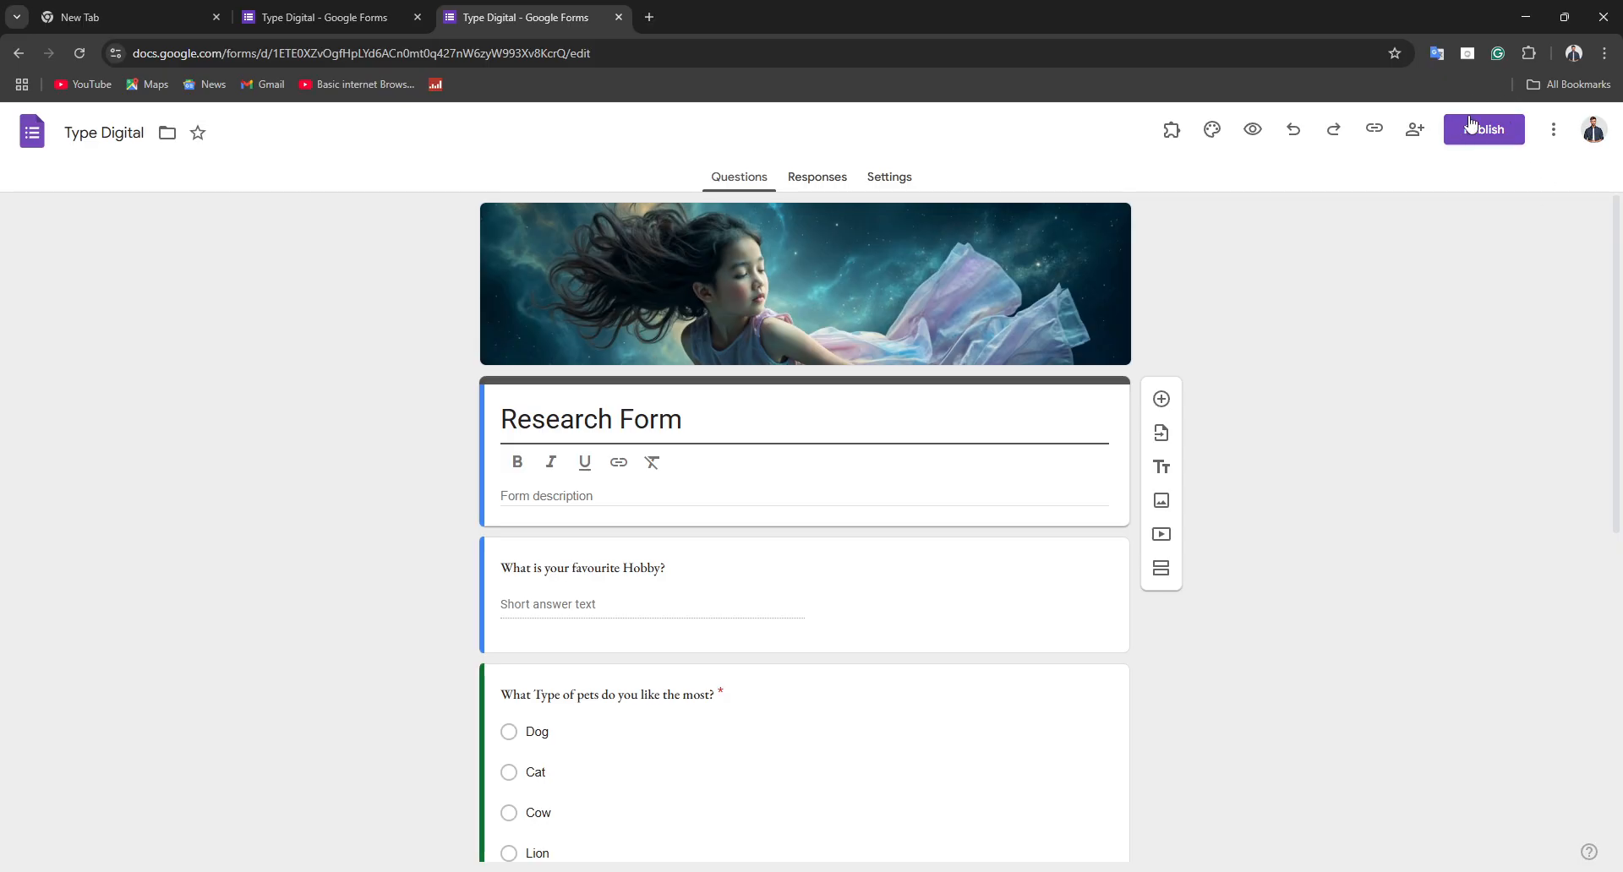
Step: Check the form's sharing settings, including who can respond, and leave them unchanged
left_click(1415, 133)
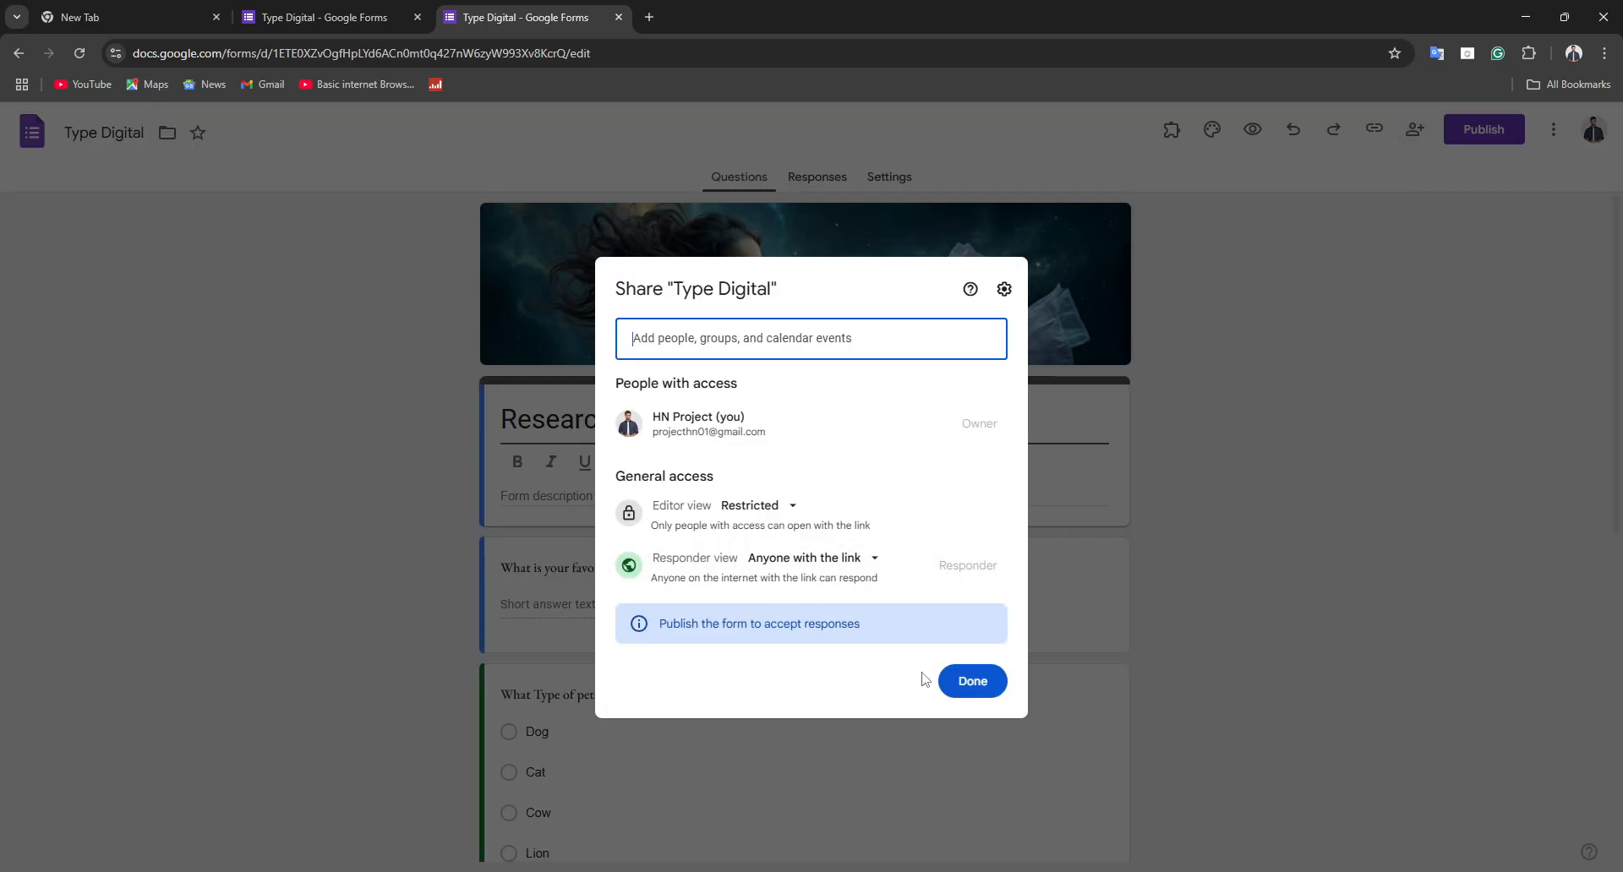
left_click(846, 558)
left_click(828, 562)
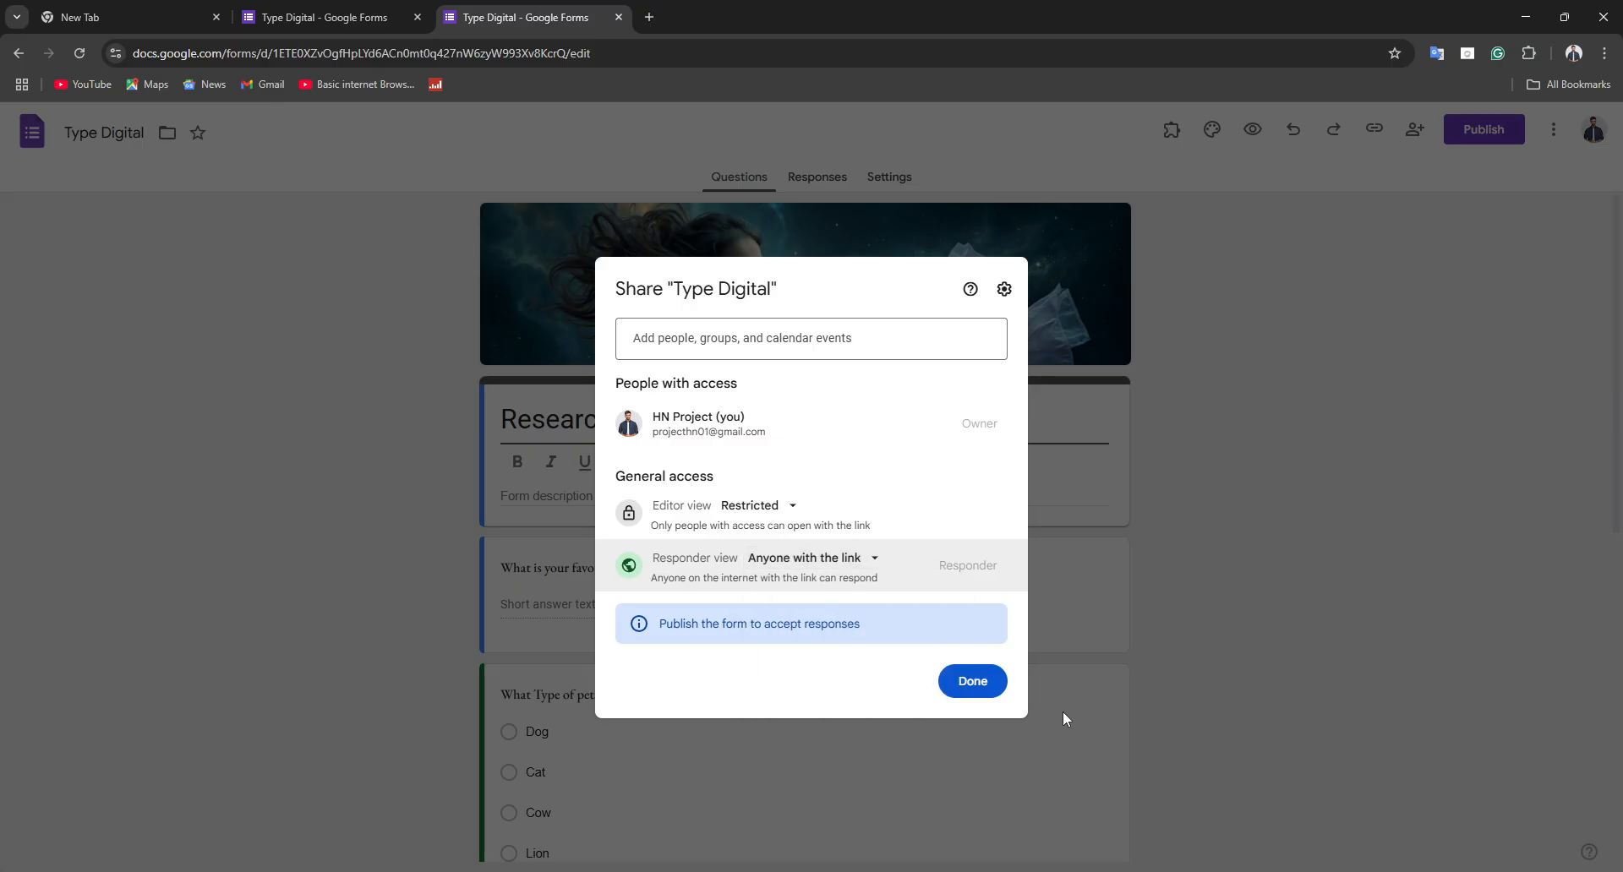
left_click(980, 681)
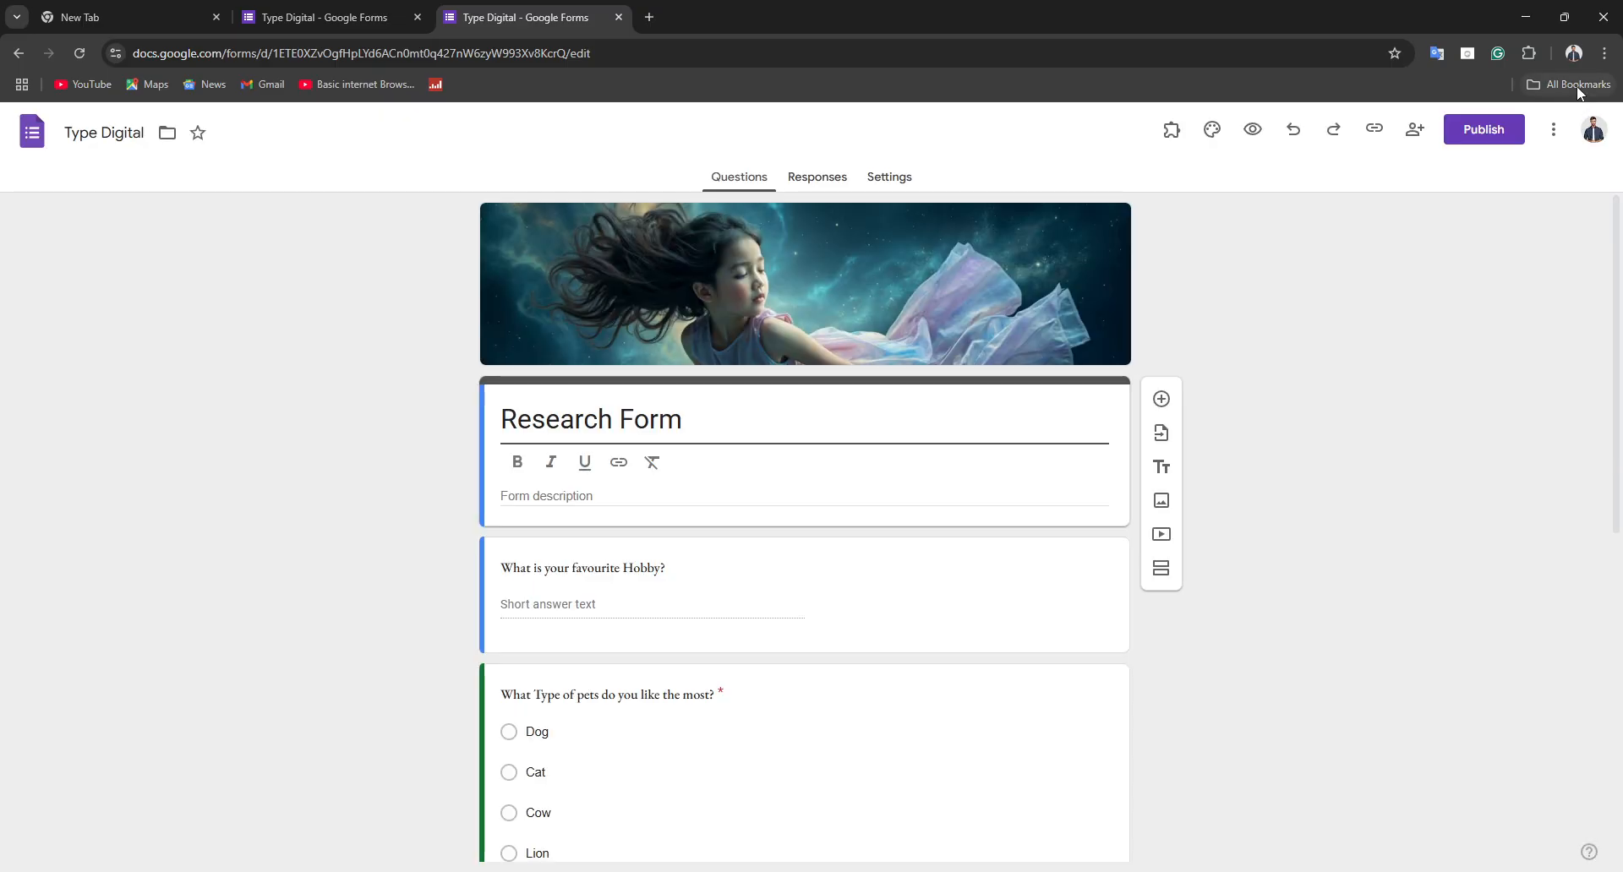
Step: Review the editor and responder access, and publish the form to anyone with the link
left_click(1501, 132)
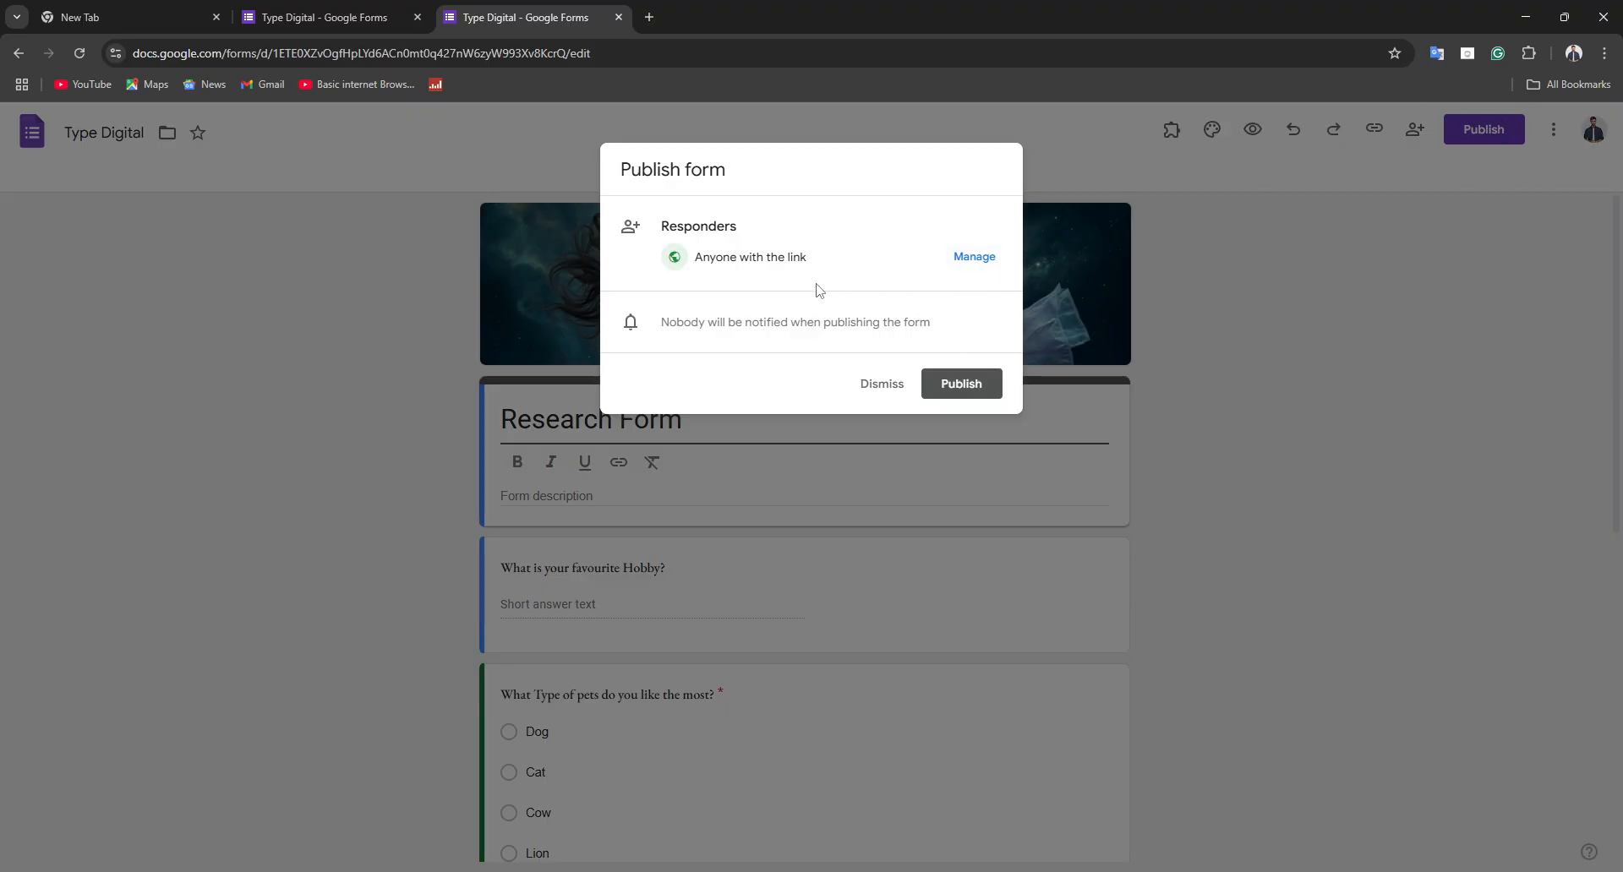
left_click(974, 256)
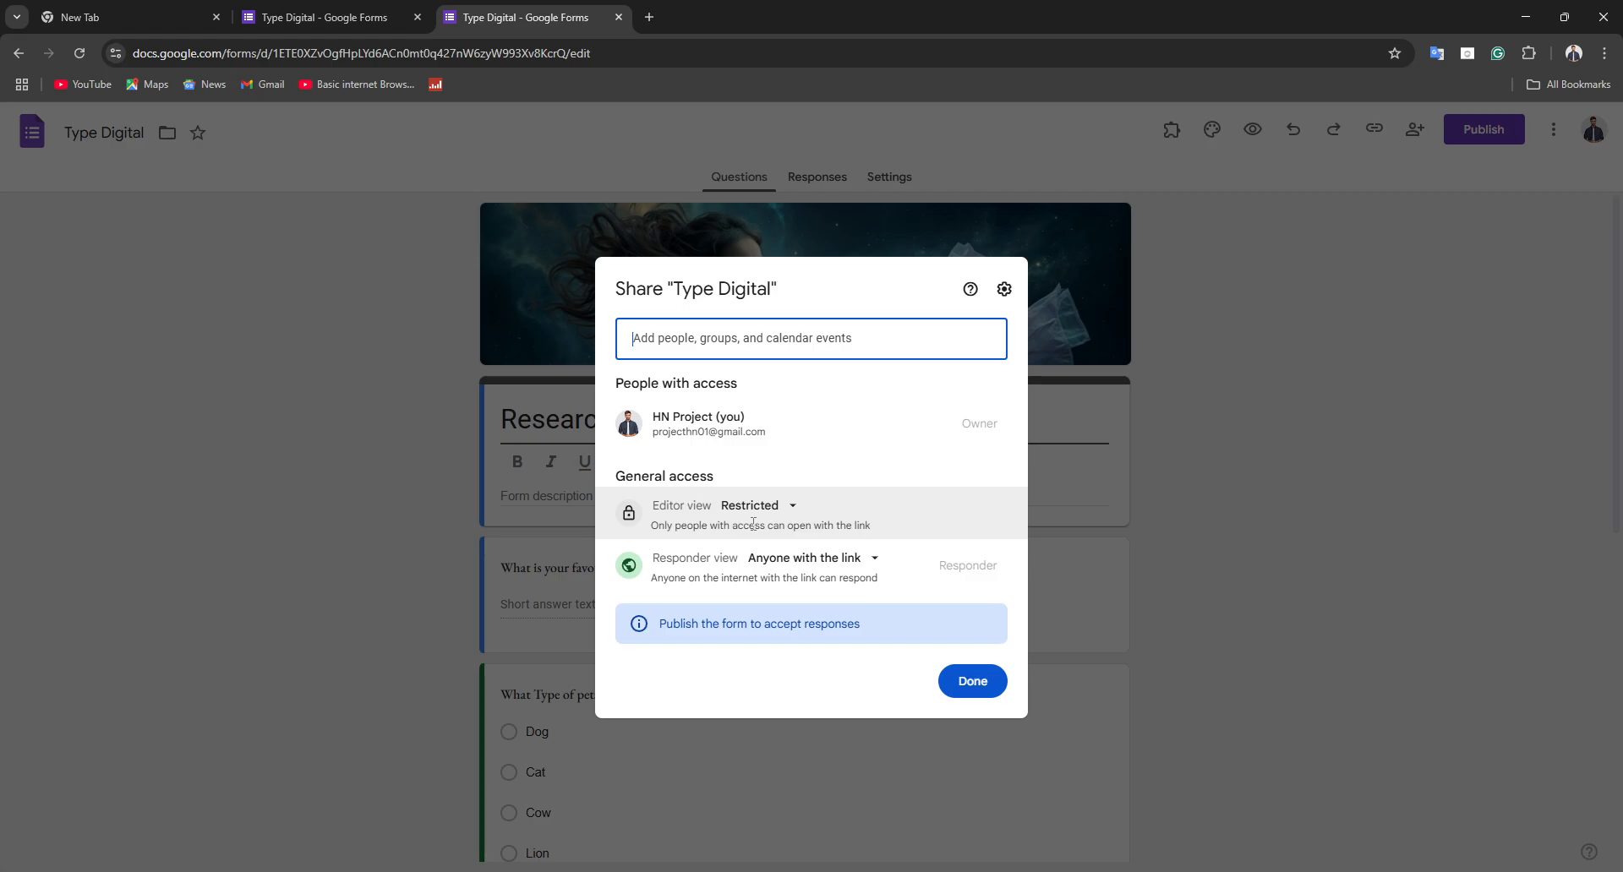
left_click(749, 506)
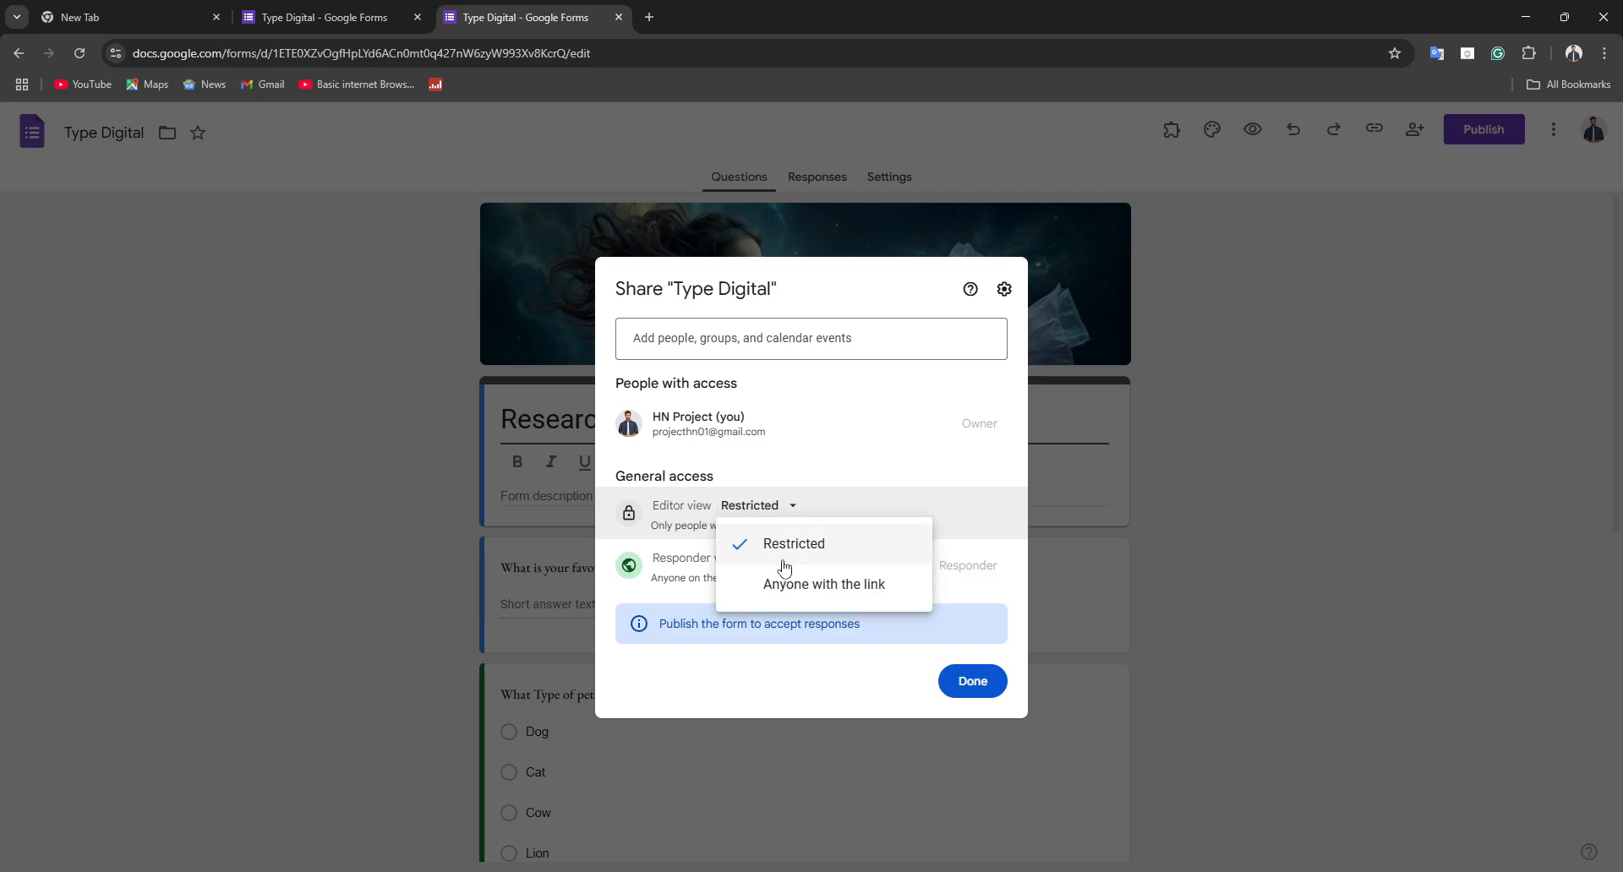
left_click(869, 486)
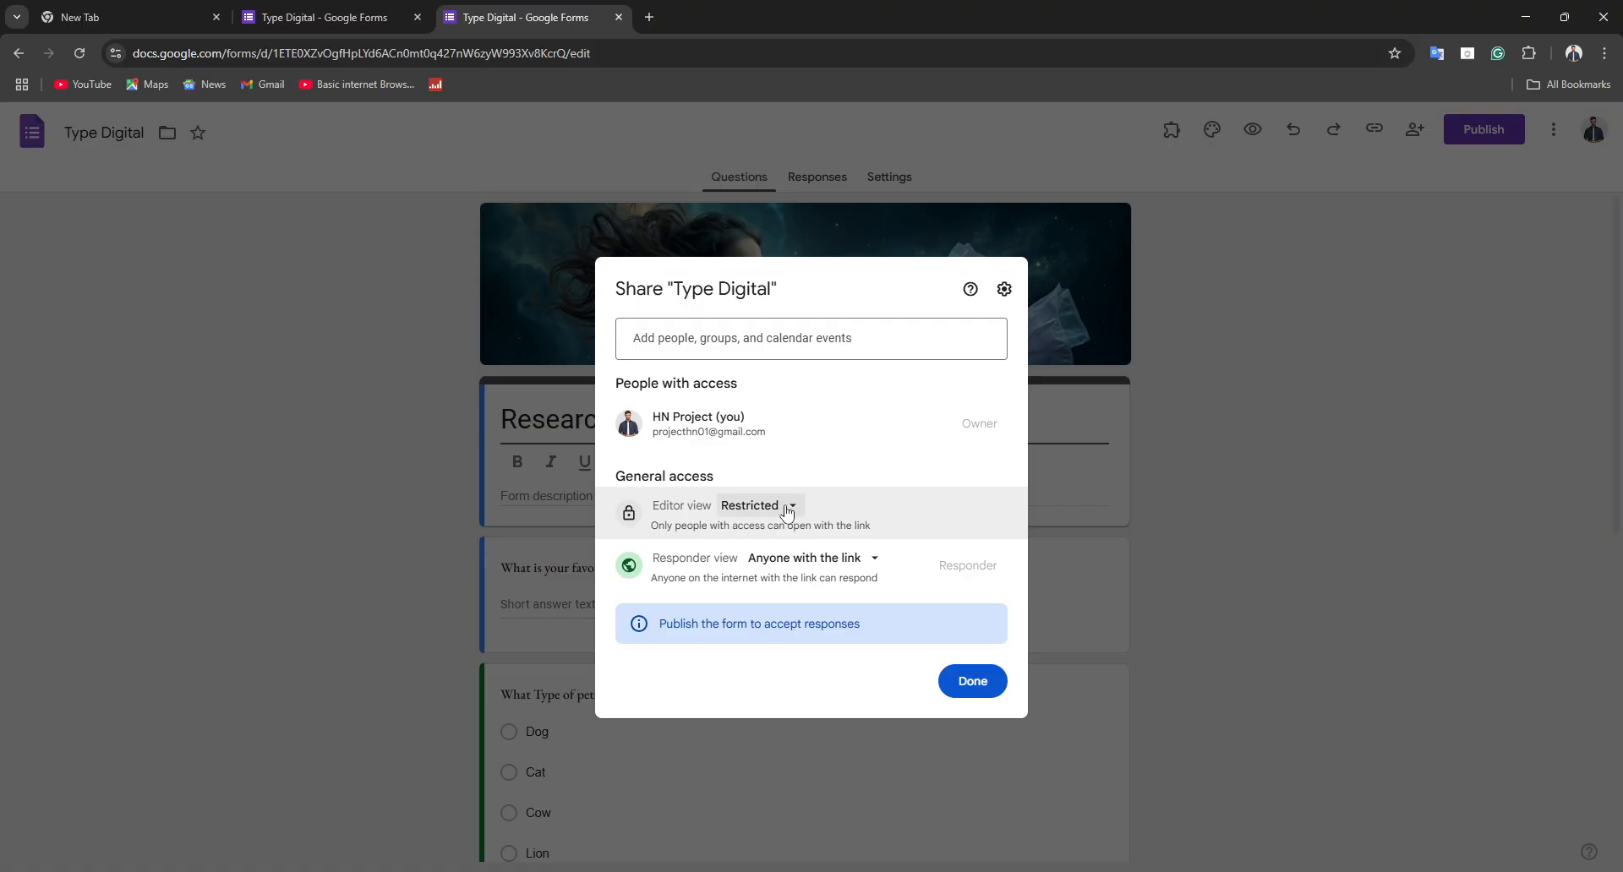
left_click_drag(650, 511, 652, 558)
left_click(732, 553)
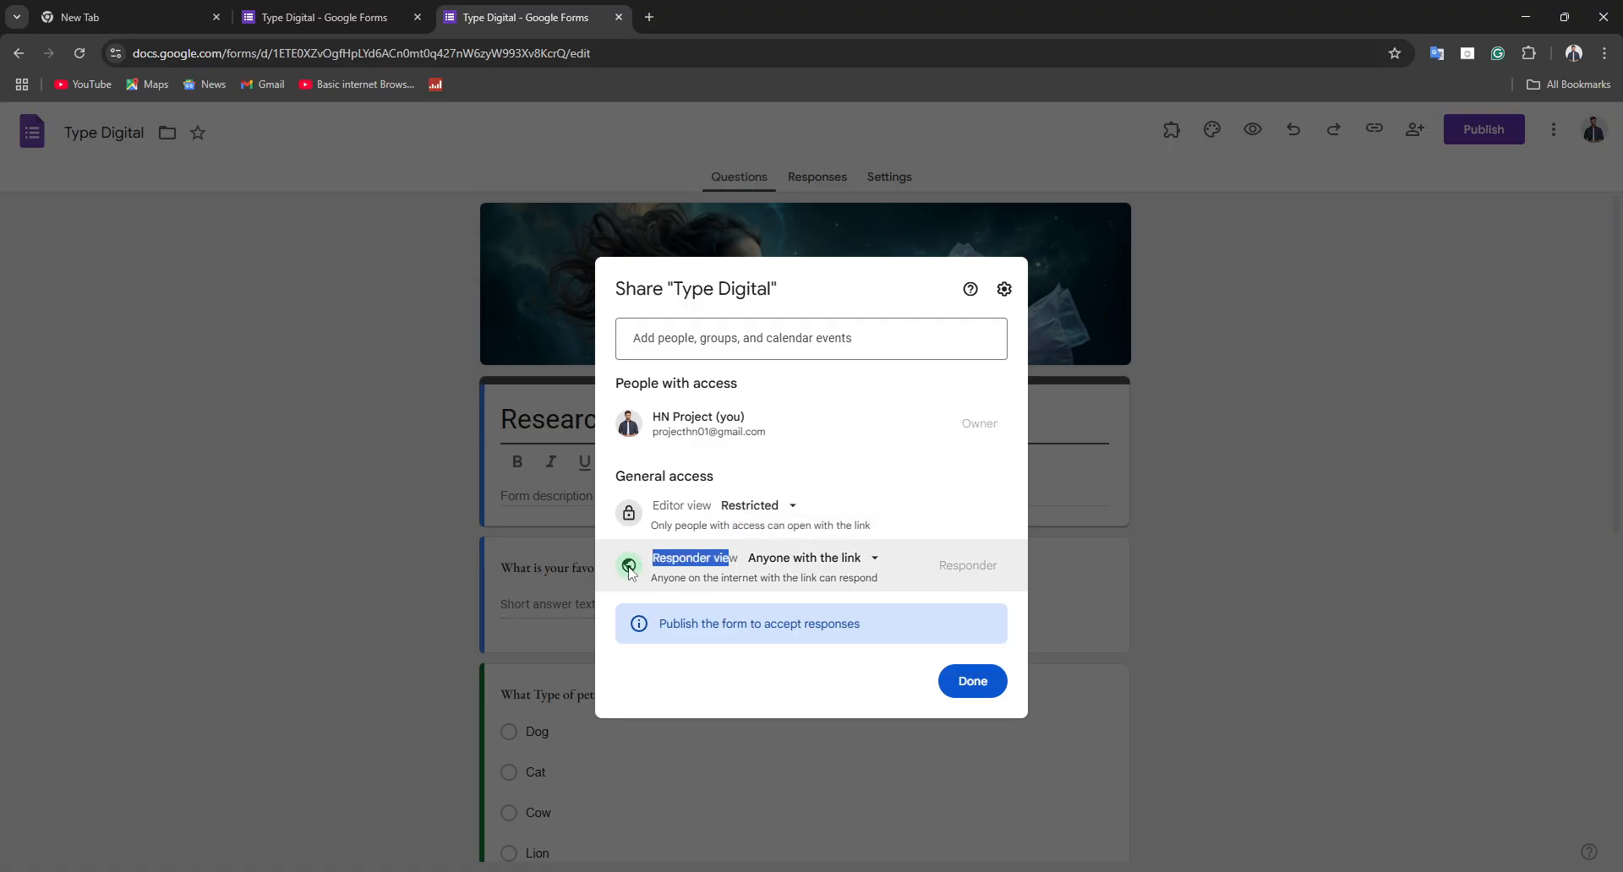
left_click(982, 689)
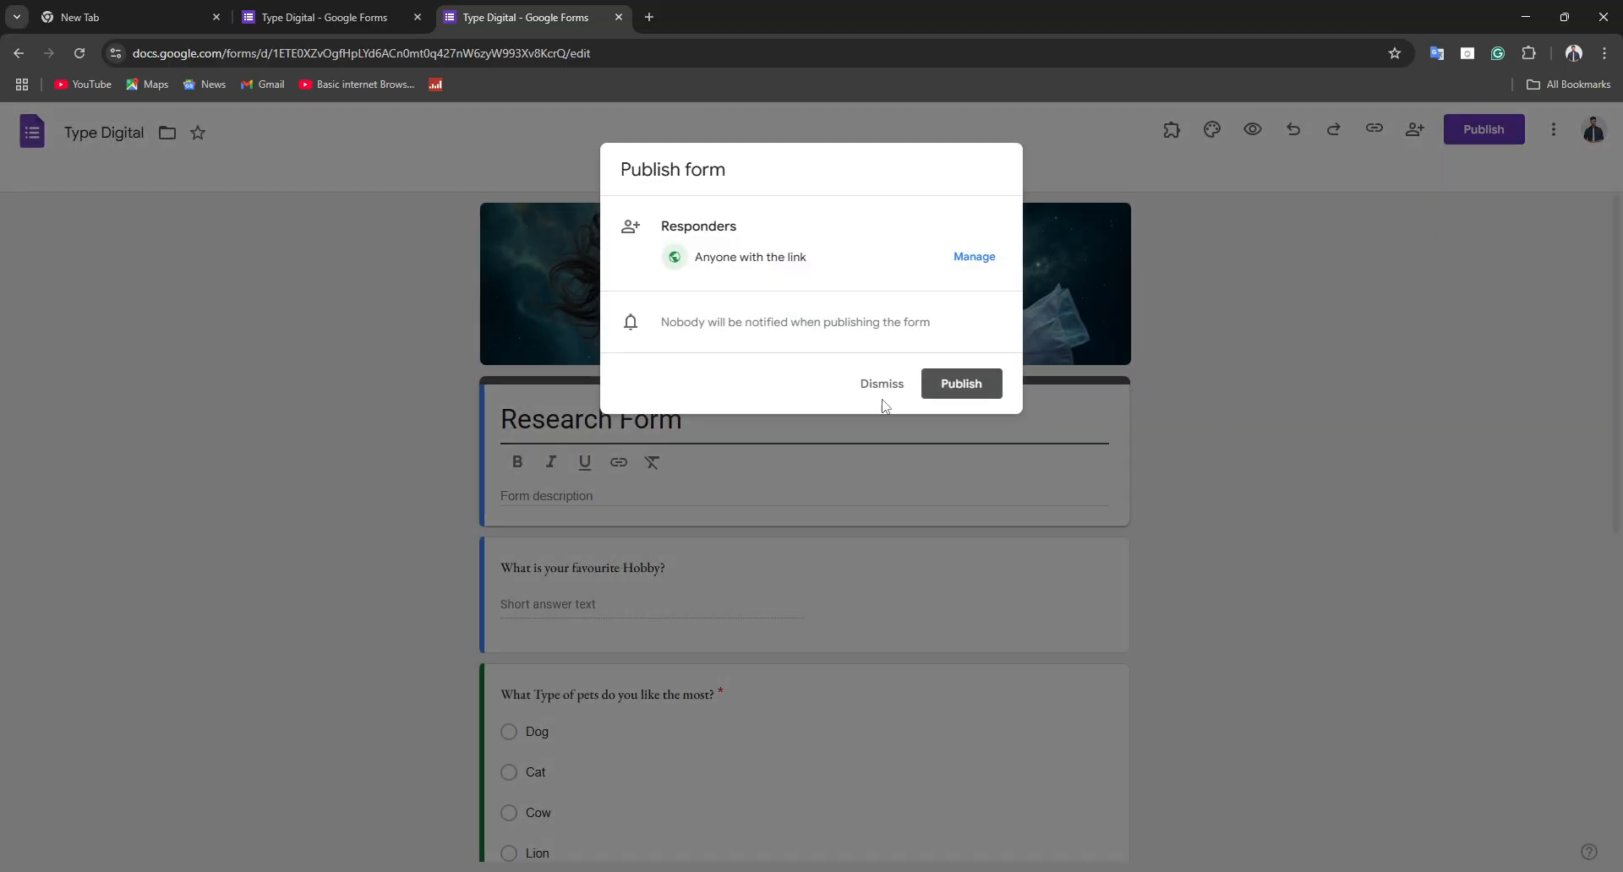
left_click(958, 399)
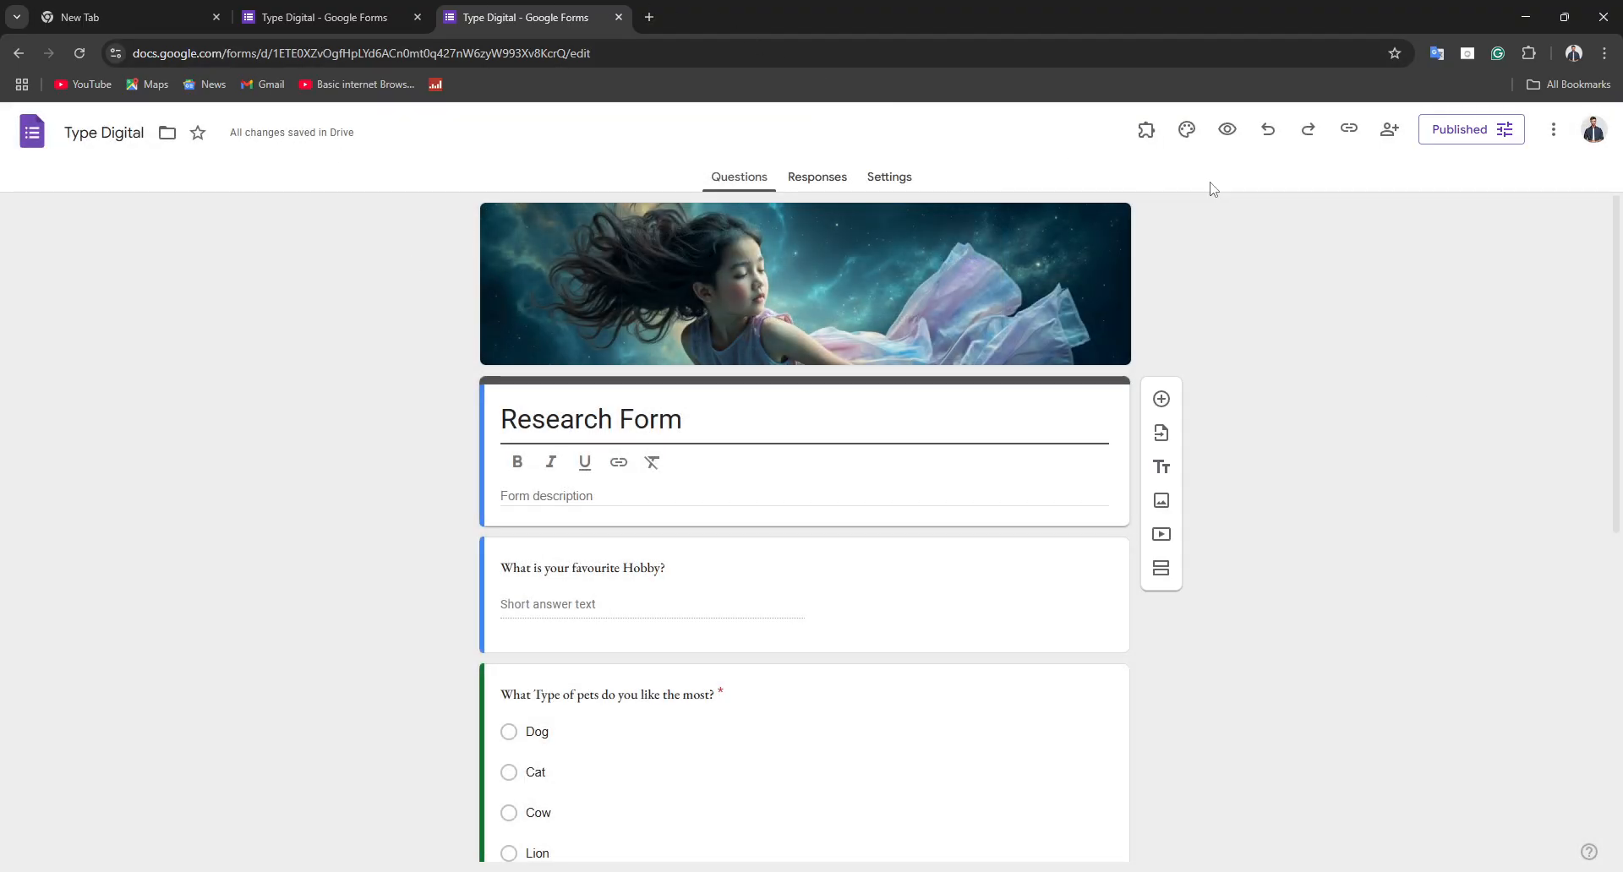
Step: Reload the published form's page and switch briefly to the neighbouring form tab
left_click(79, 53)
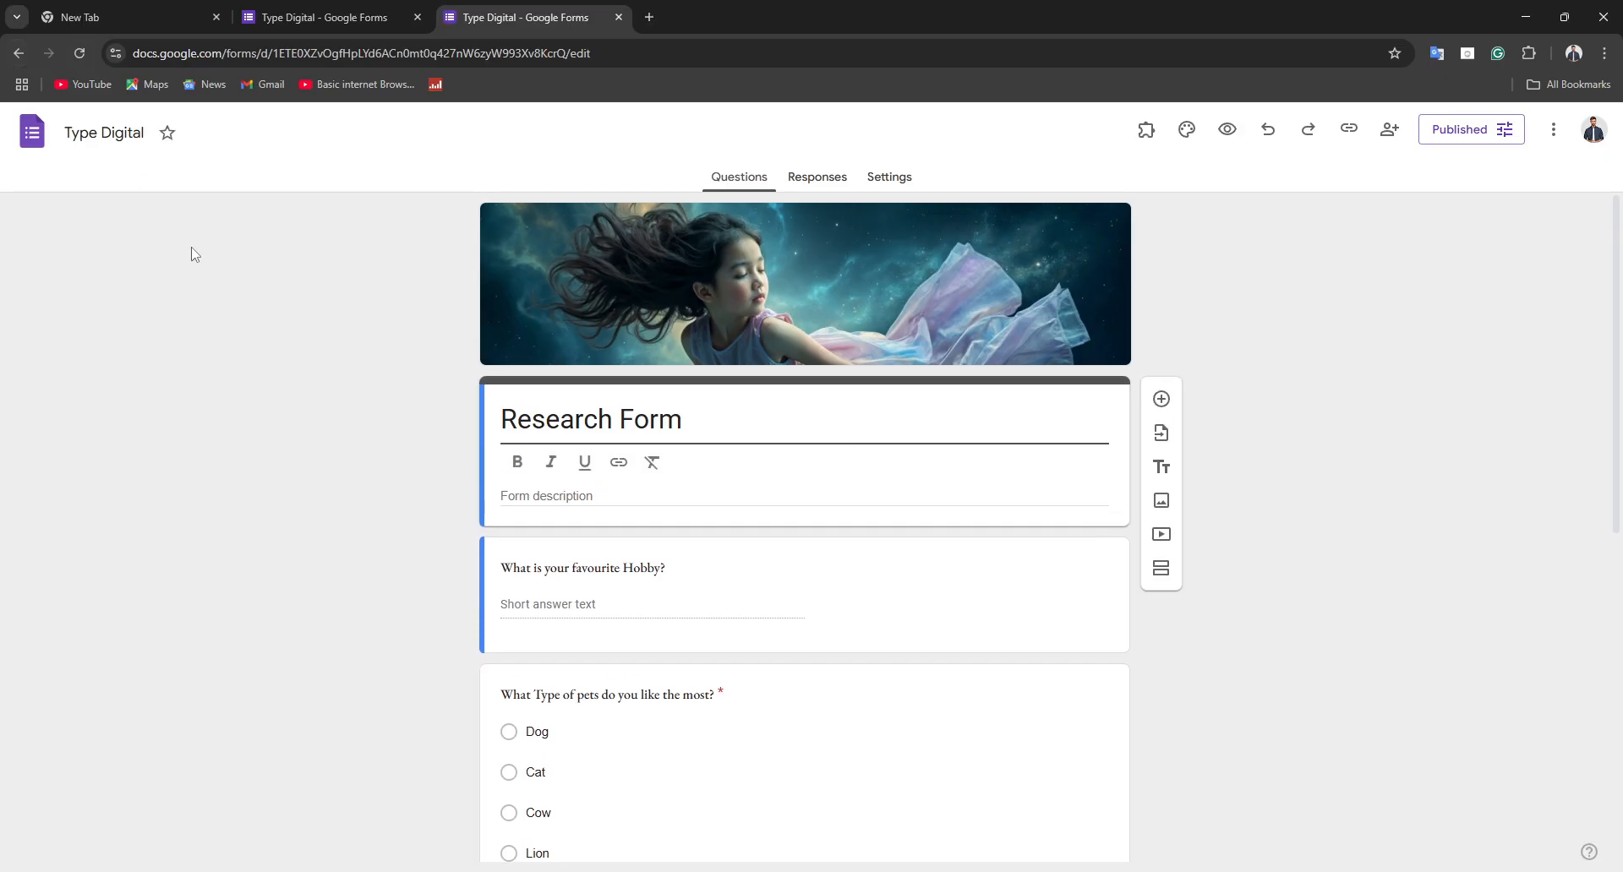
key("ctrl+shift+Tab")
key("ctrl+Tab")
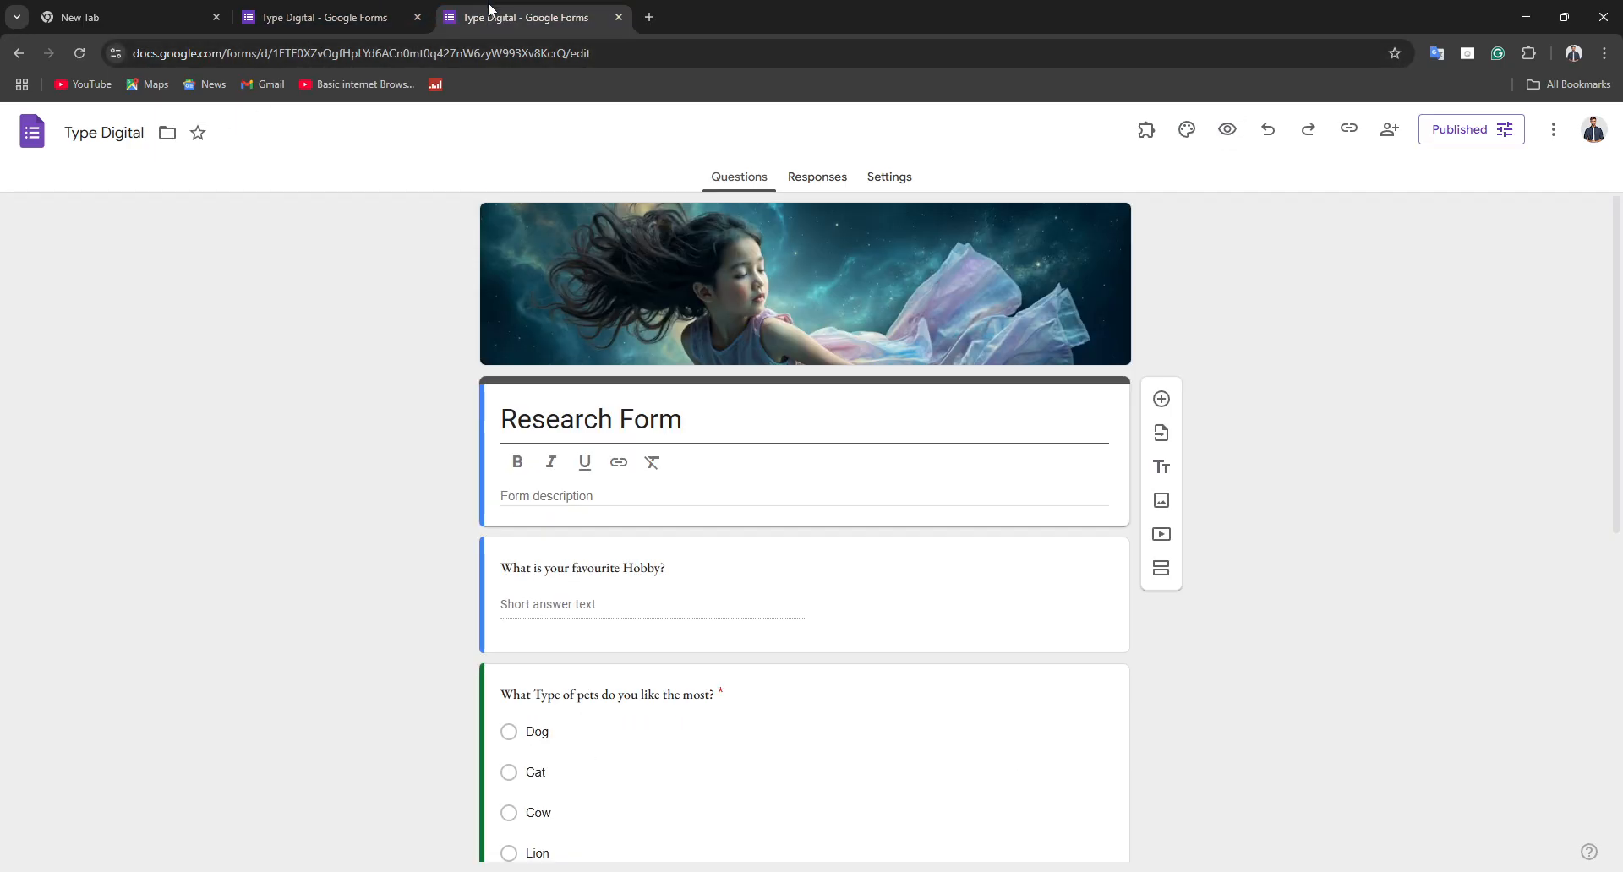